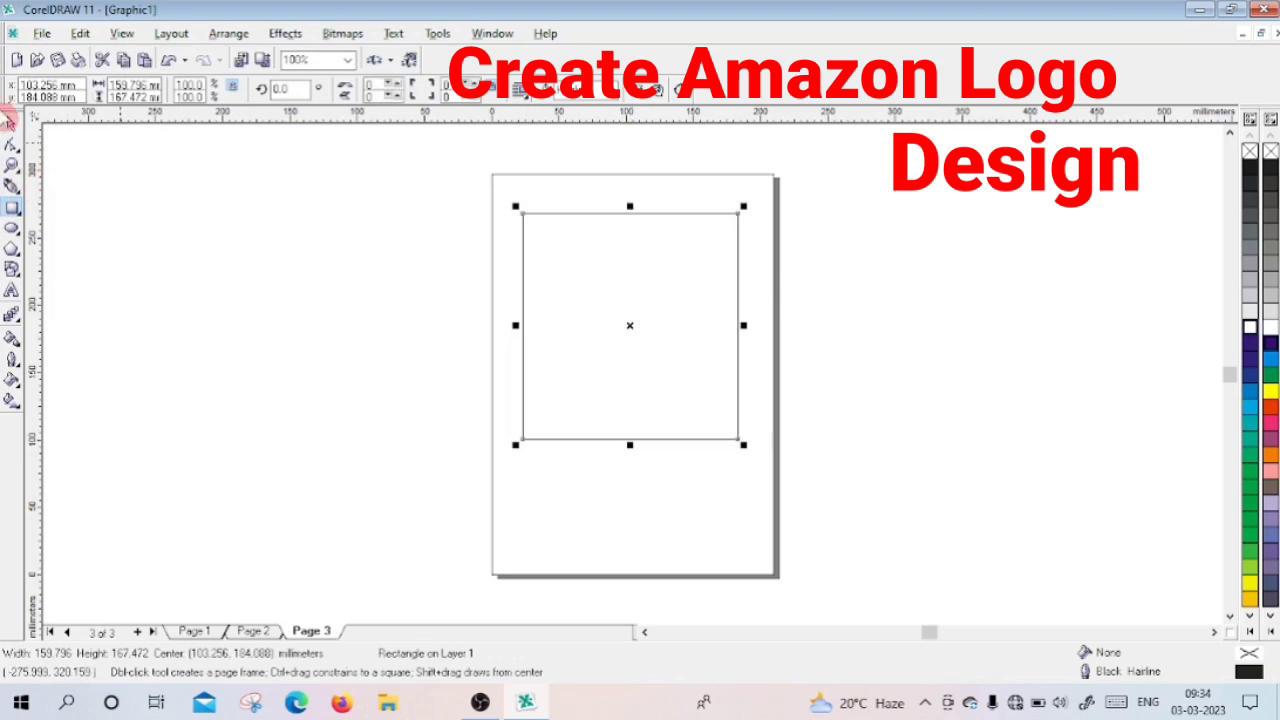
Step: Make a copy of the rectangle shortened from its top edge to about 100 mm high, and convert the copy to curves
left_click(11, 123)
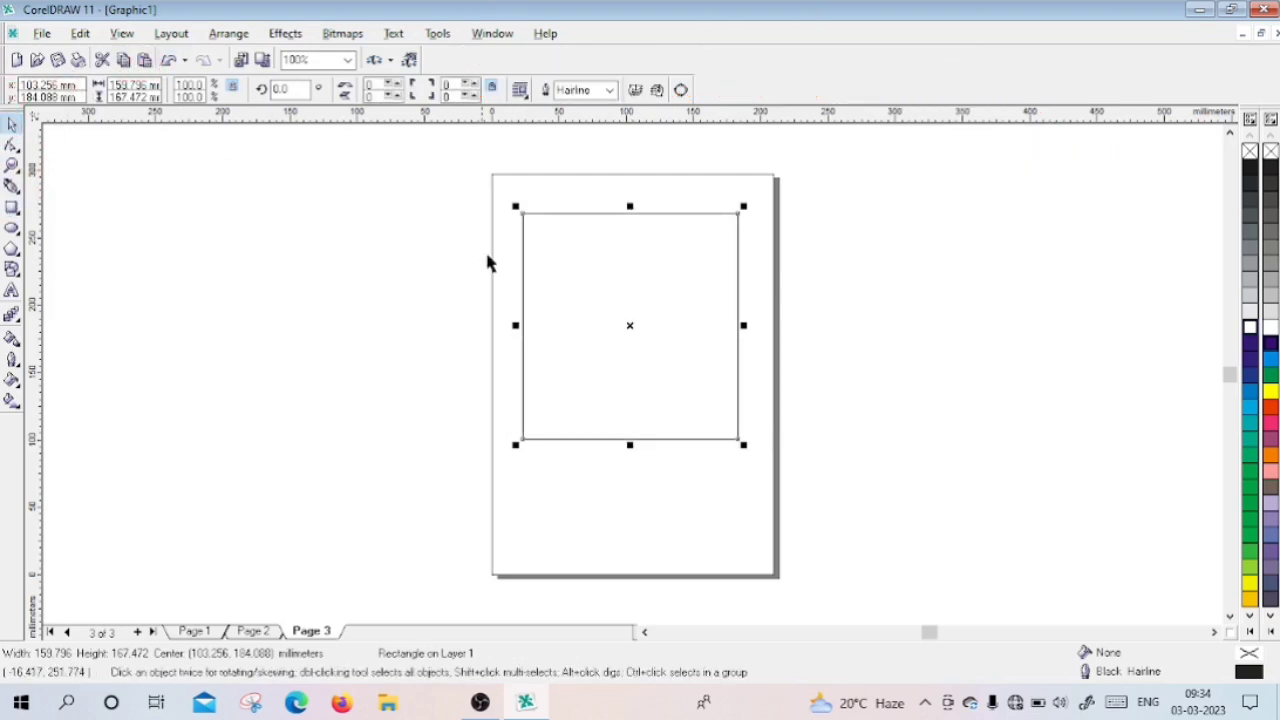
left_click_drag(629, 206, 629, 296)
left_click(12, 147)
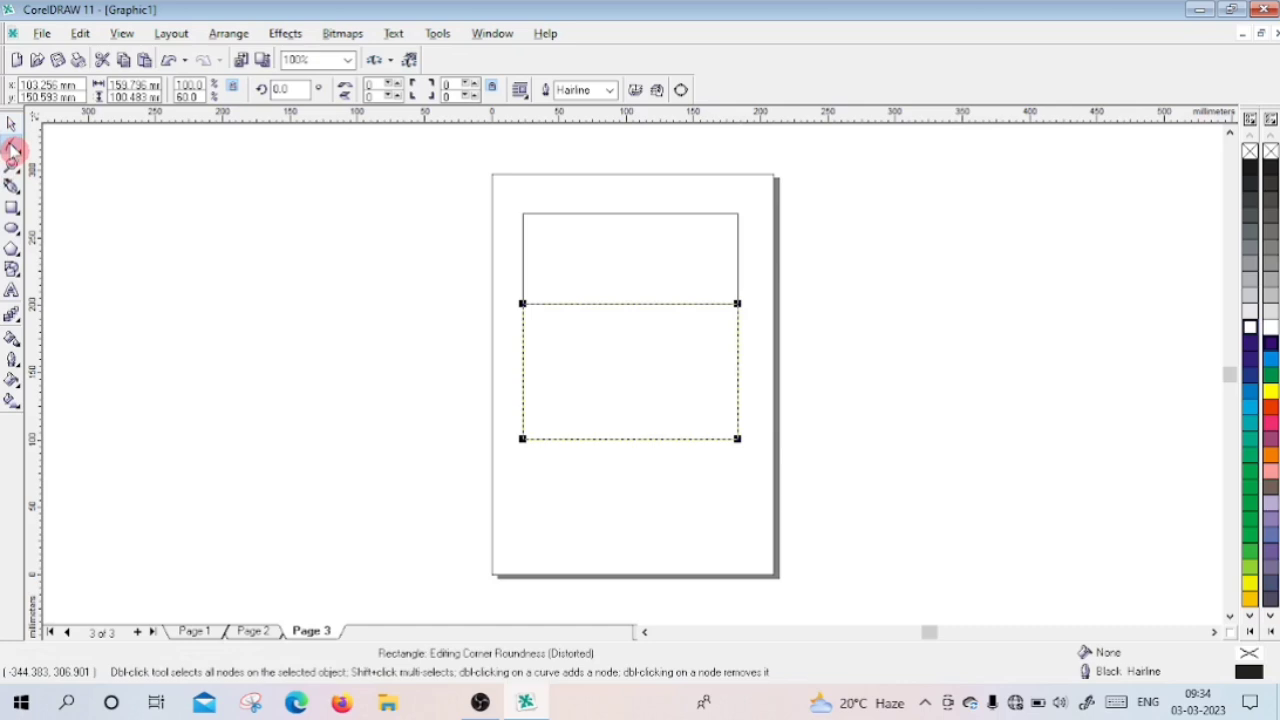
key("ctrl+q")
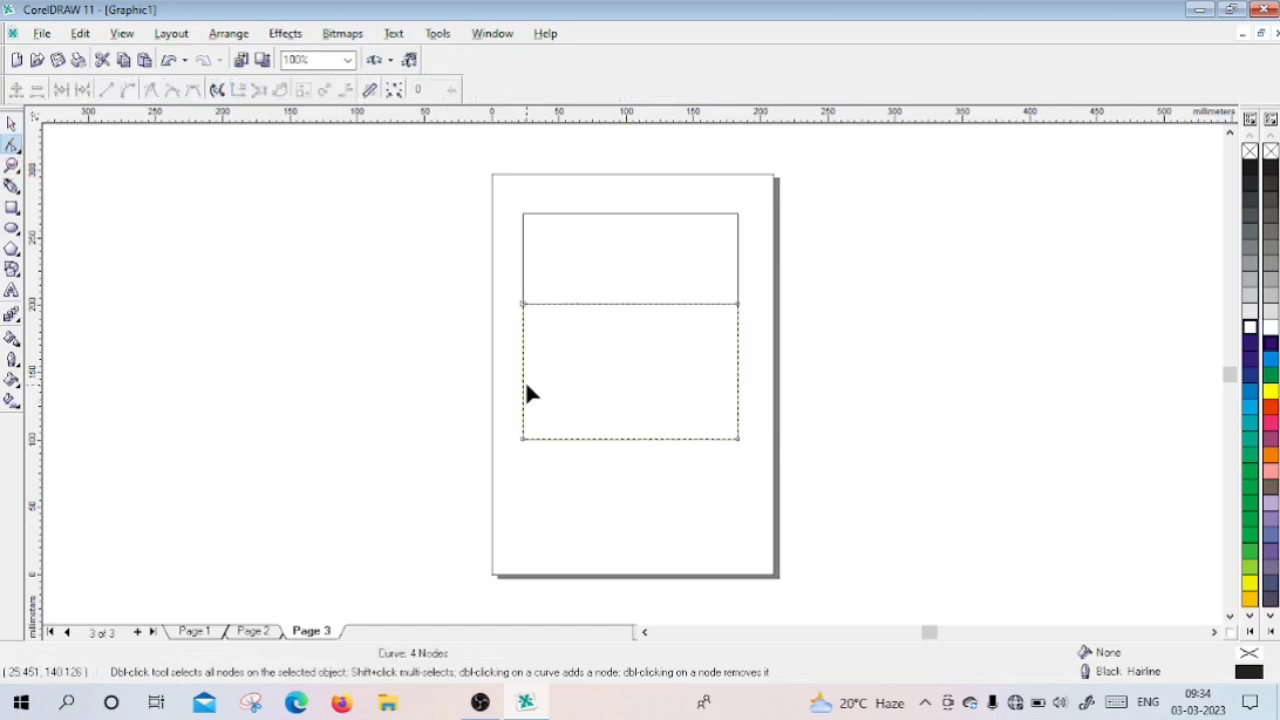
Step: Convert the top edge of the shorter rectangle to a curve and bend it downward into a shallow arc
left_click(635, 305)
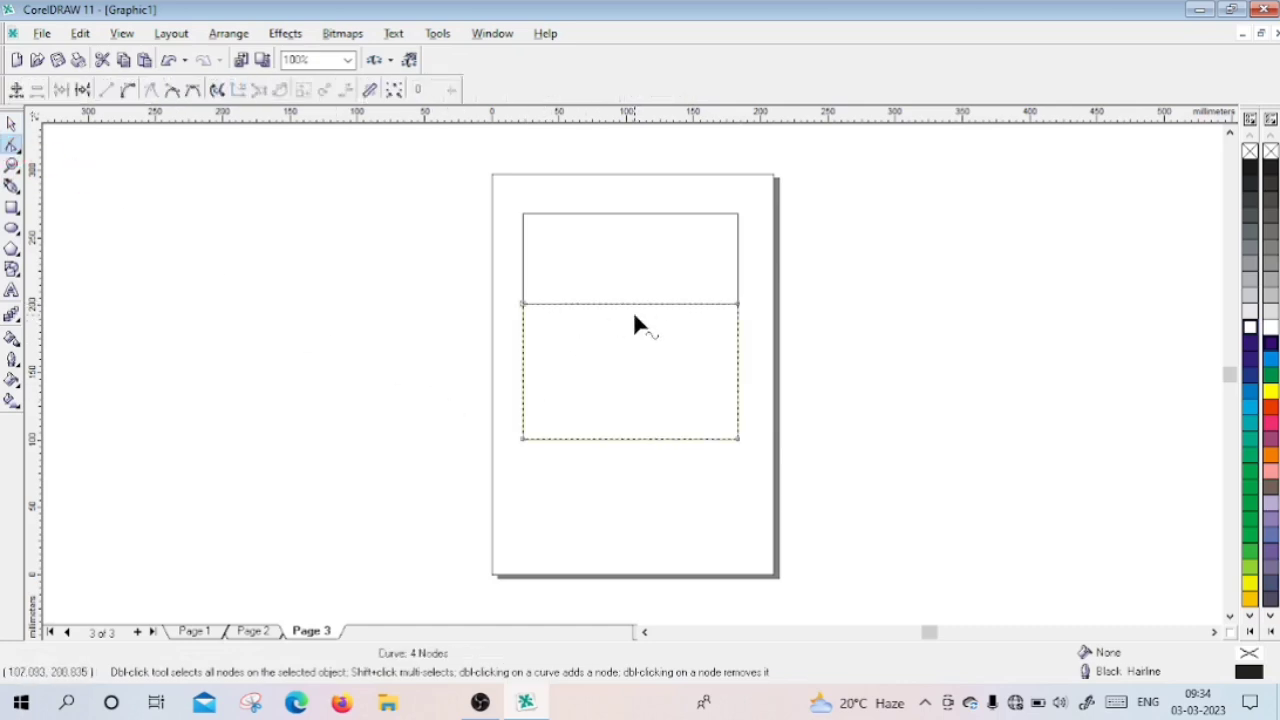
right_click(633, 305)
left_click(605, 329)
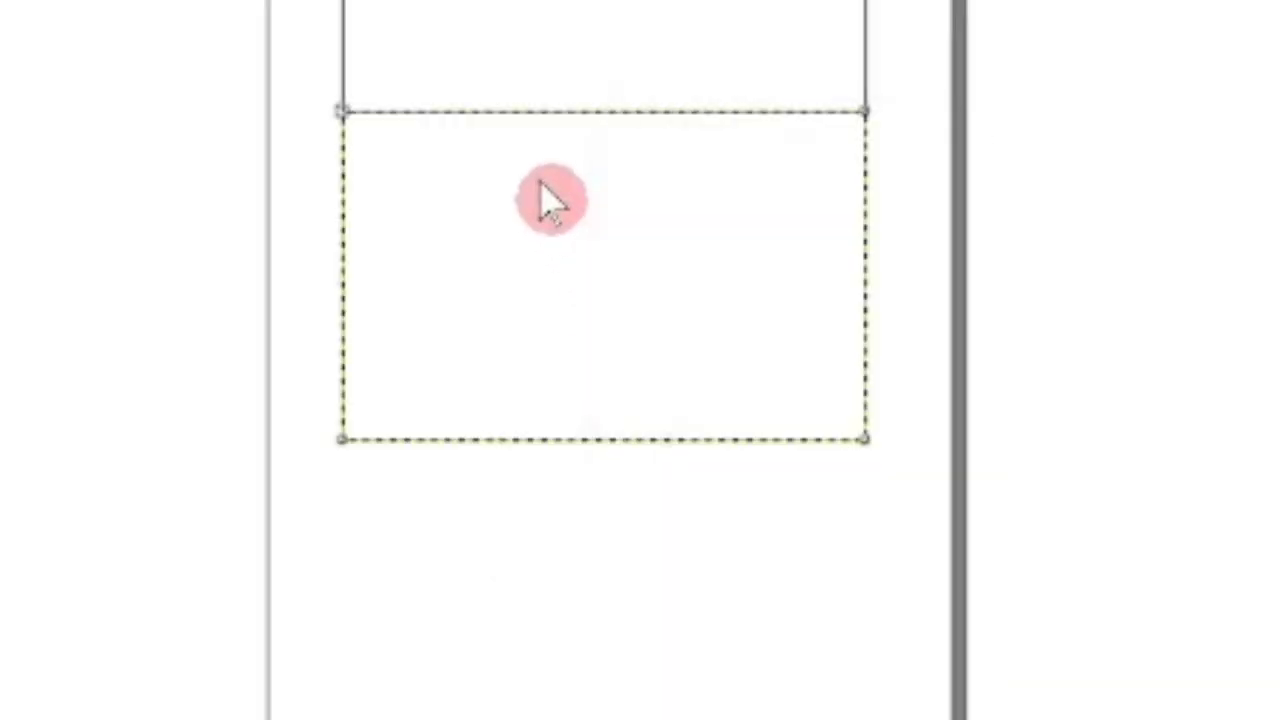
right_click(584, 114)
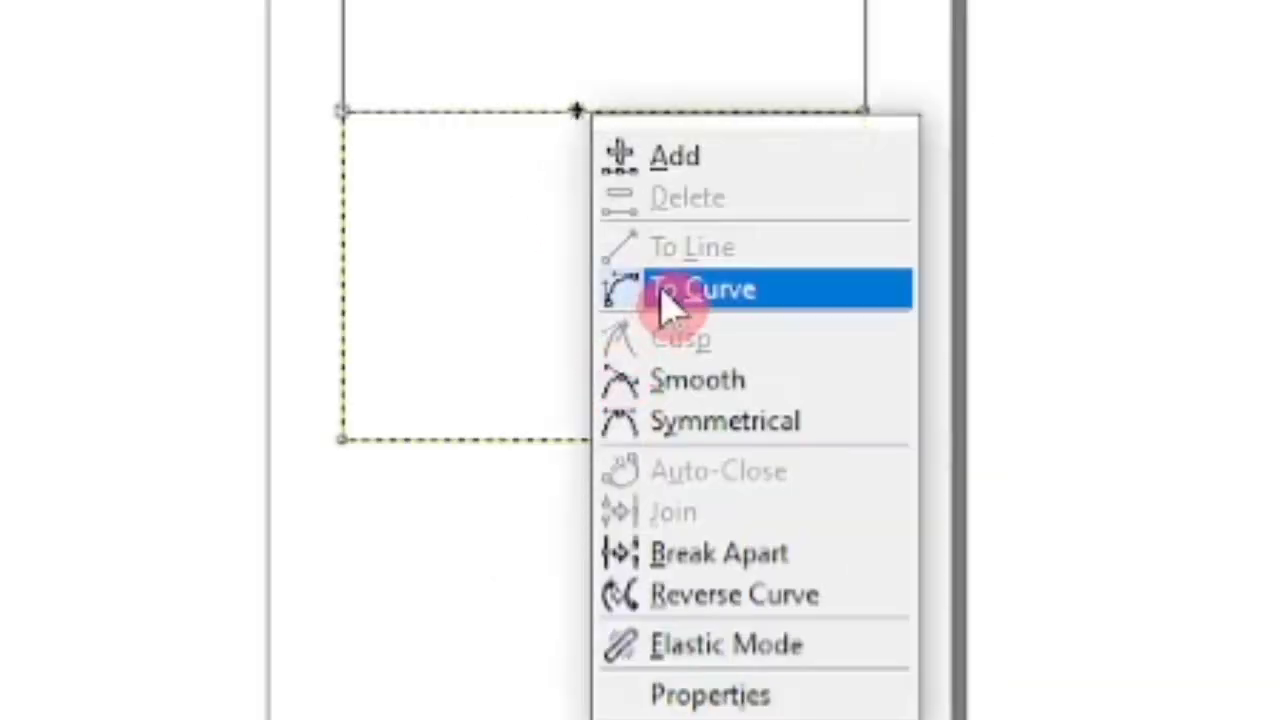
left_click(660, 289)
left_click_drag(586, 114, 586, 155)
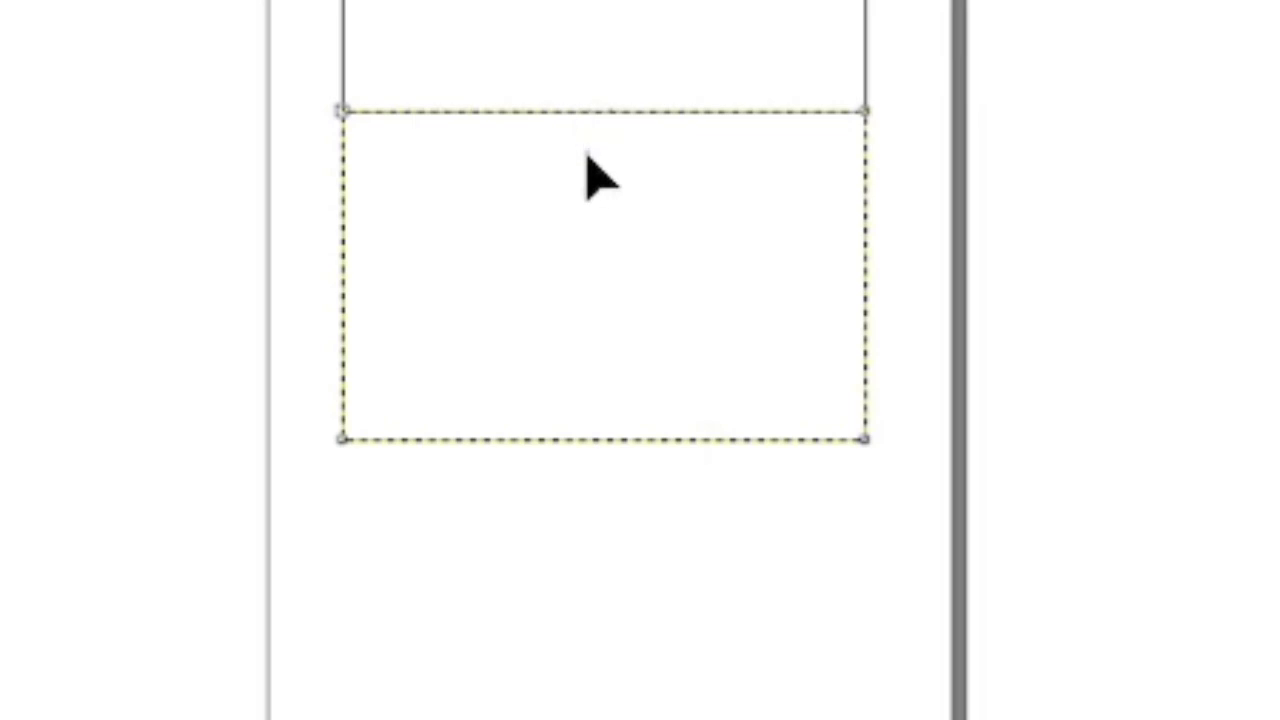
mouse_move(623, 324)
left_mouse_down()
mouse_move(623, 306)
mouse_move(632, 325)
left_mouse_up()
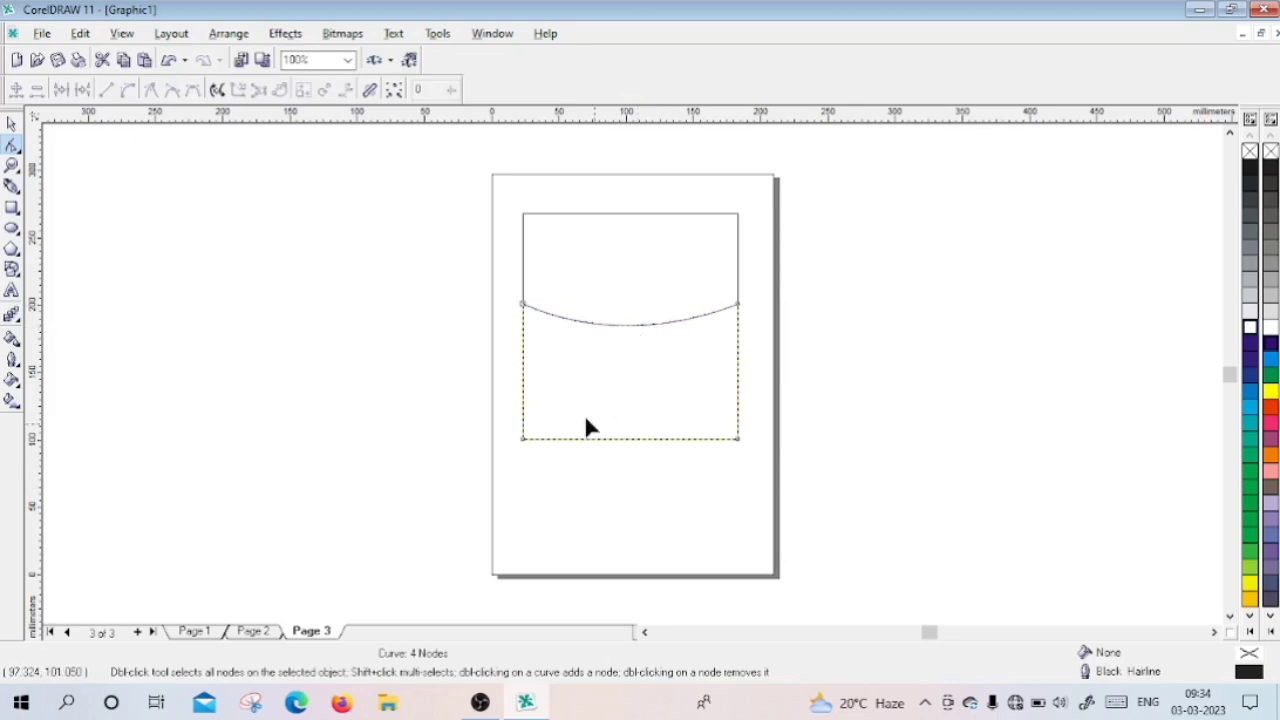
Step: Round all four corners of the large outer rectangle to a corner roundness of 26
left_click(10, 124)
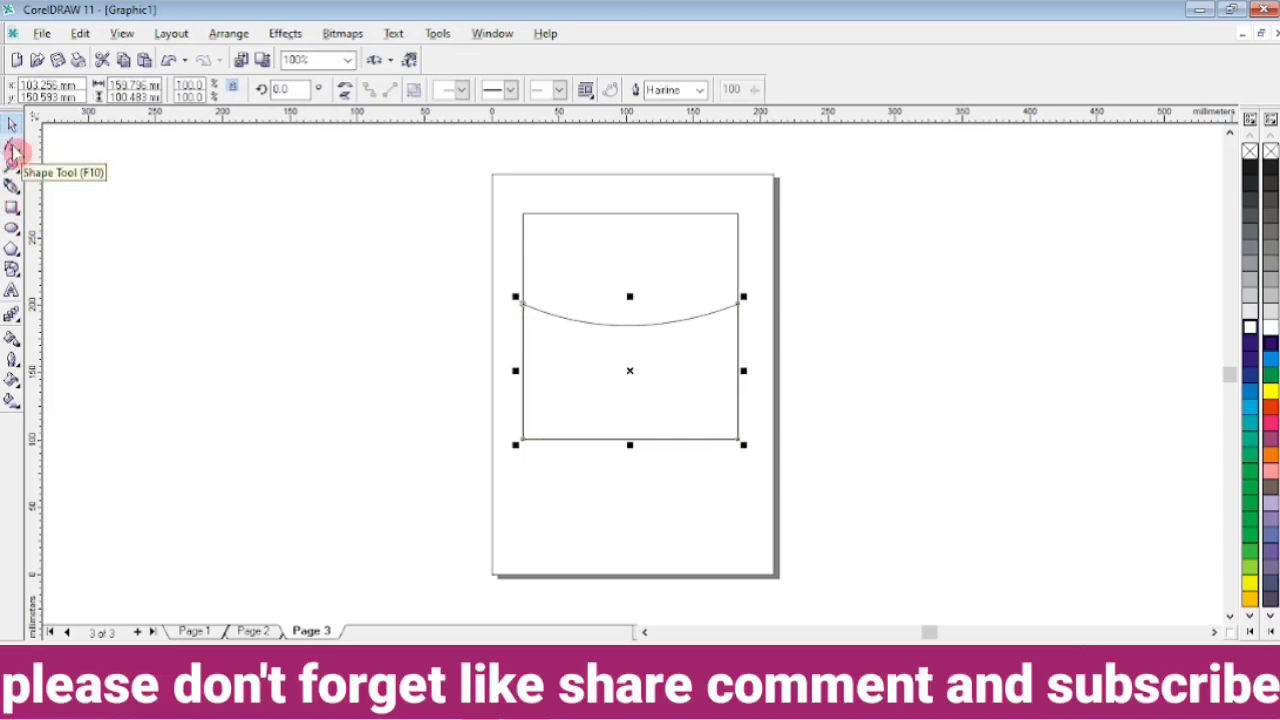
left_click(527, 264)
left_click(523, 263)
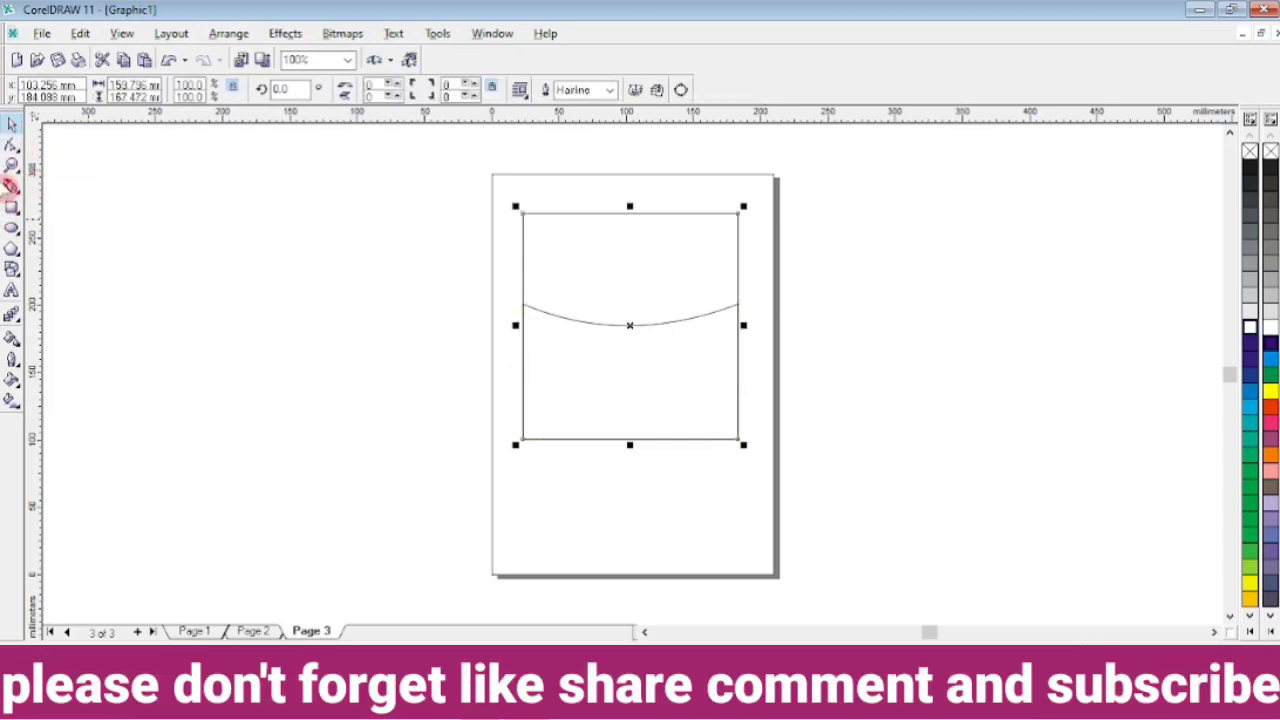
left_click(12, 148)
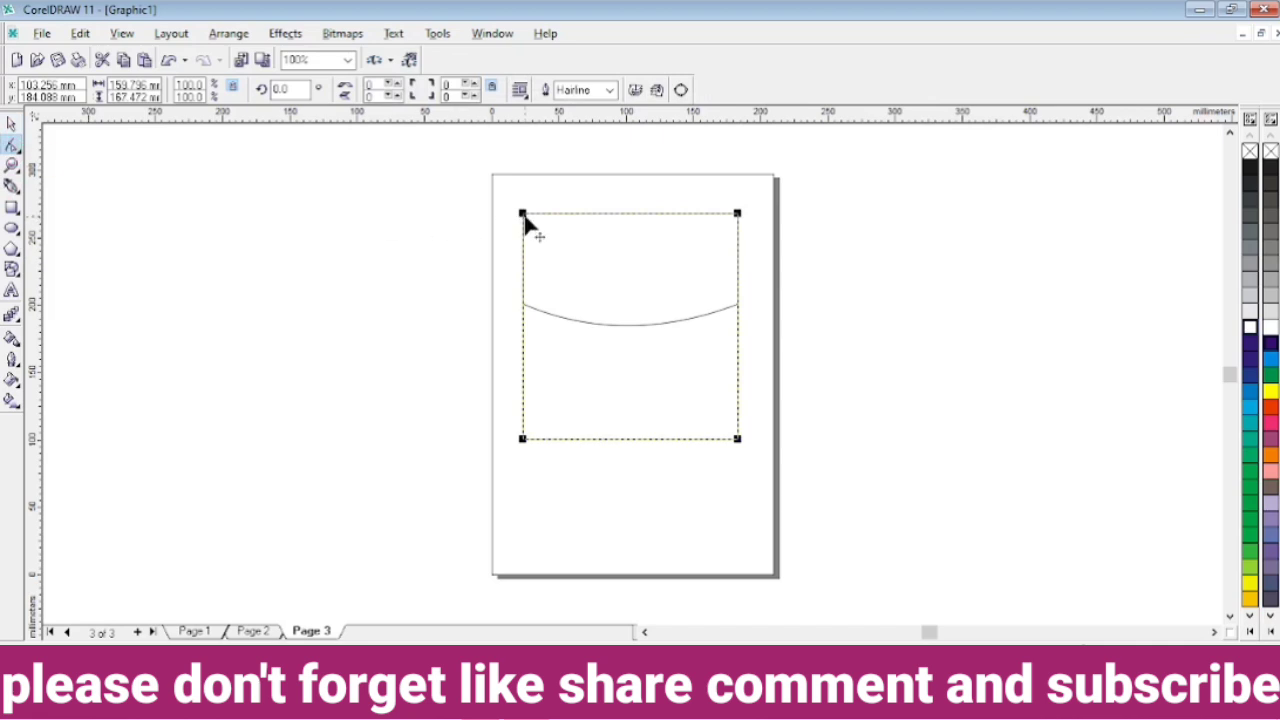
left_click_drag(522, 215, 550, 213)
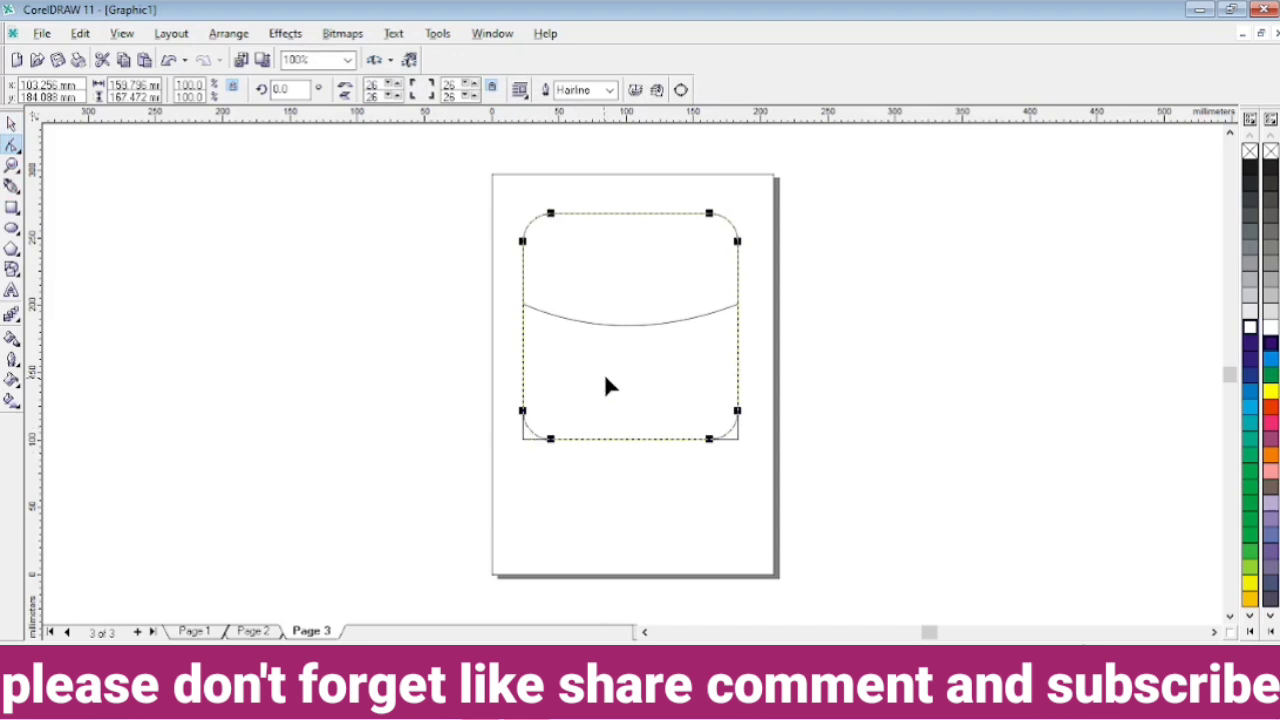
Step: Add nodes to the lower shape at both ends of the outer rectangle's bottom-left rounding, and delete the square corner node between them
left_click(601, 378)
left_click(12, 122)
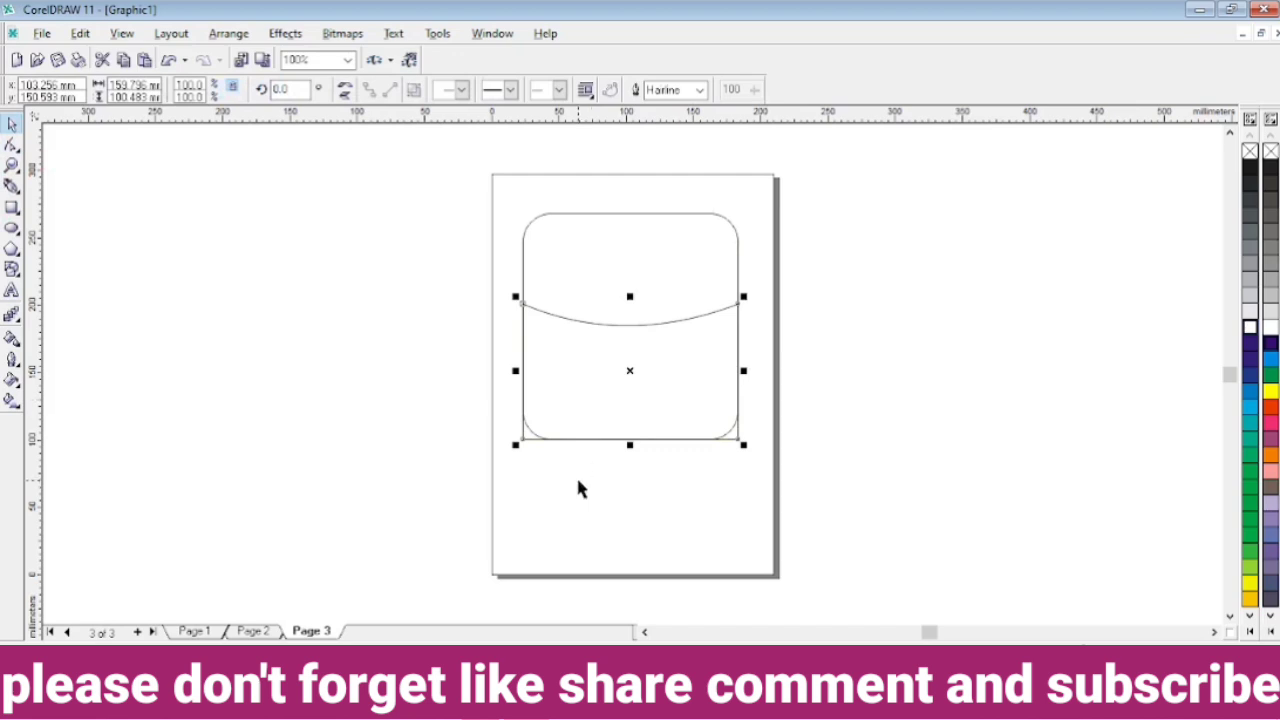
left_click(12, 144)
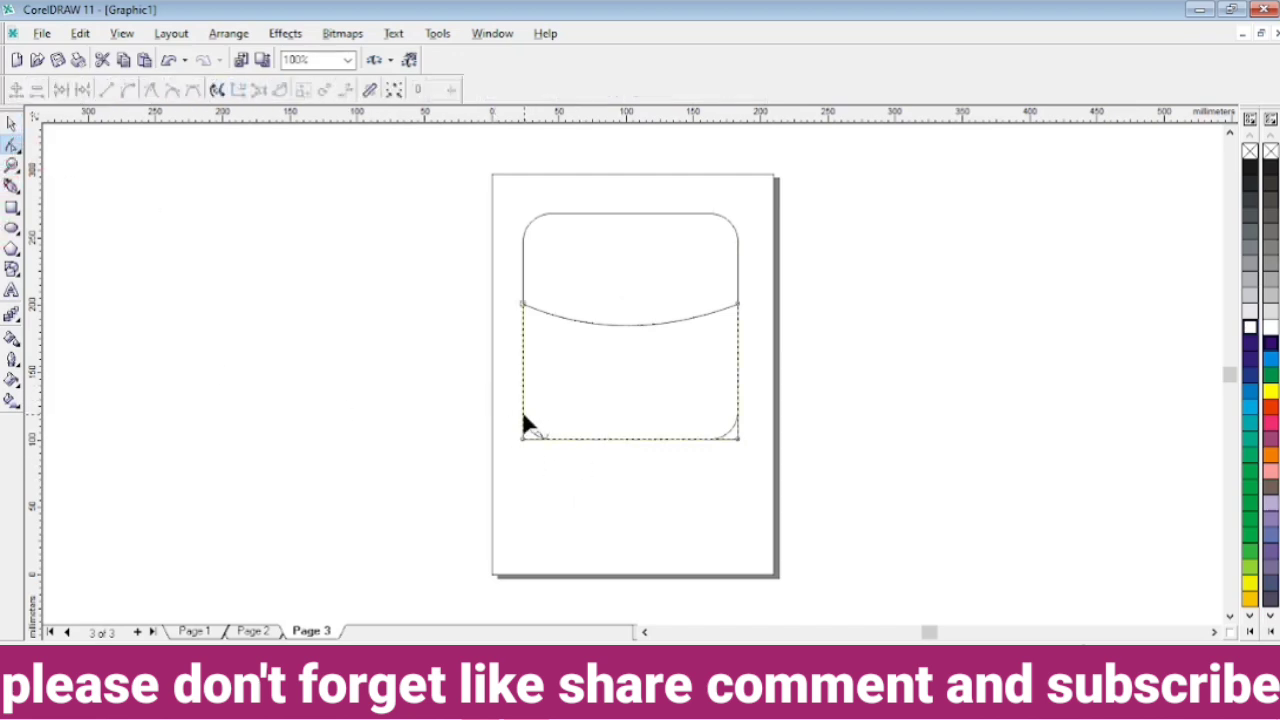
left_click(12, 165)
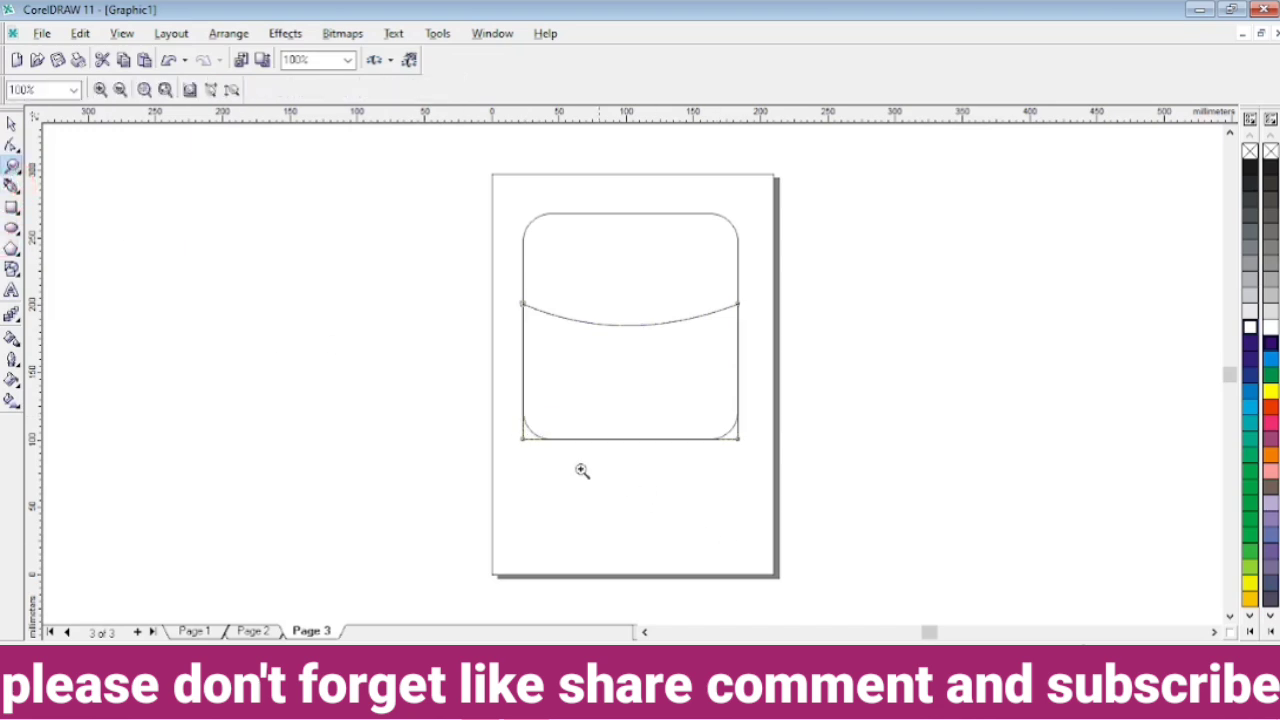
left_click_drag(510, 408, 578, 464)
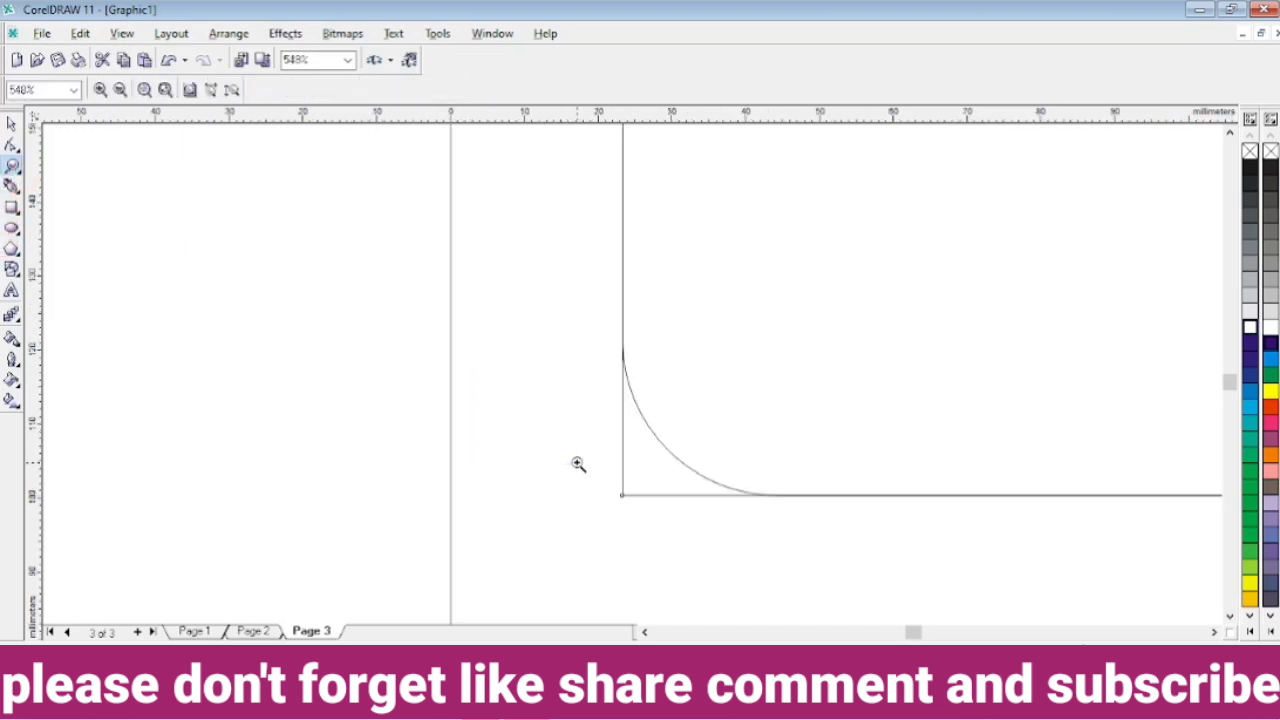
left_click(11, 147)
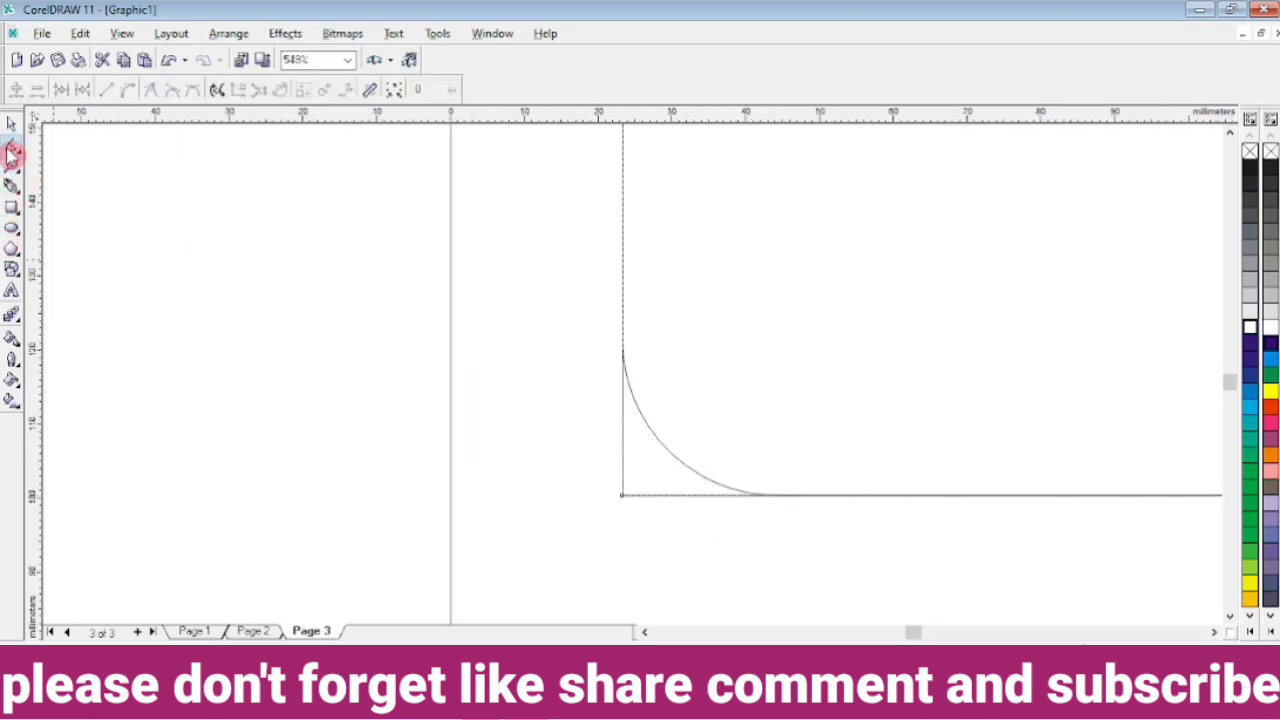
left_click(623, 356)
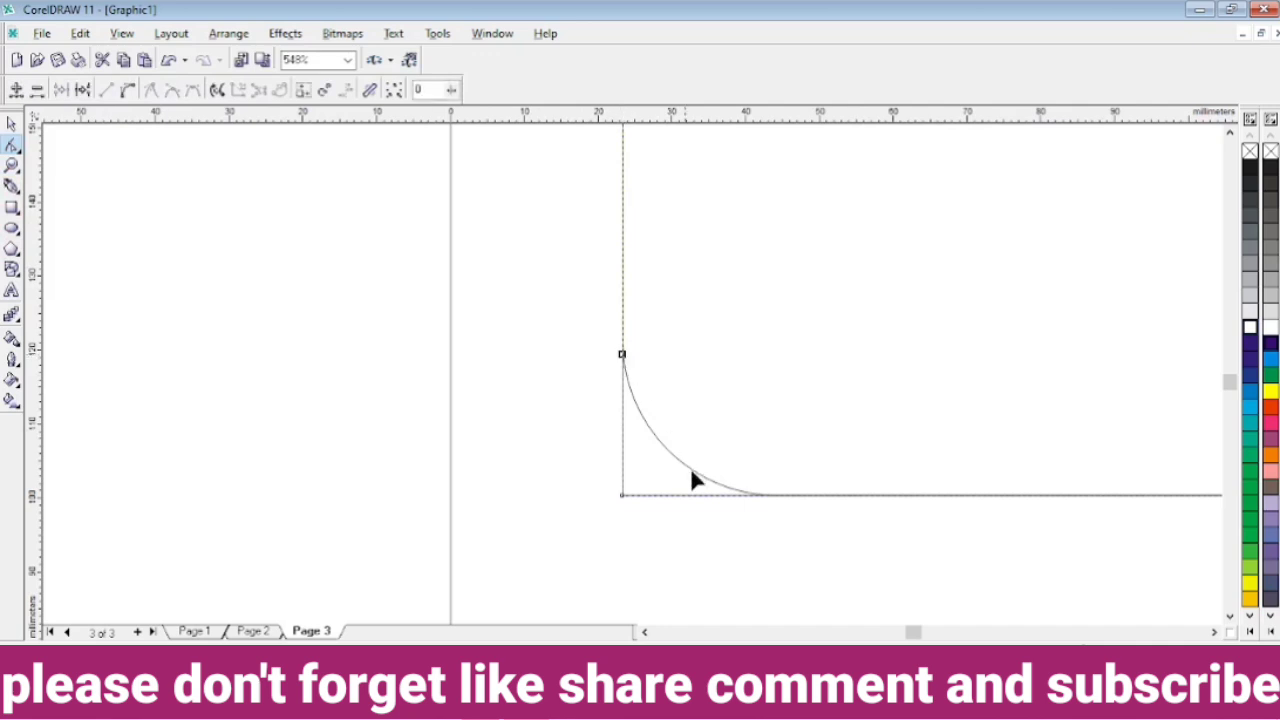
left_click(761, 496)
double_click(622, 496)
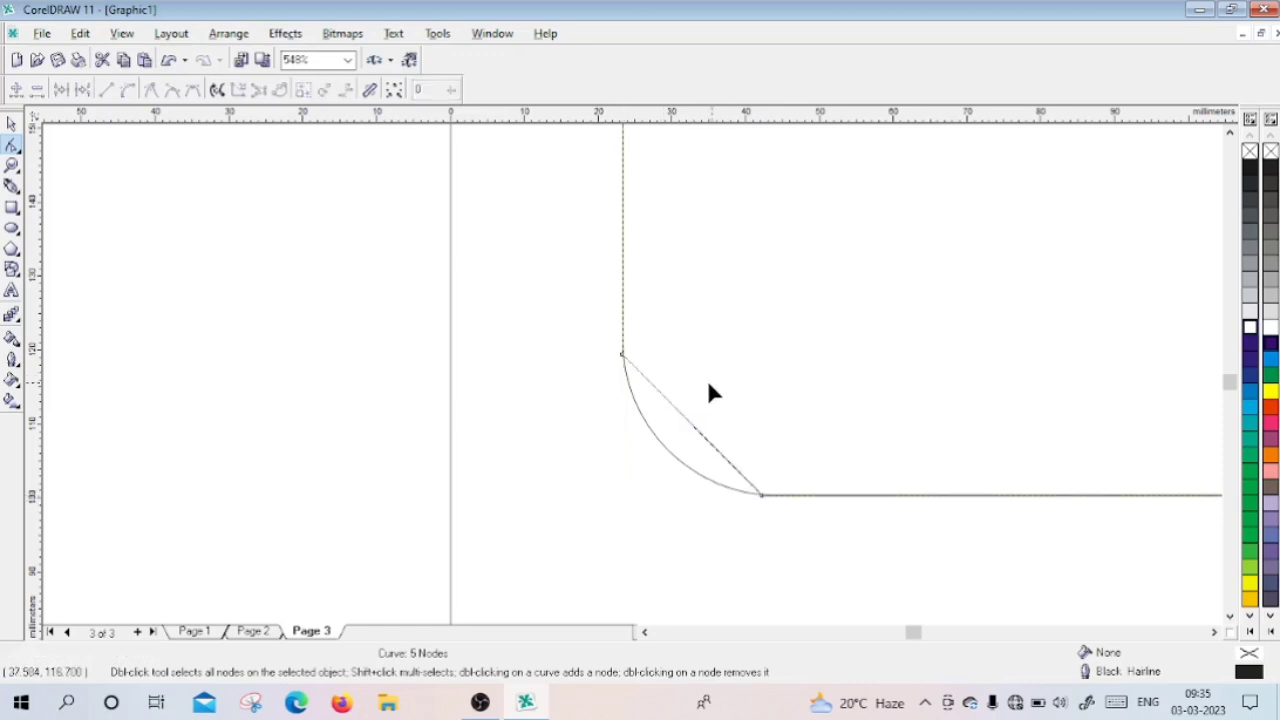
Step: Convert the lower shape's bottom-left diagonal segment to a curve and bend it to match the outer rounded corner
right_click(693, 423)
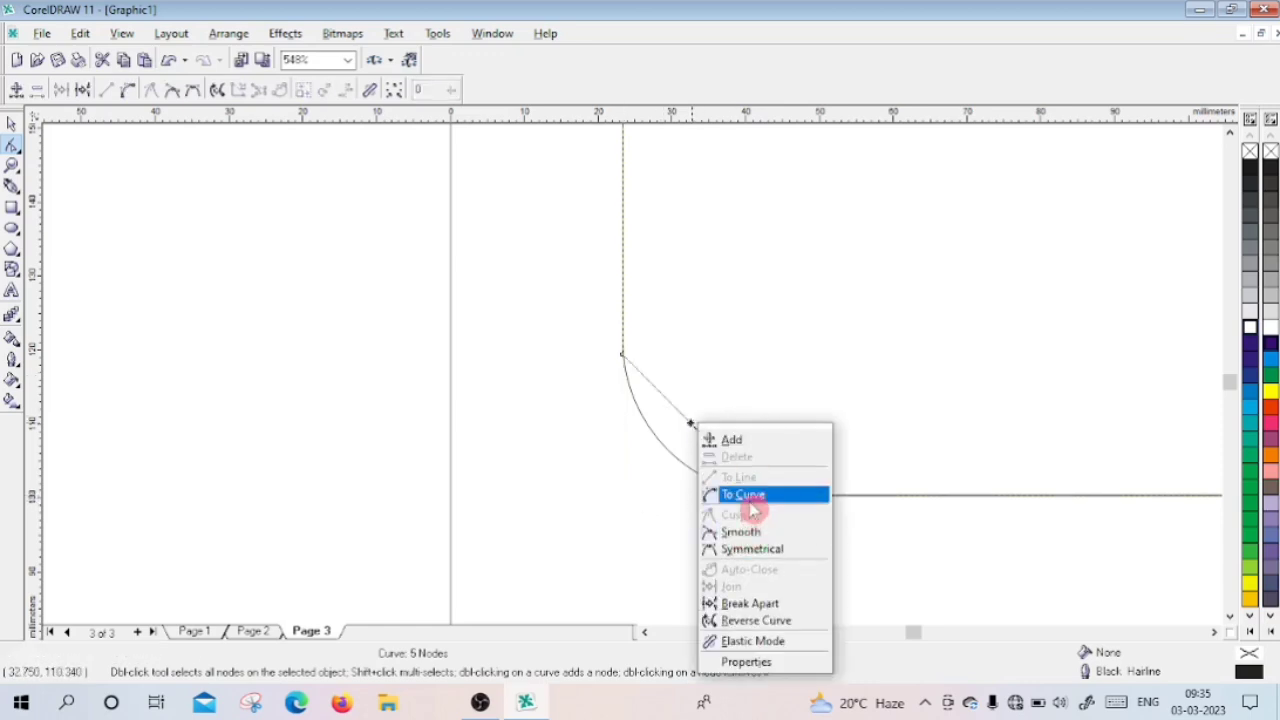
left_click(716, 493)
left_click_drag(694, 444, 673, 458)
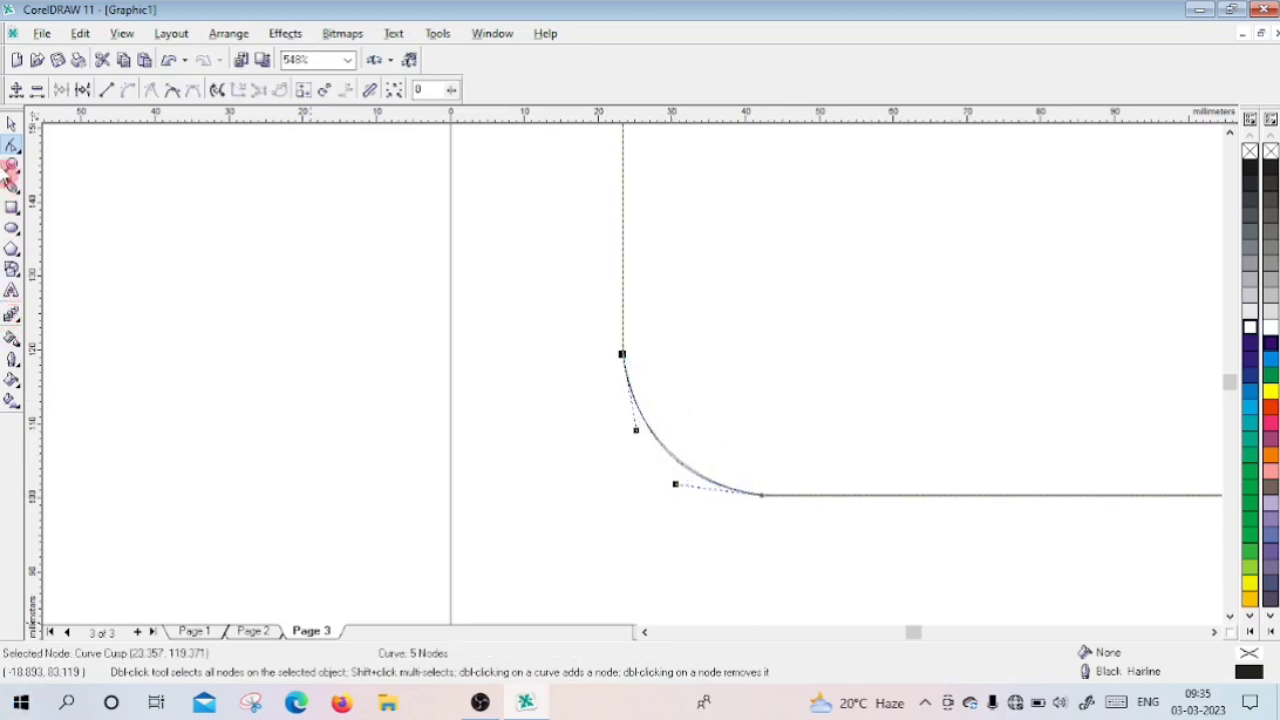
Step: Add nodes to the lower shape at both ends of the outer rectangle's bottom-right rounding, and delete the square corner node between them
left_click(10, 167)
key("shift+F4")
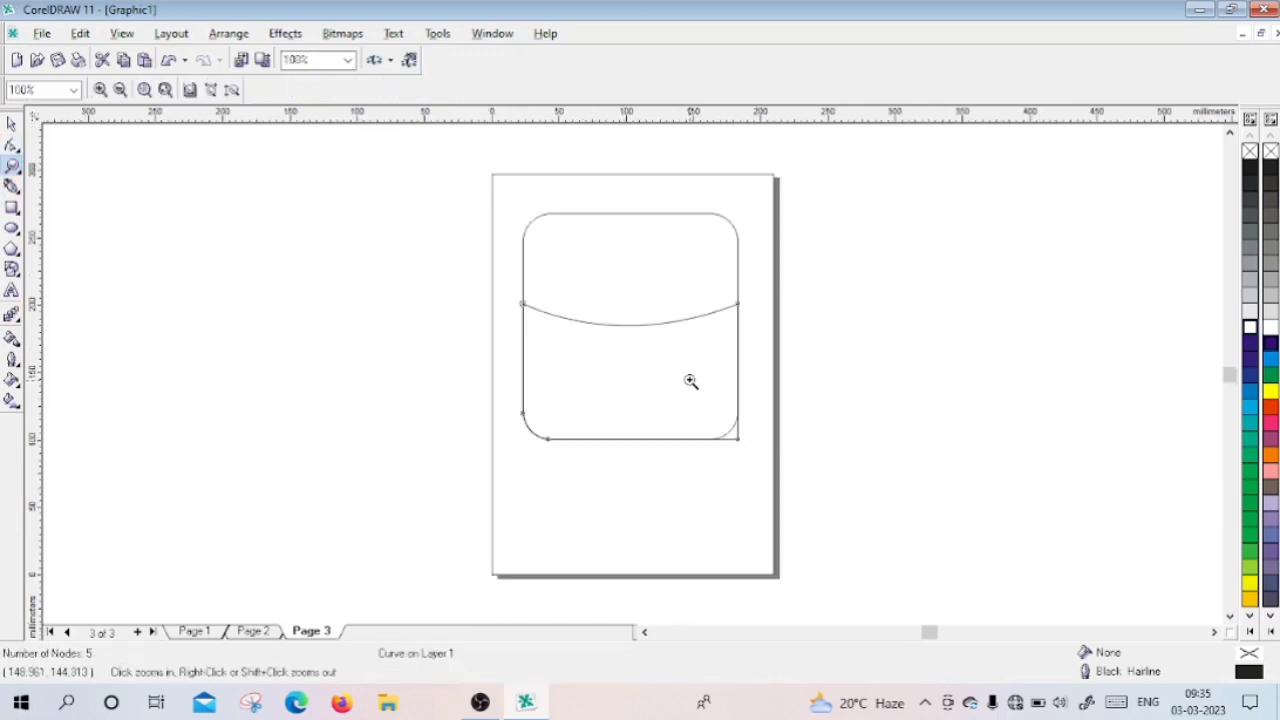
left_click_drag(691, 381, 779, 499)
left_click_drag(604, 256, 562, 182)
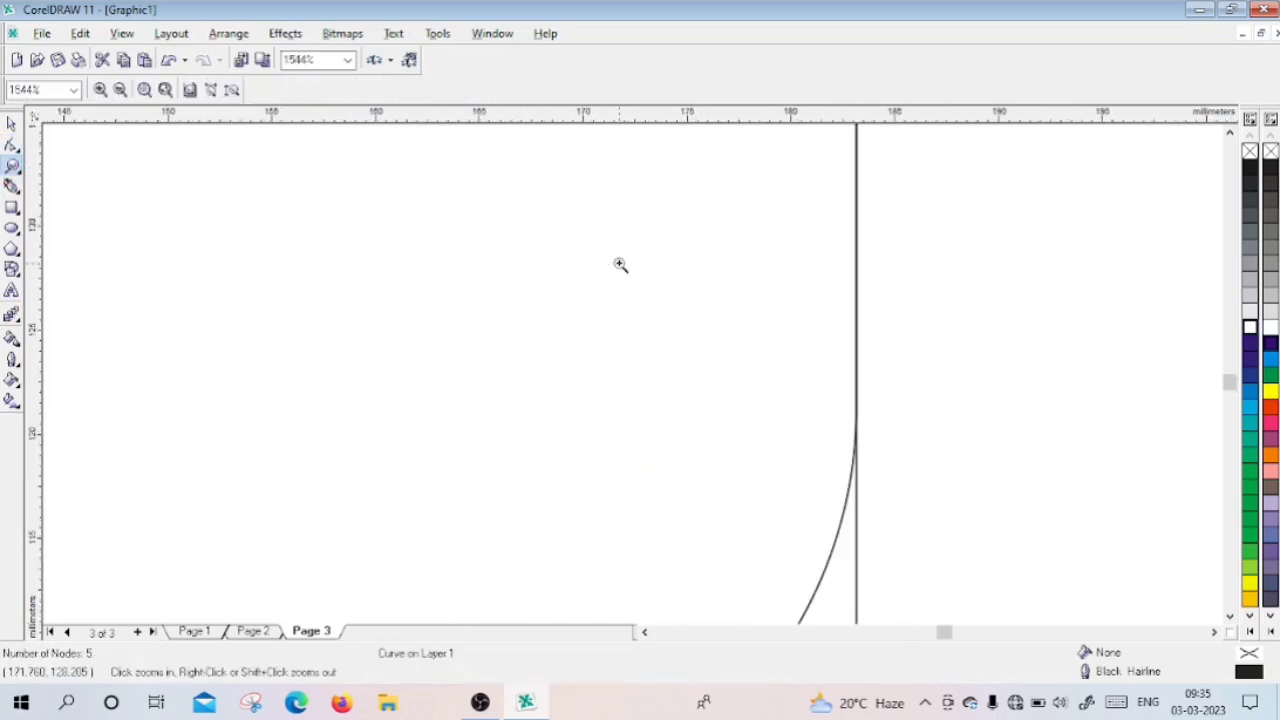
right_click(906, 427)
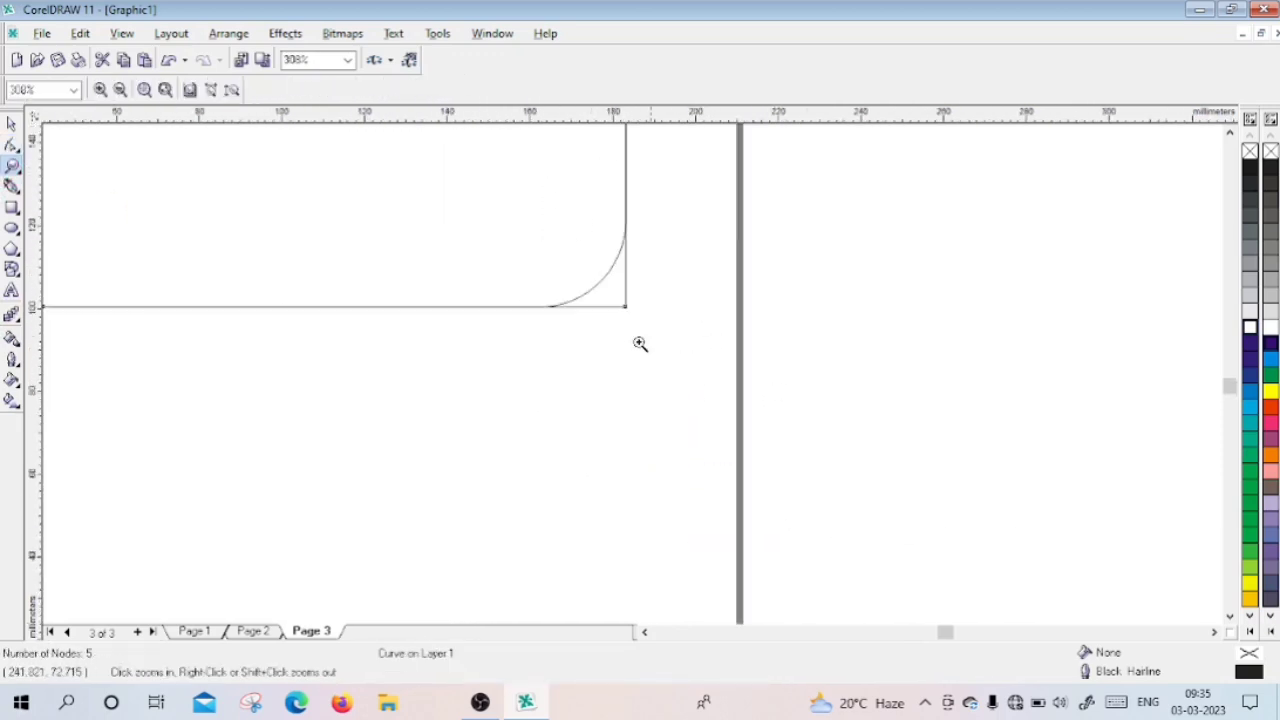
left_click(12, 145)
double_click(625, 228)
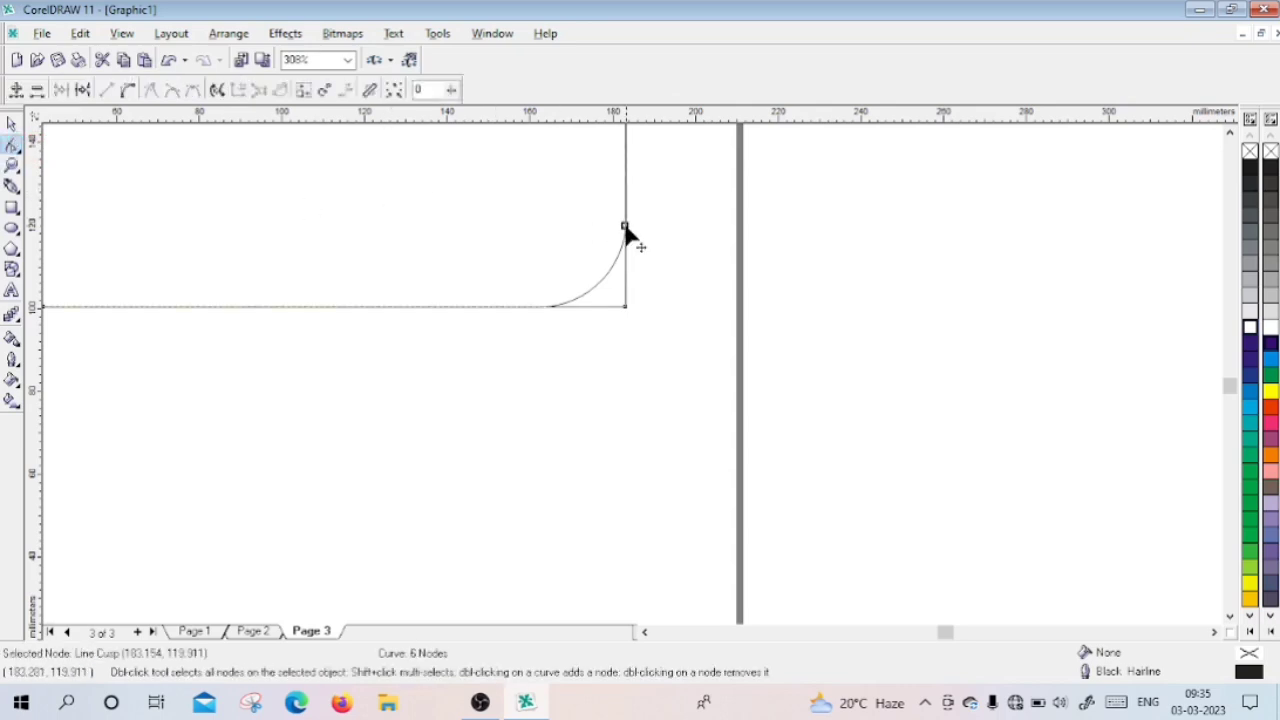
double_click(547, 307)
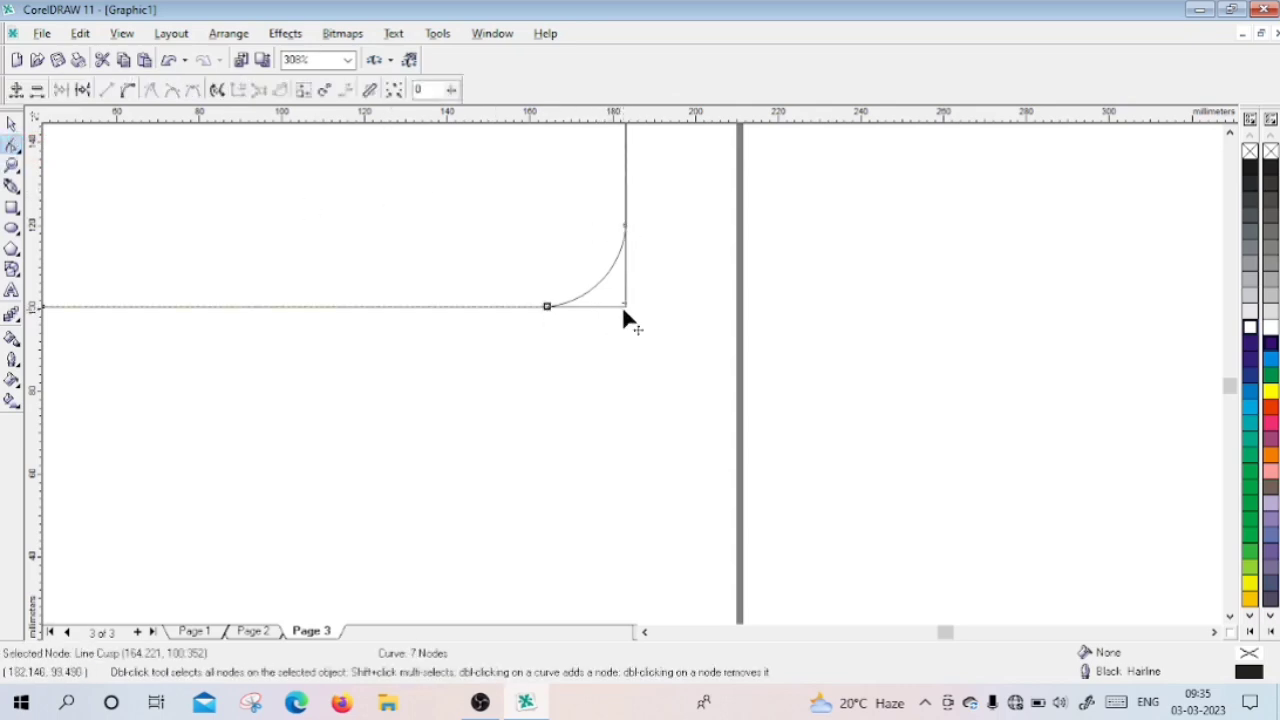
double_click(624, 306)
Step: Convert the lower shape's bottom-right diagonal segment to a curve and bend it to match the outer rounded corner
right_click(588, 272)
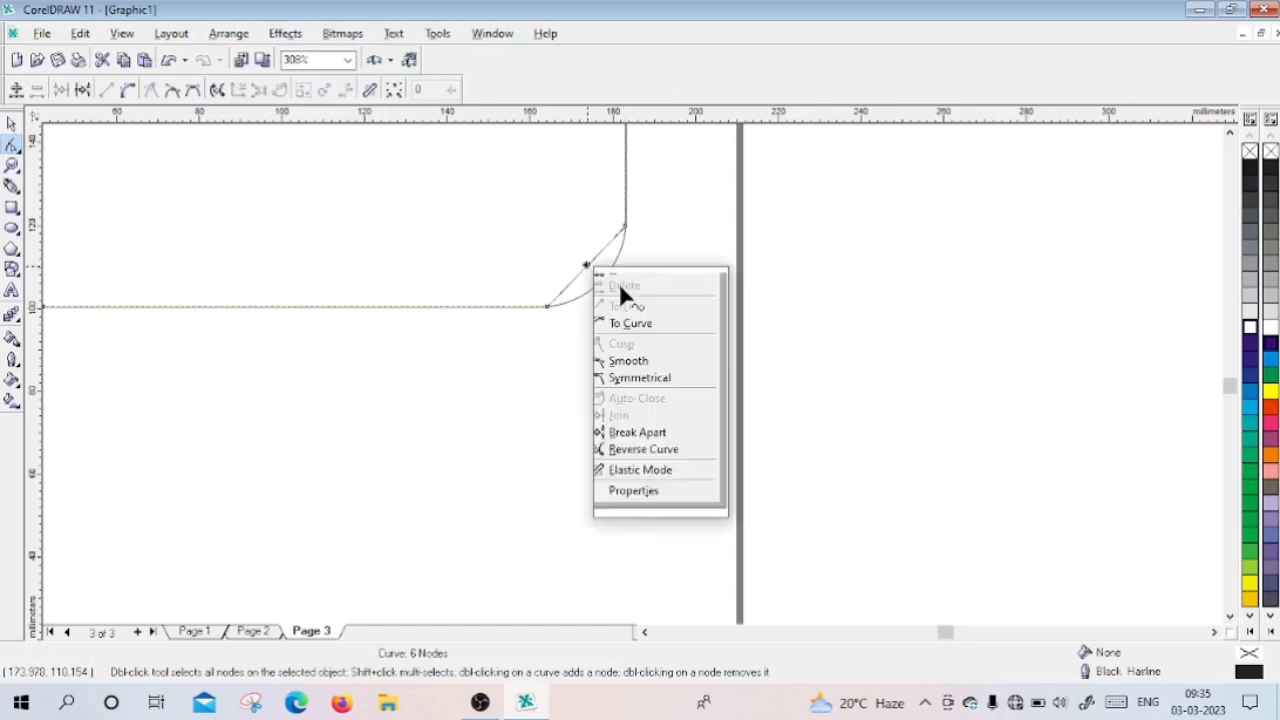
left_click(643, 335)
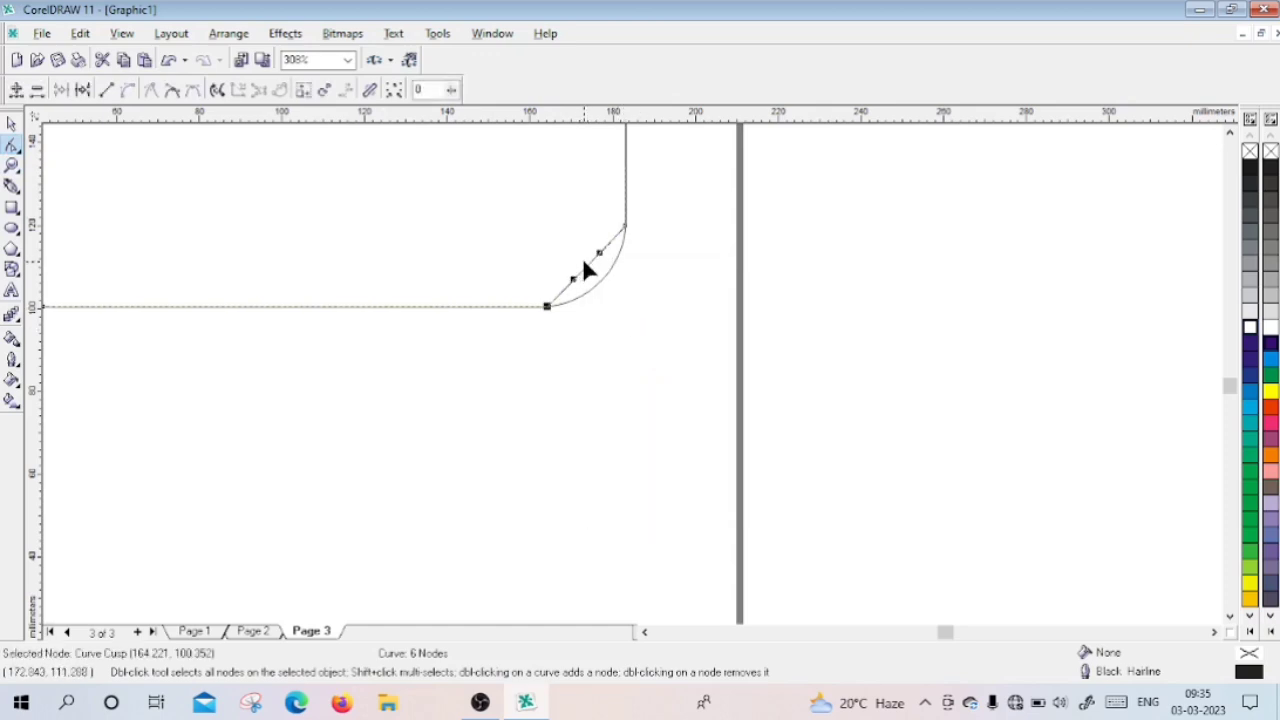
left_click_drag(586, 268, 600, 286)
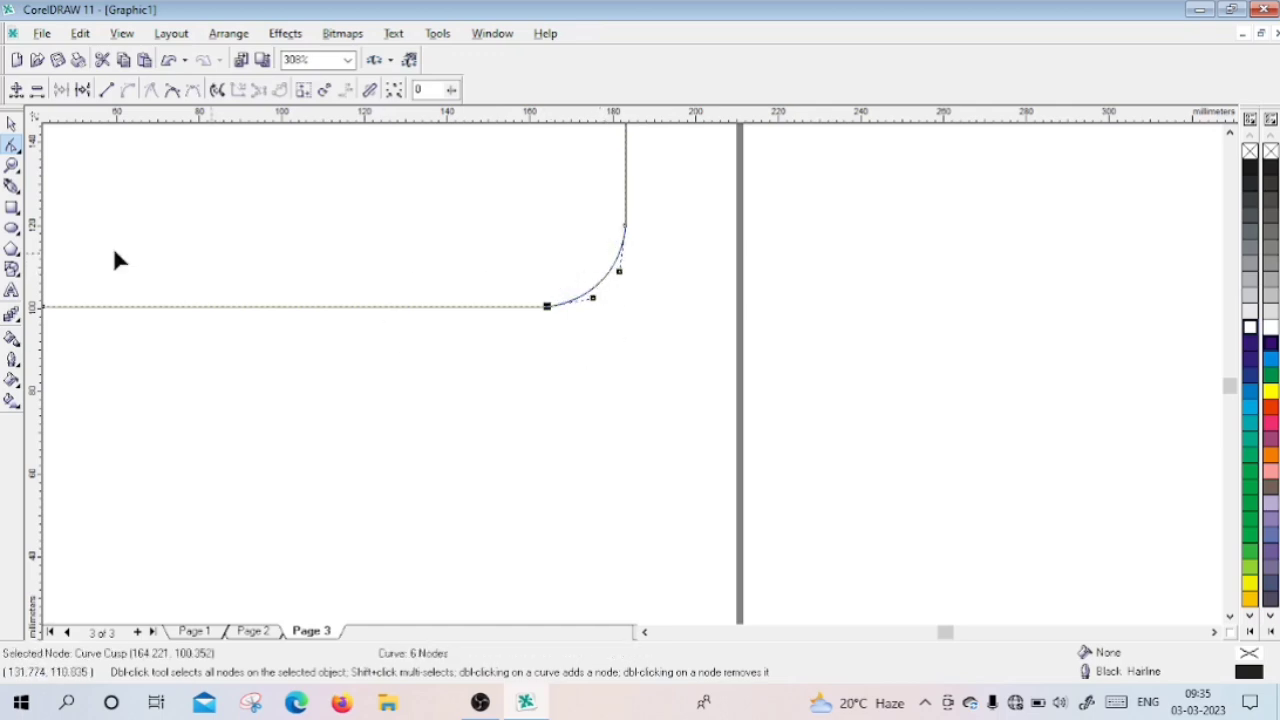
left_click(12, 168)
right_click(291, 354)
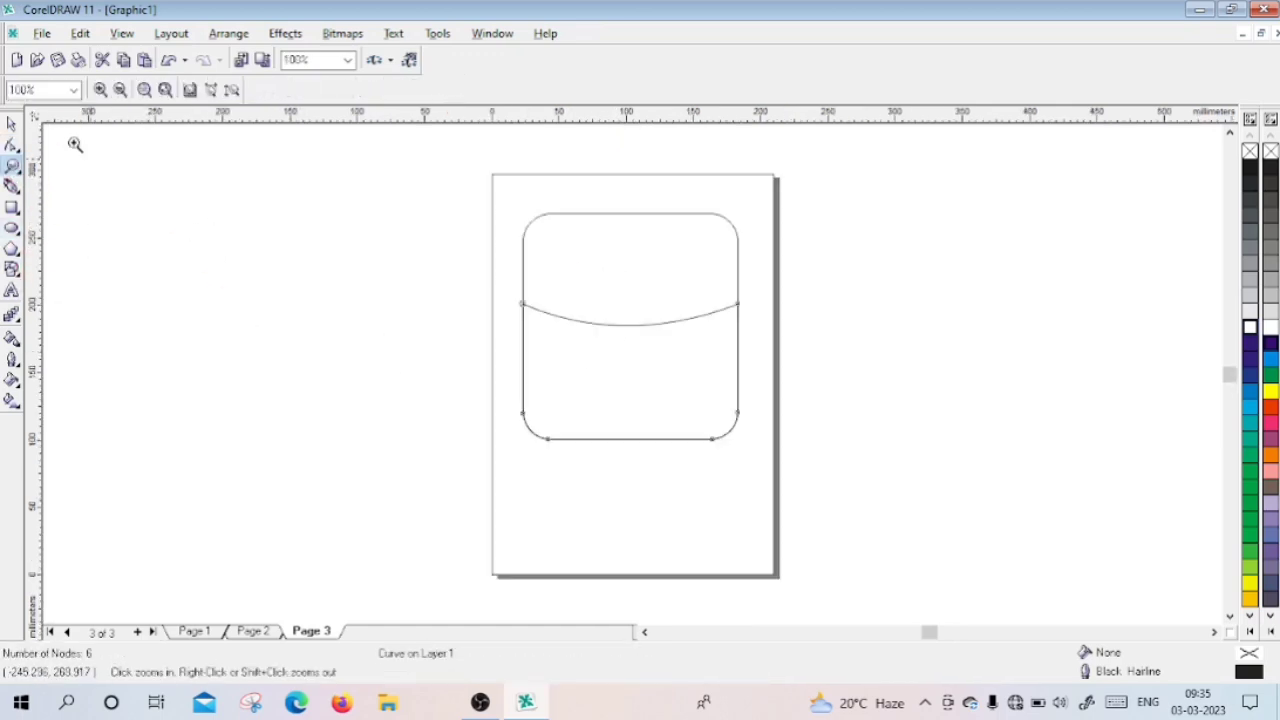
left_click(226, 363)
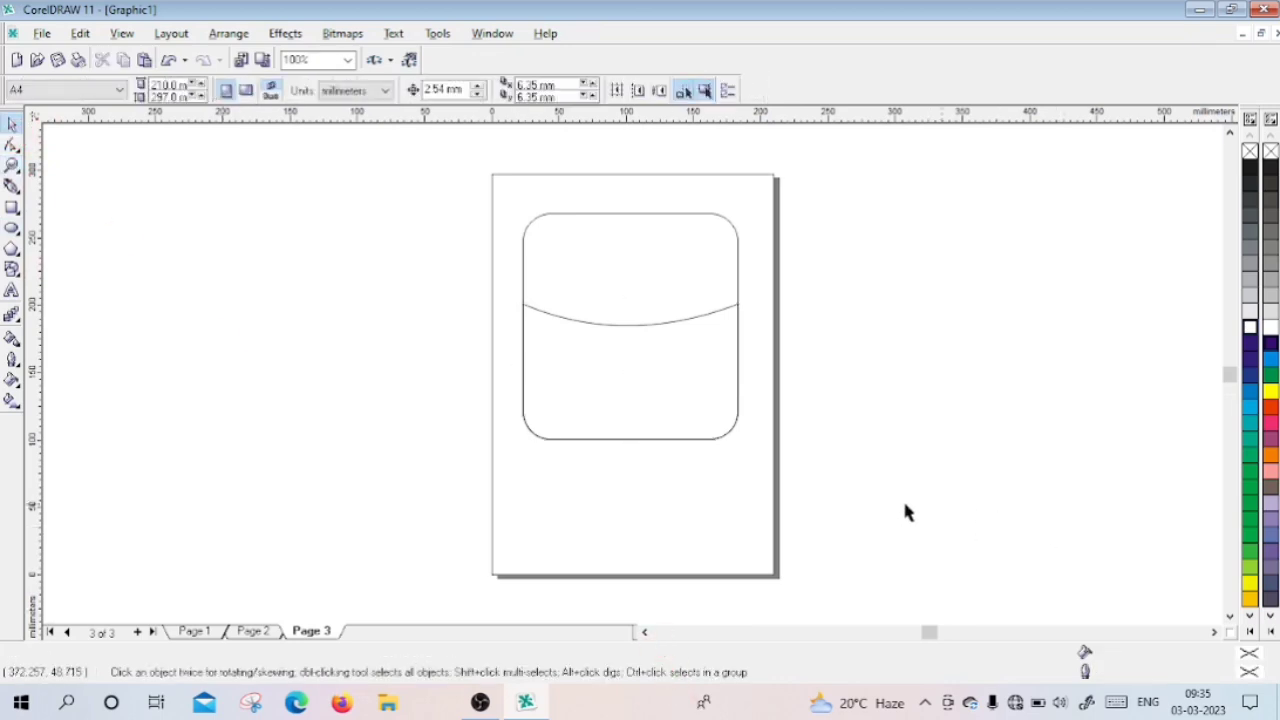
Step: Start a two-color linear fountain fill for the lower curved shape, running from top to bottom at an angle of -82.4
left_click(640, 390)
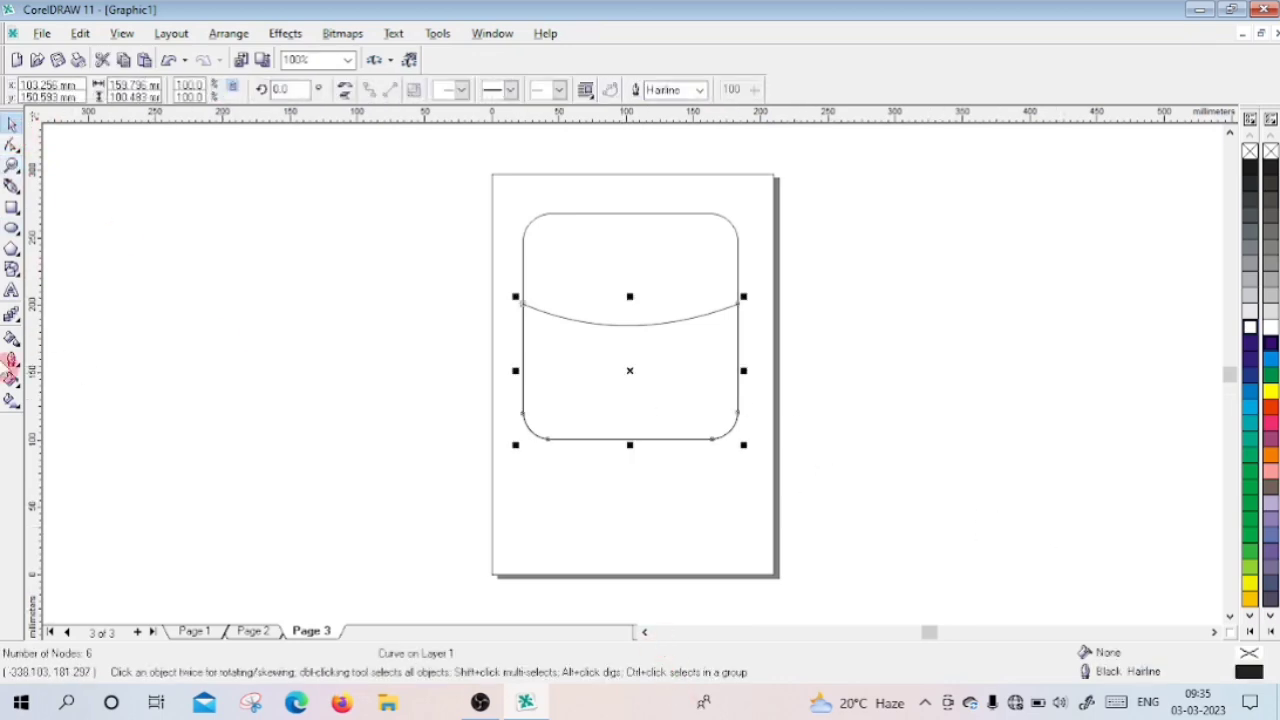
left_click(12, 366)
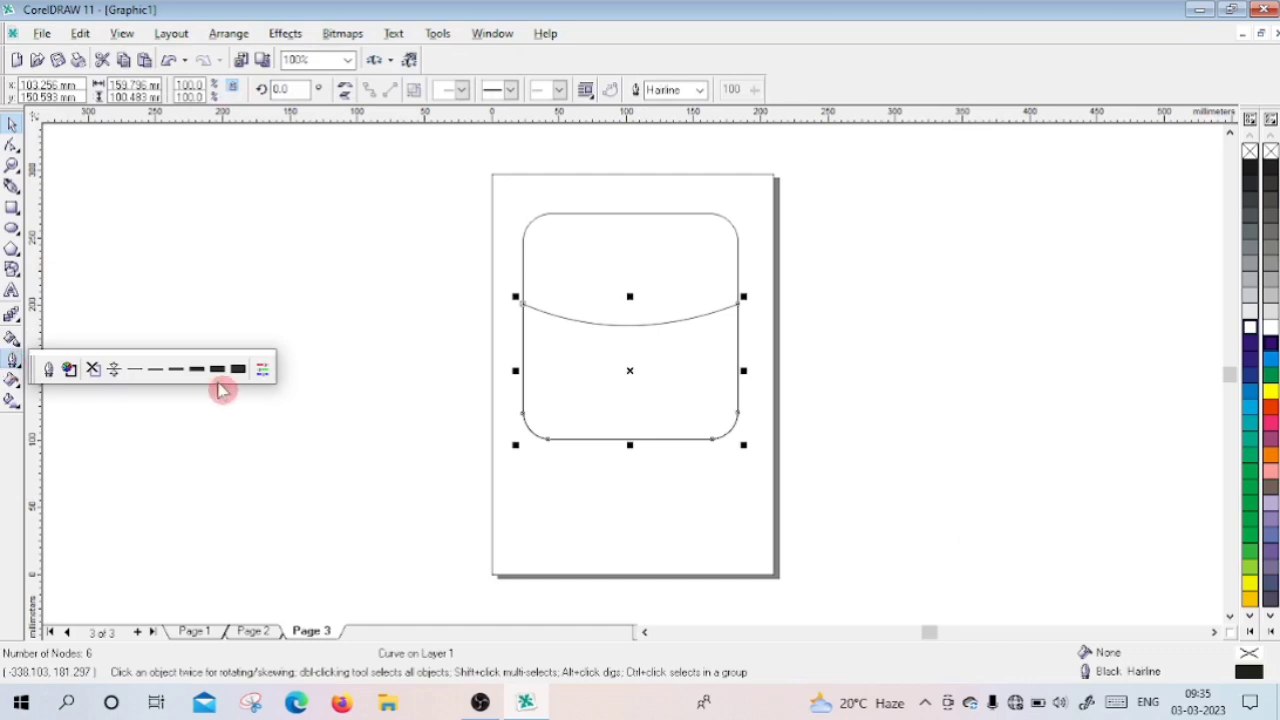
left_click(12, 380)
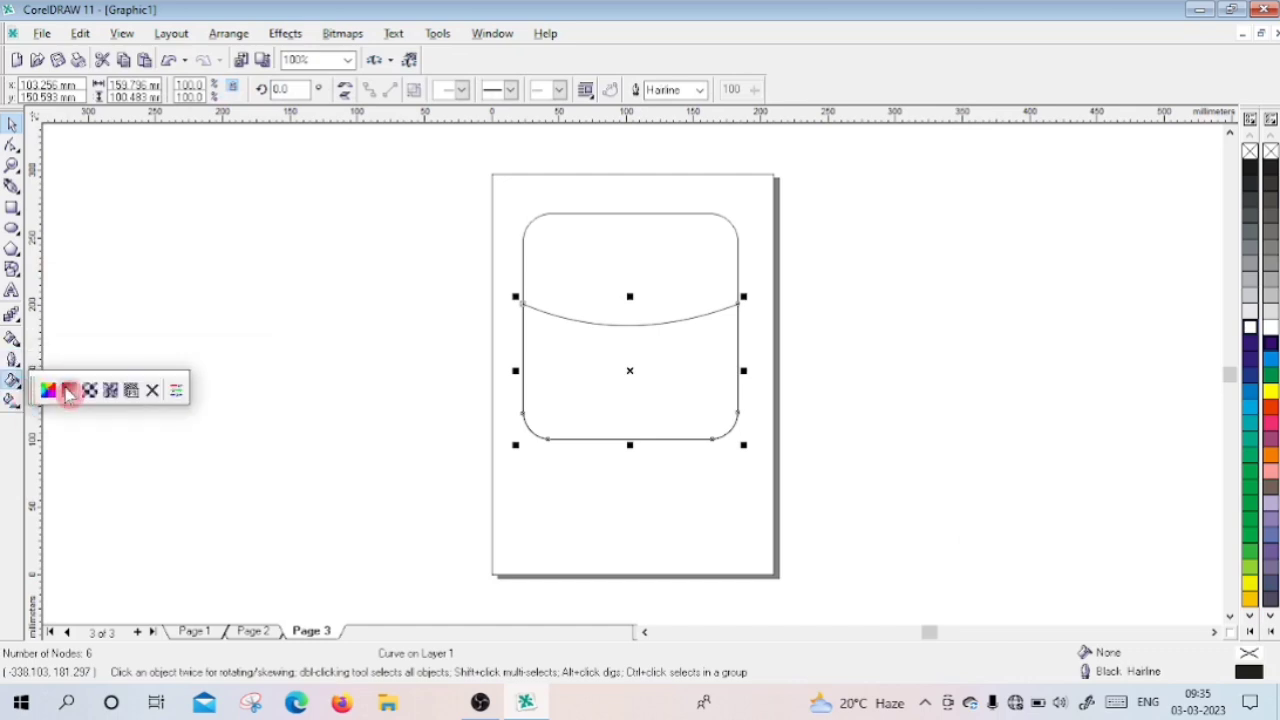
left_click(68, 390)
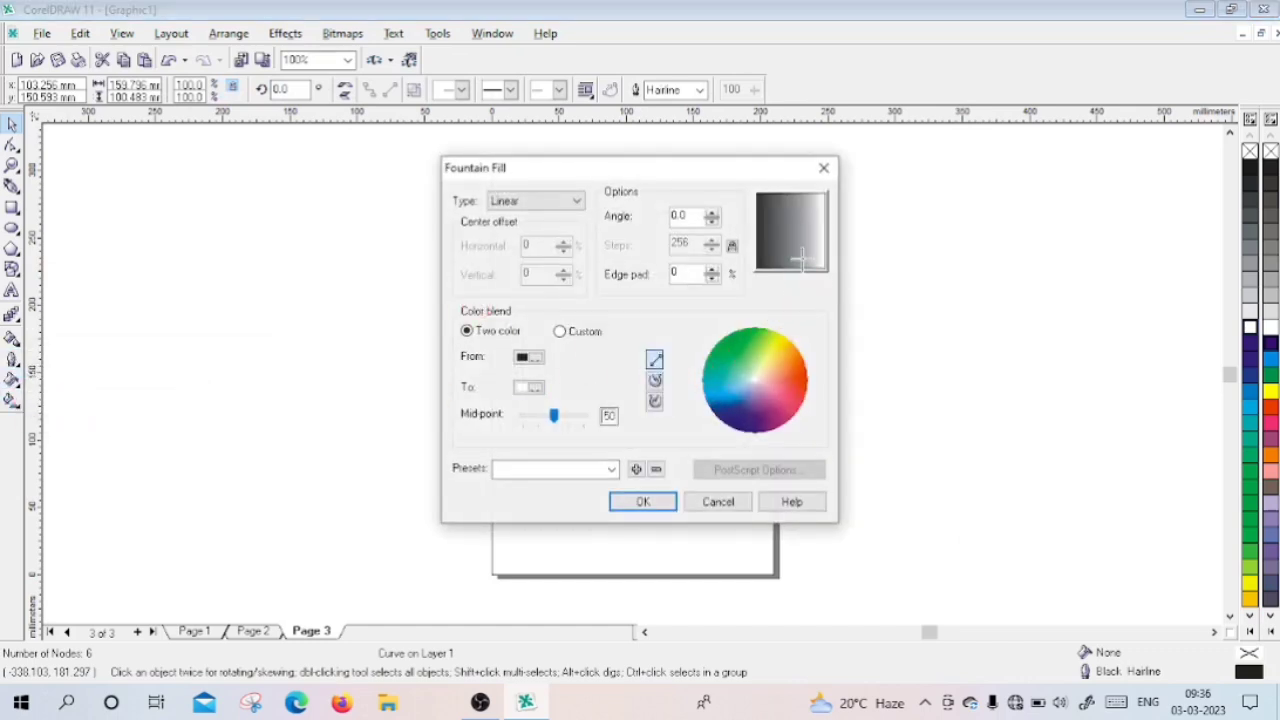
left_click_drag(824, 237, 794, 270)
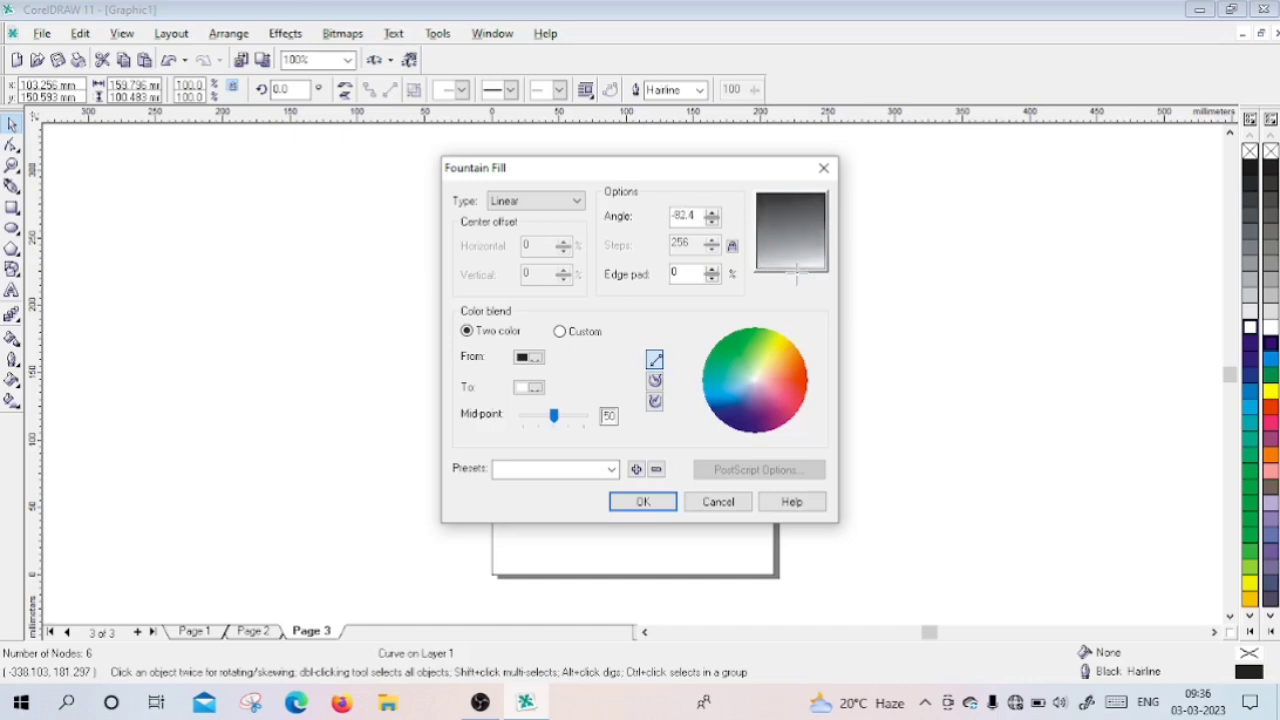
Step: Try a fountain fill blend from dark violet-blue to medium blue for the lower shape
left_click(535, 357)
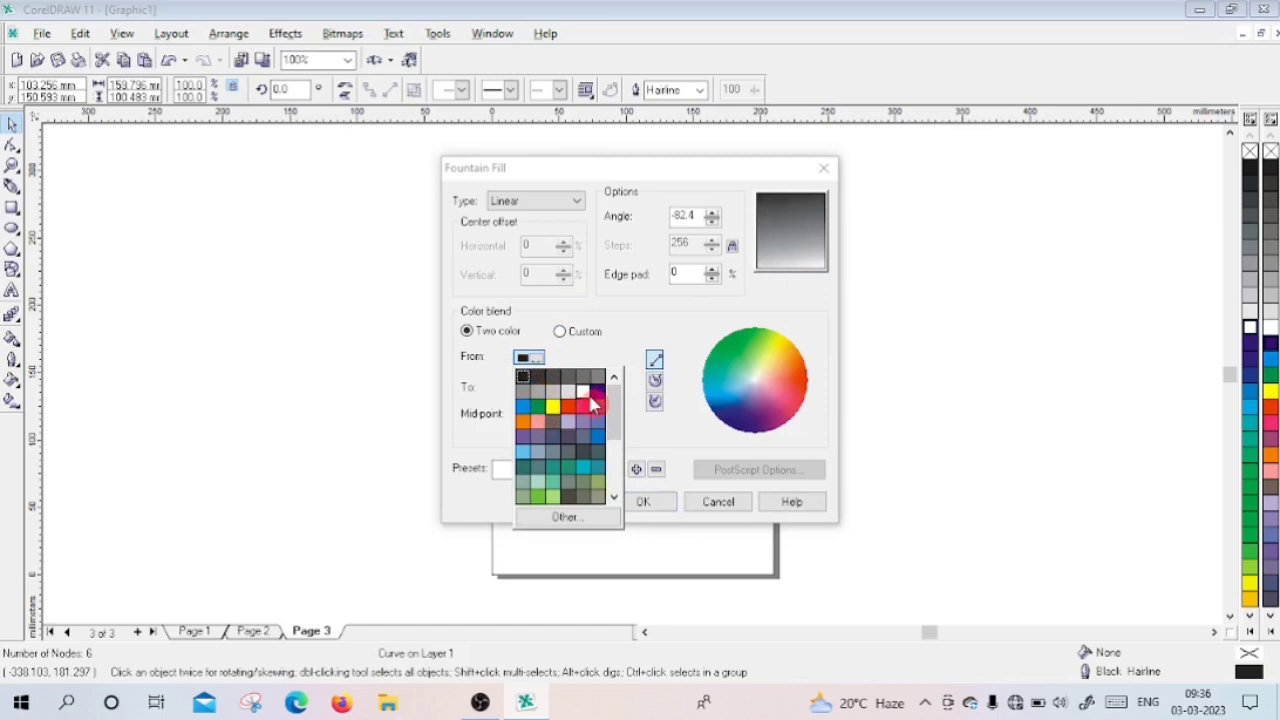
left_click(600, 395)
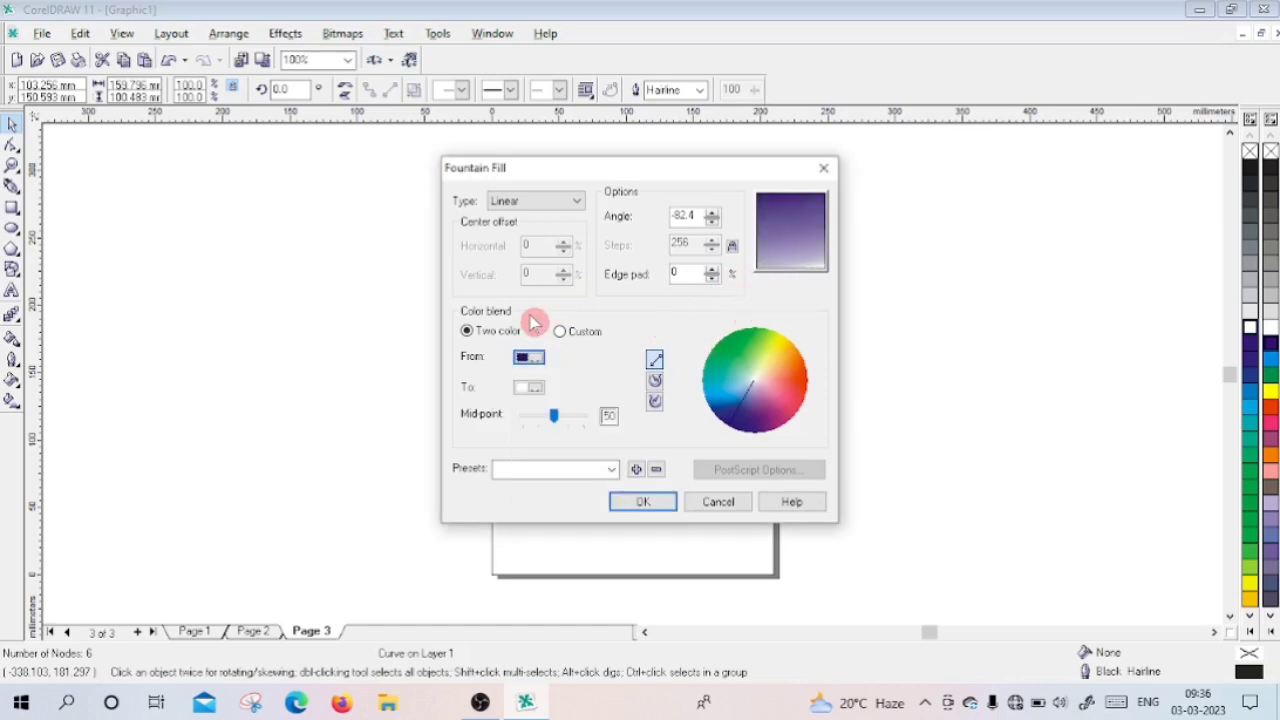
left_click(532, 389)
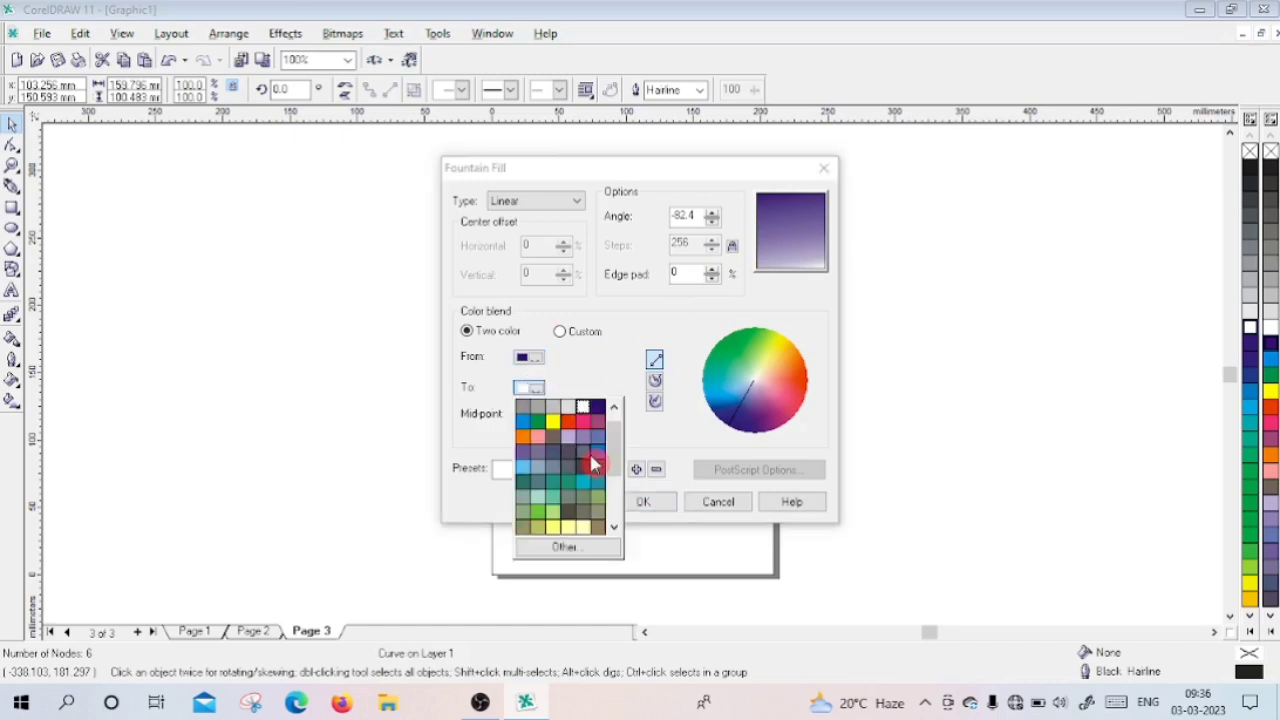
left_click(601, 465)
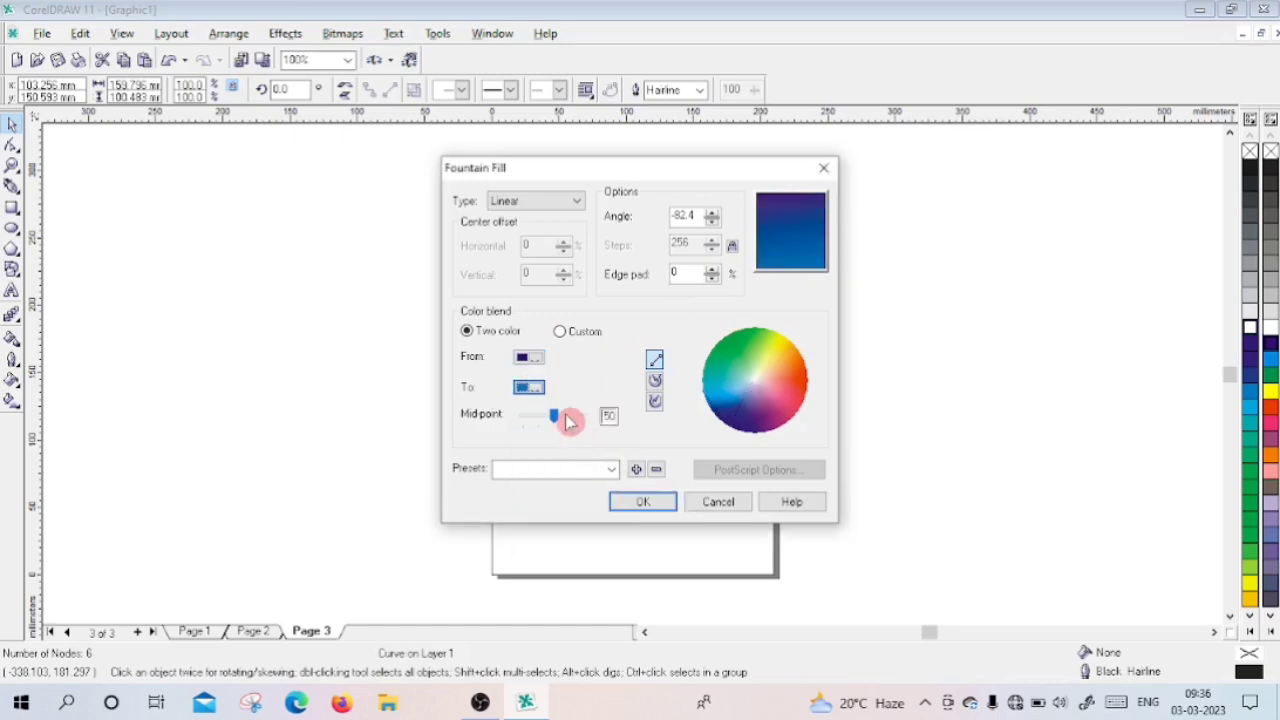
left_click(545, 395)
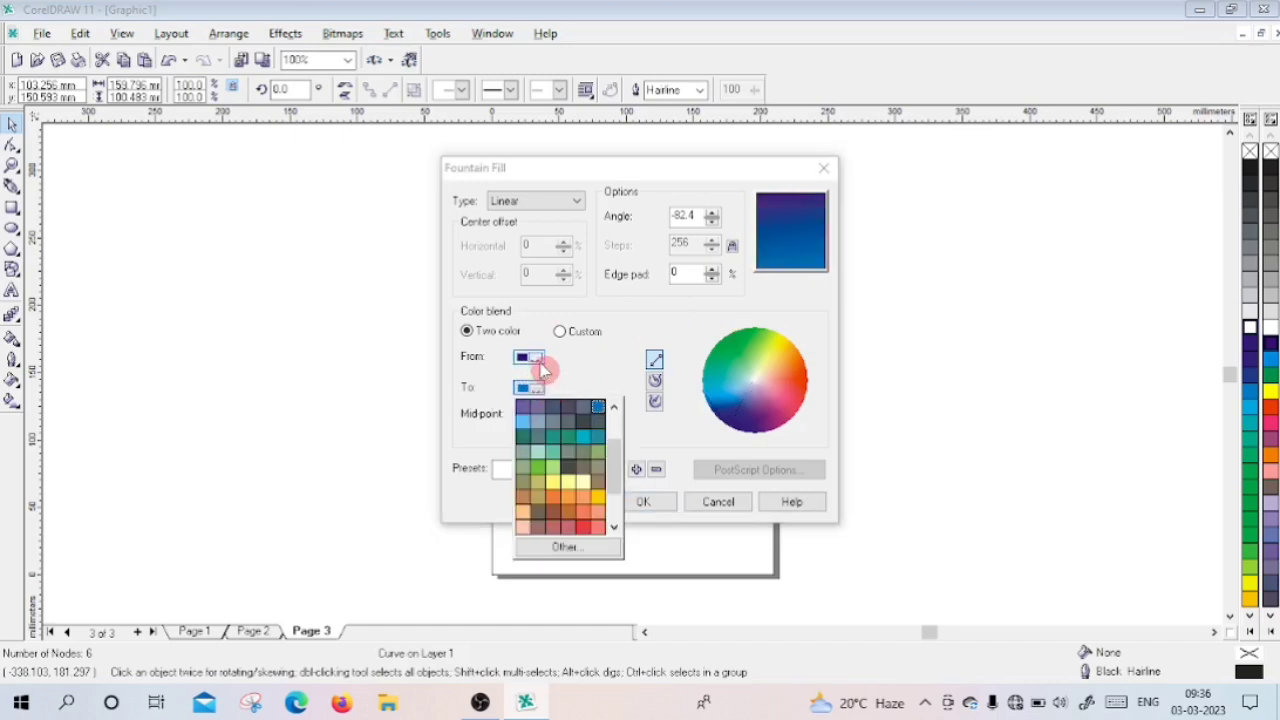
Step: Set the fountain fill to blend from medium blue to light blue and apply it to the lower shape
left_click(538, 360)
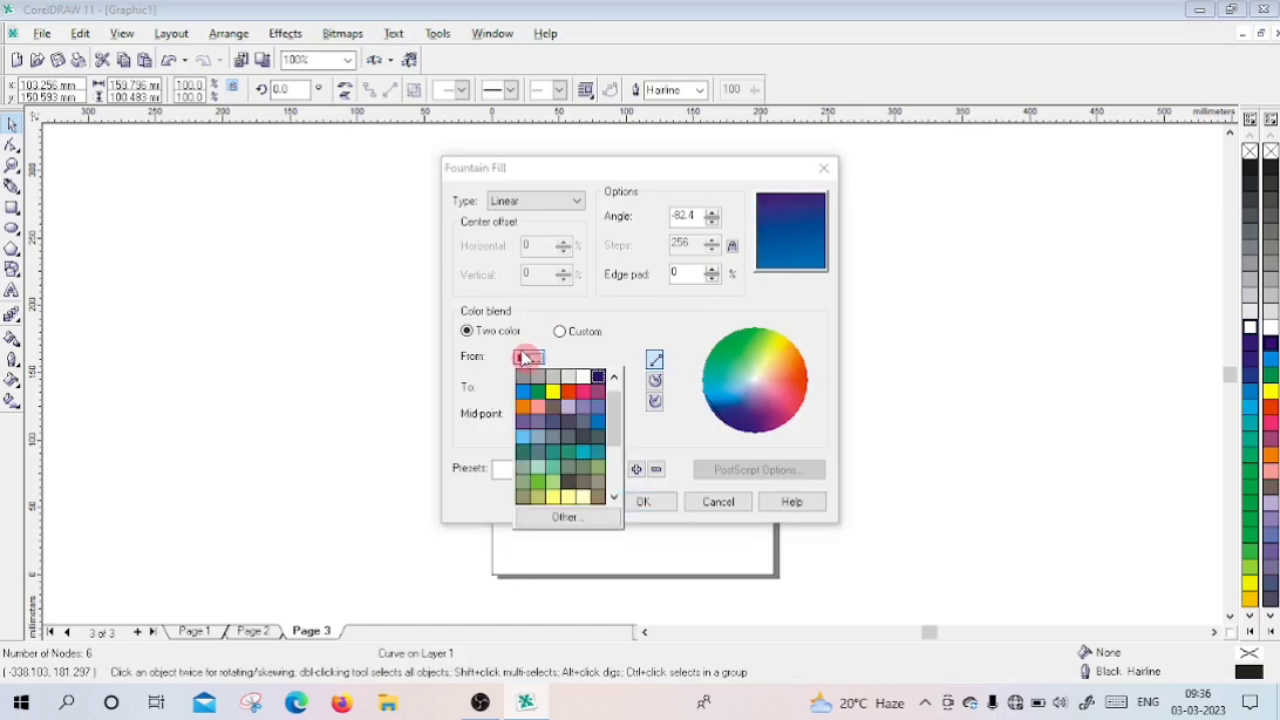
left_click(597, 427)
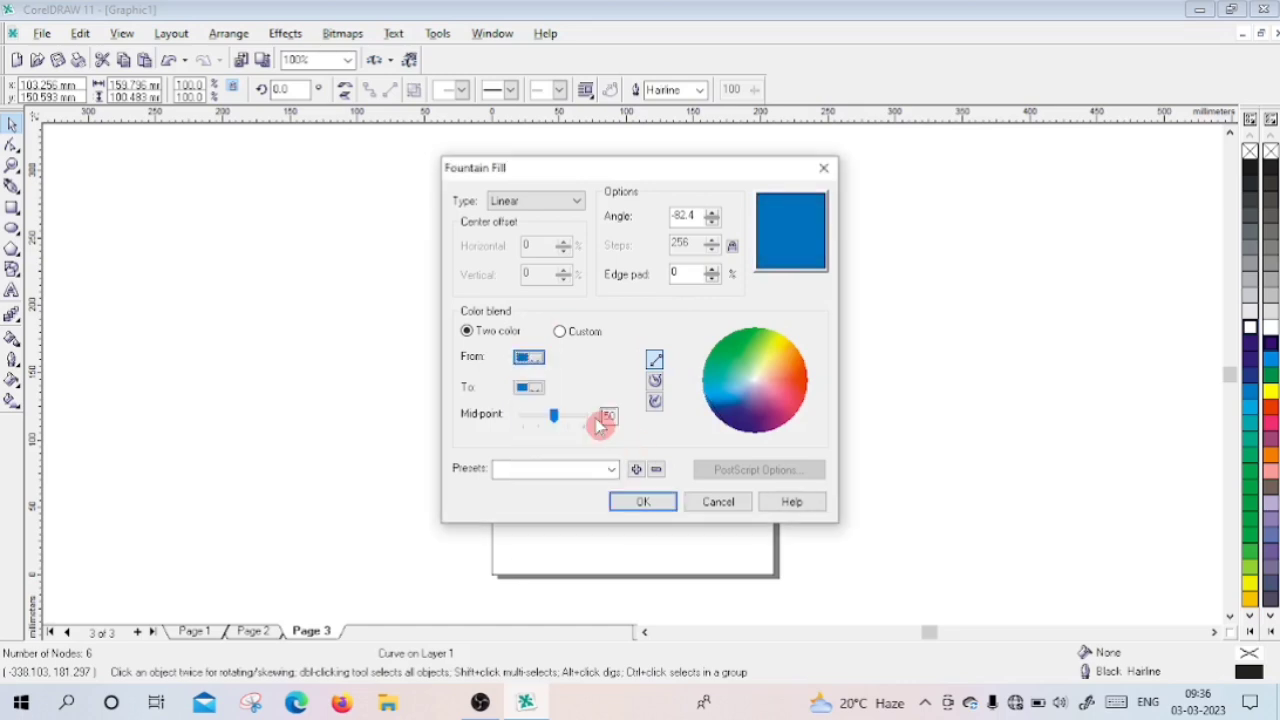
left_click(540, 391)
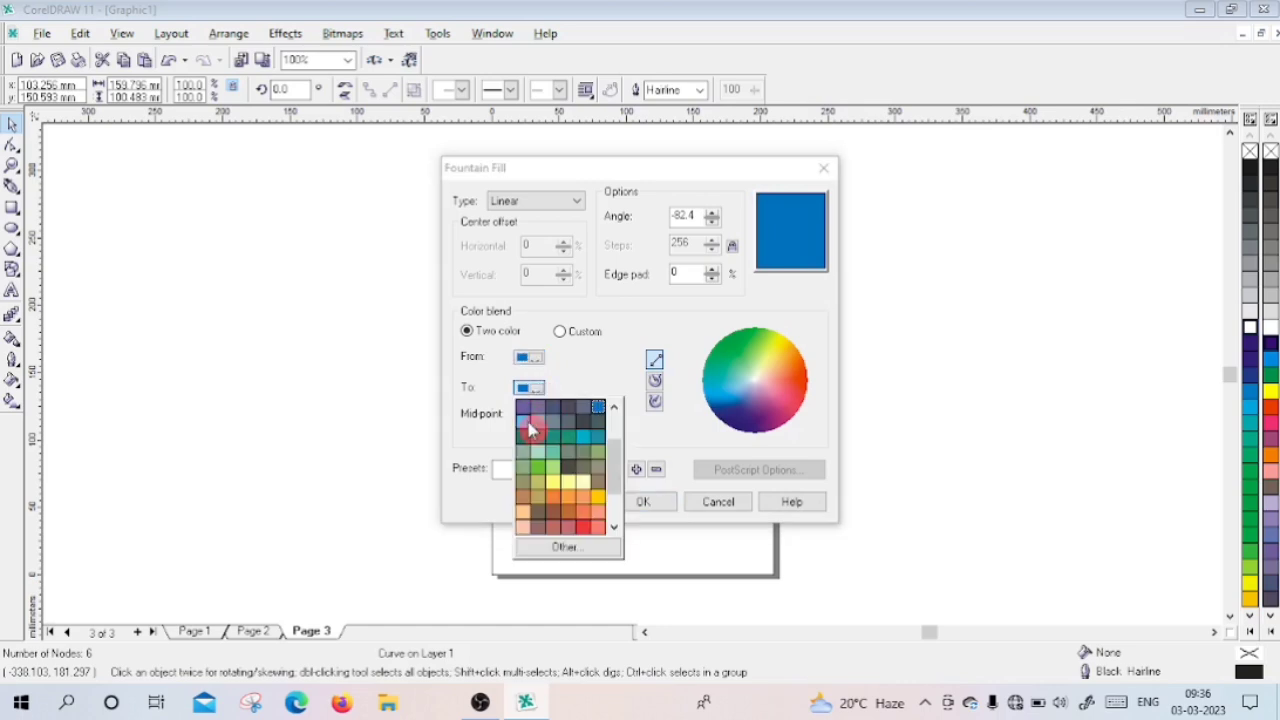
left_click(524, 424)
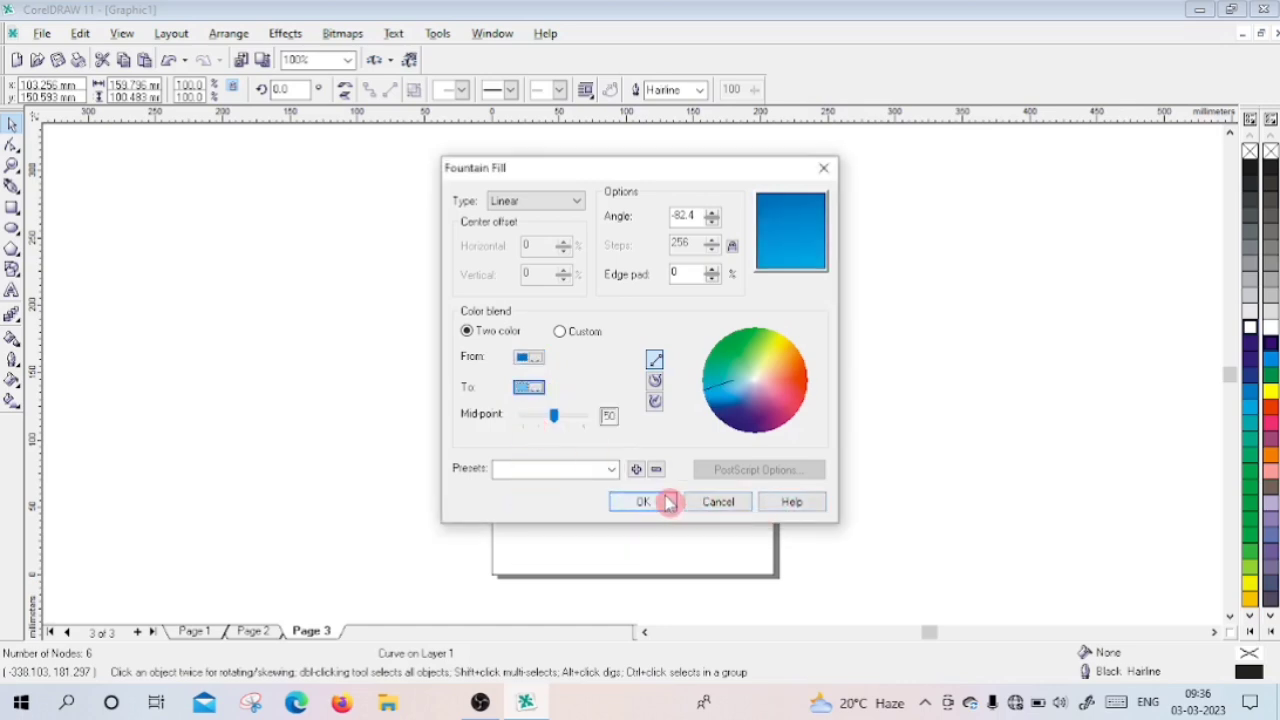
left_click(660, 501)
left_click(248, 461)
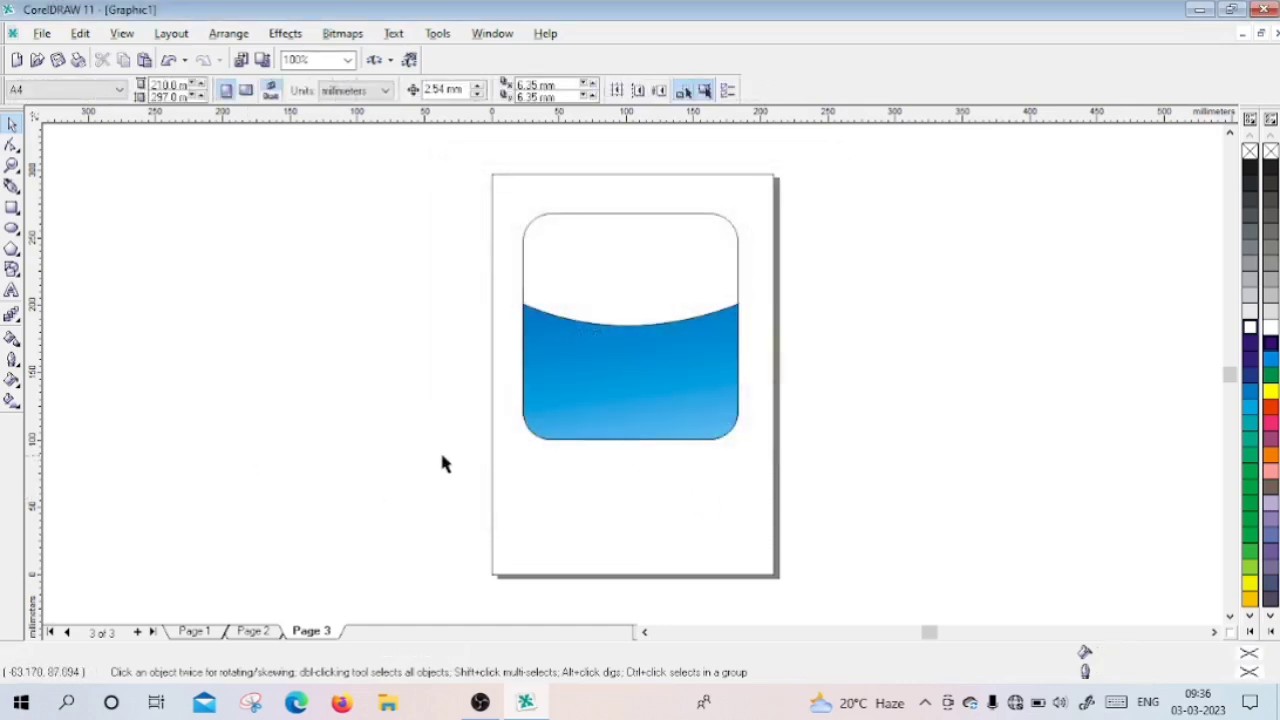
left_click(585, 401)
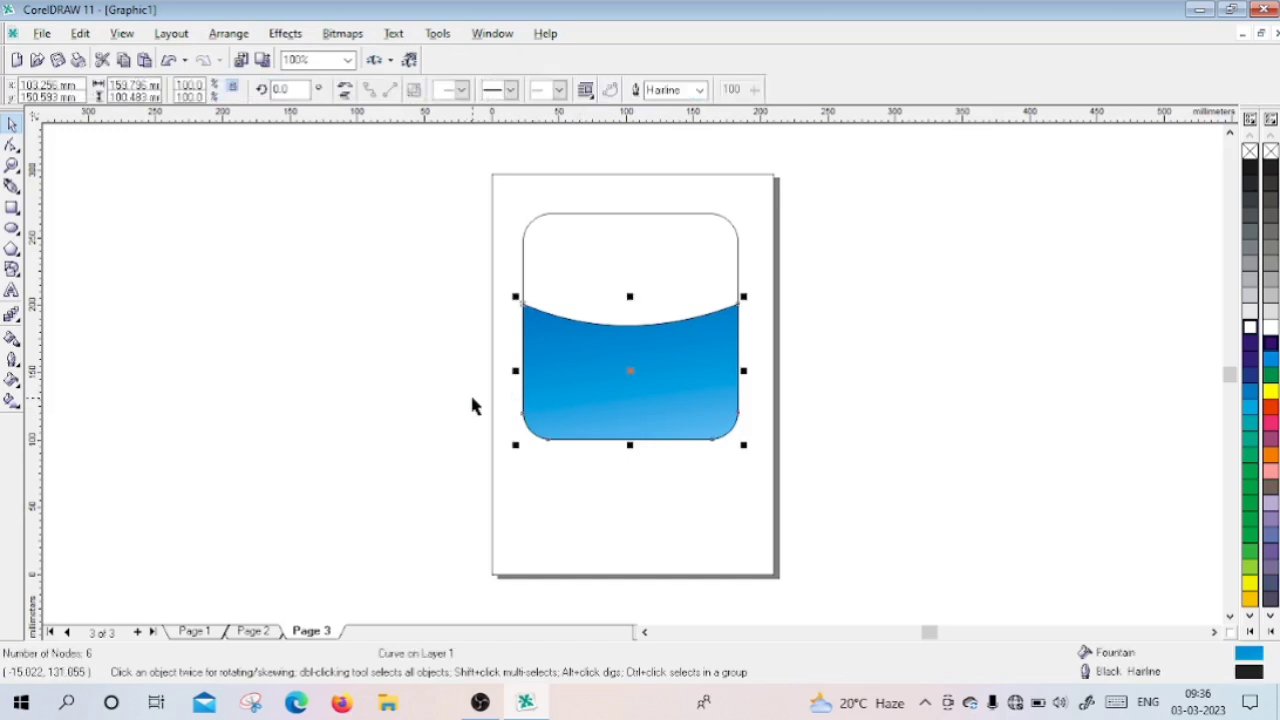
left_click(401, 450)
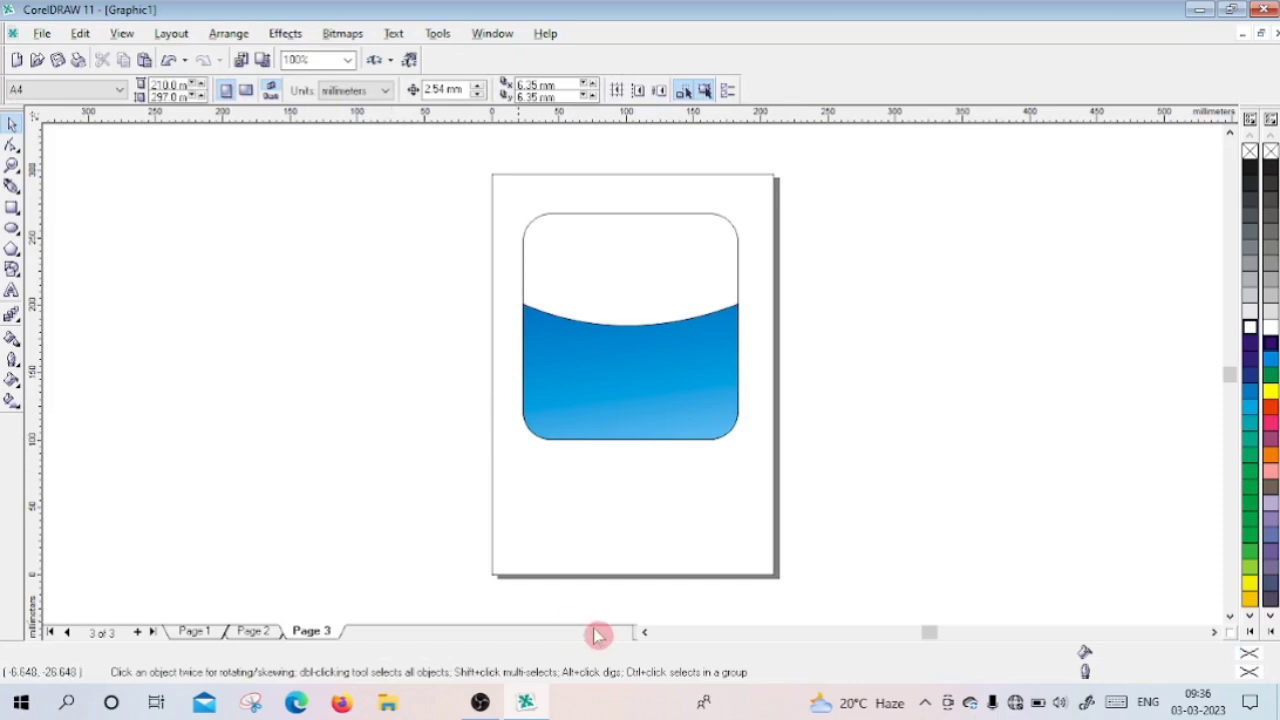
Step: Draw an open Pen path beside the page with a horizontal segment, a downward slope about 56 mm high, and a lower horizontal segment
left_click(12, 205)
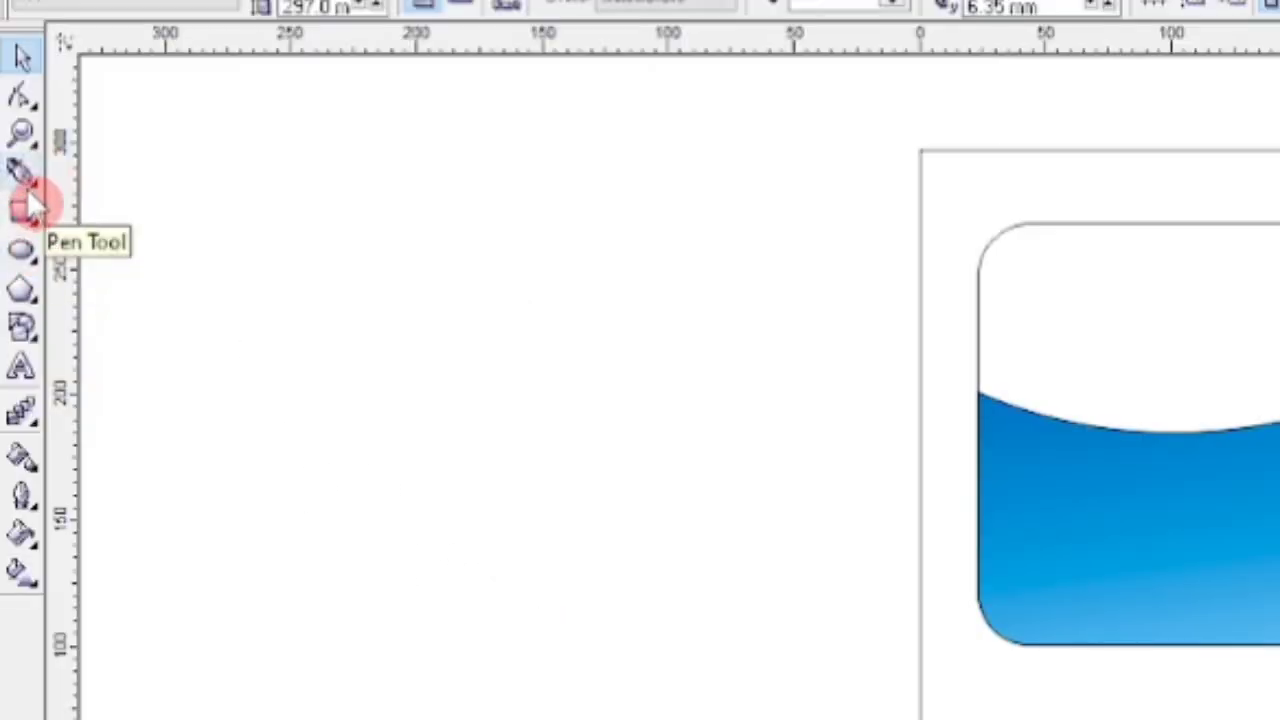
left_click(12, 188)
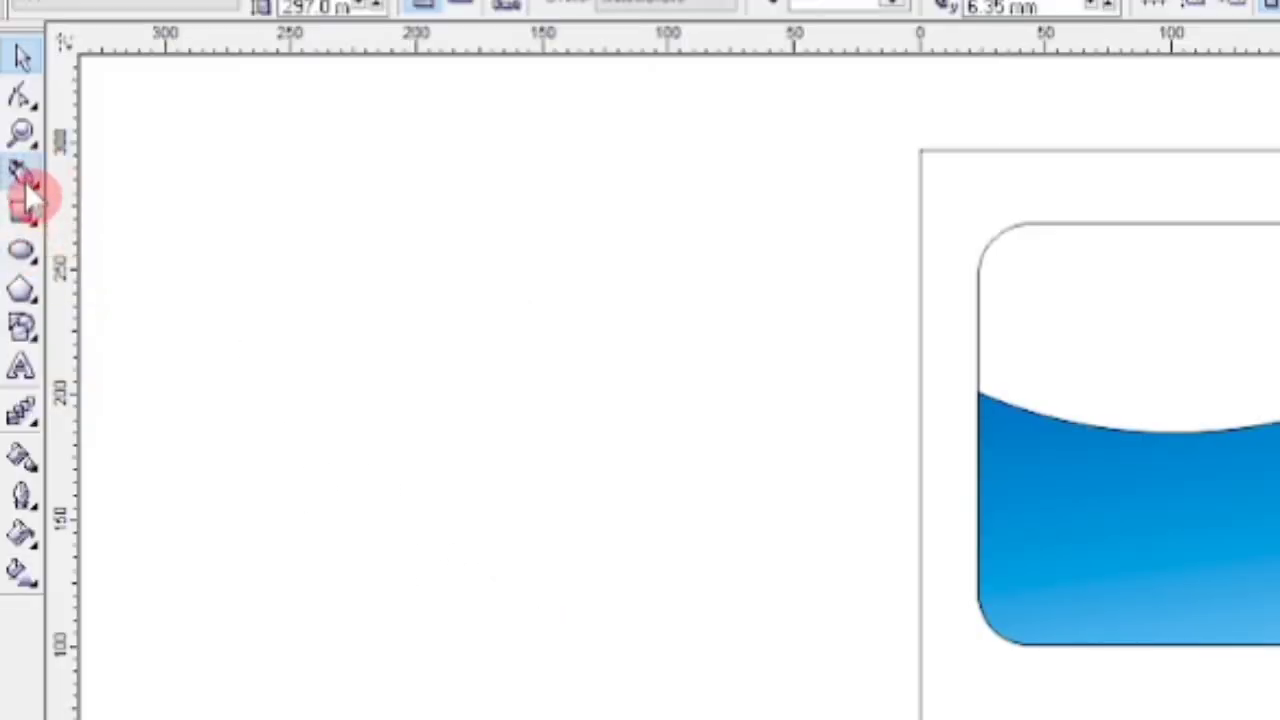
left_click(449, 404)
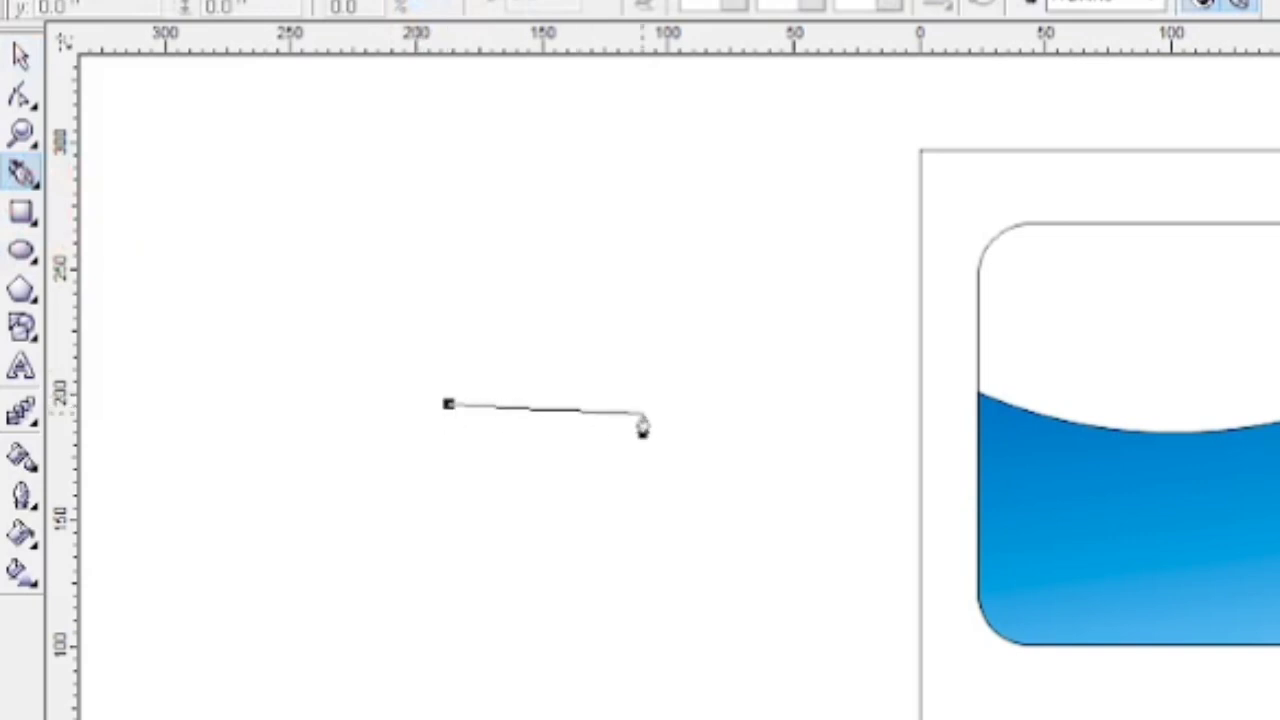
left_click(641, 405)
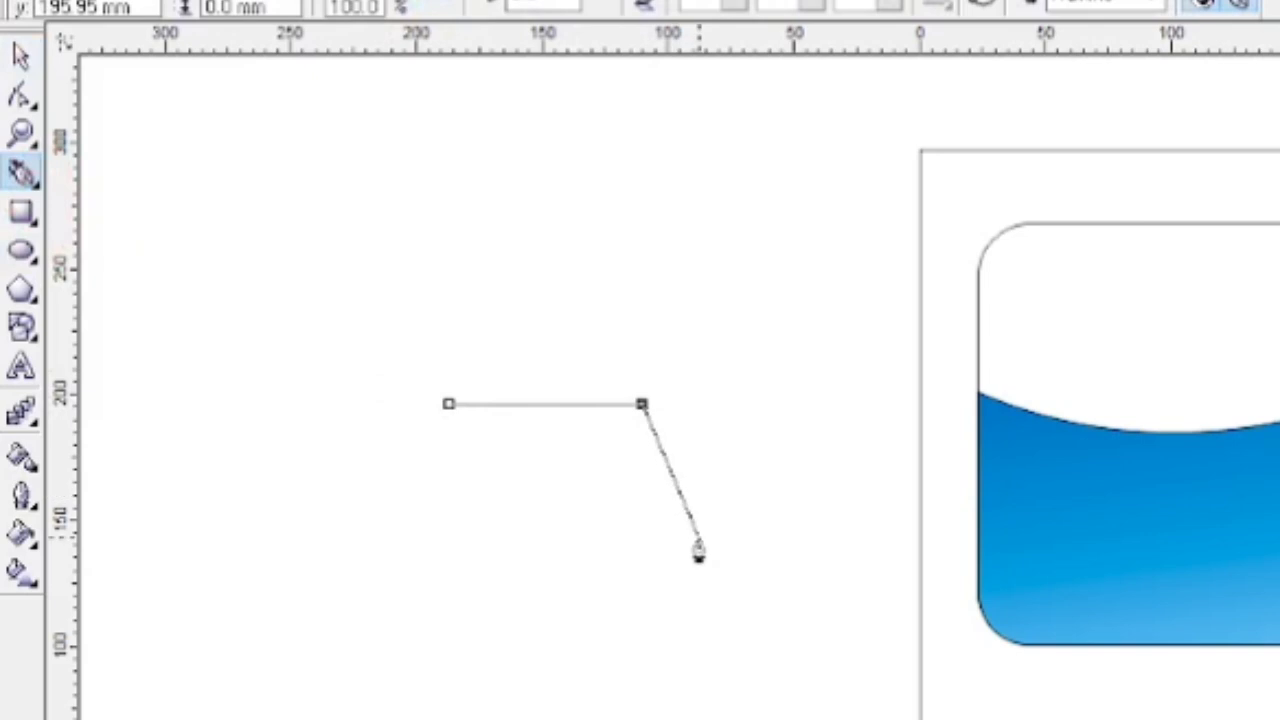
left_click(708, 544)
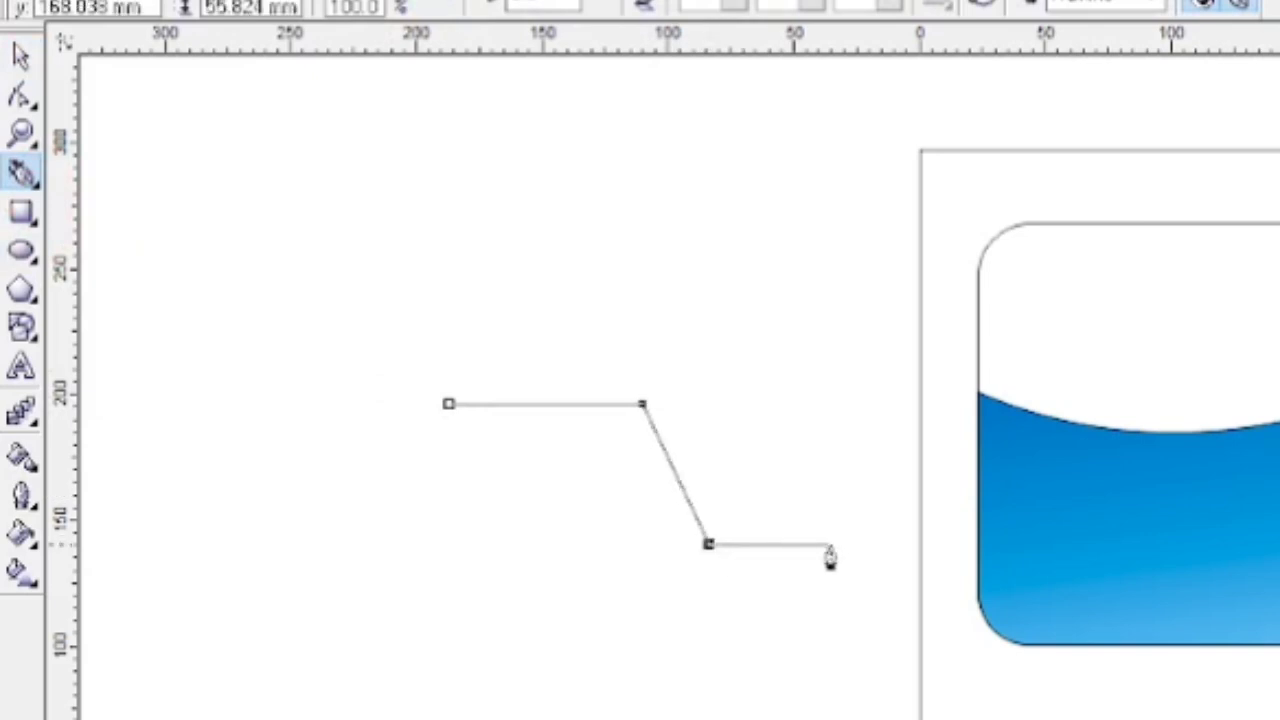
left_click(900, 545)
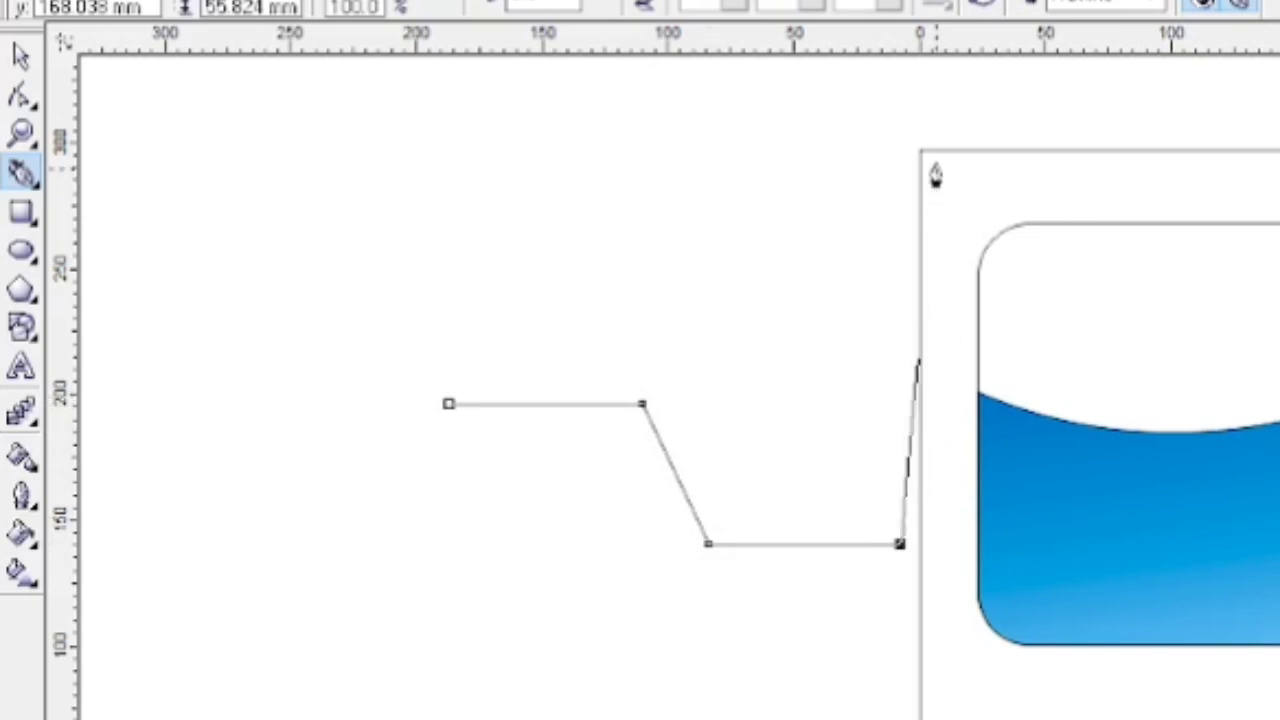
Step: Place a horizontal guideline level with the path's start and finish the path with a rising slanted segment ending at that height
left_click(934, 62)
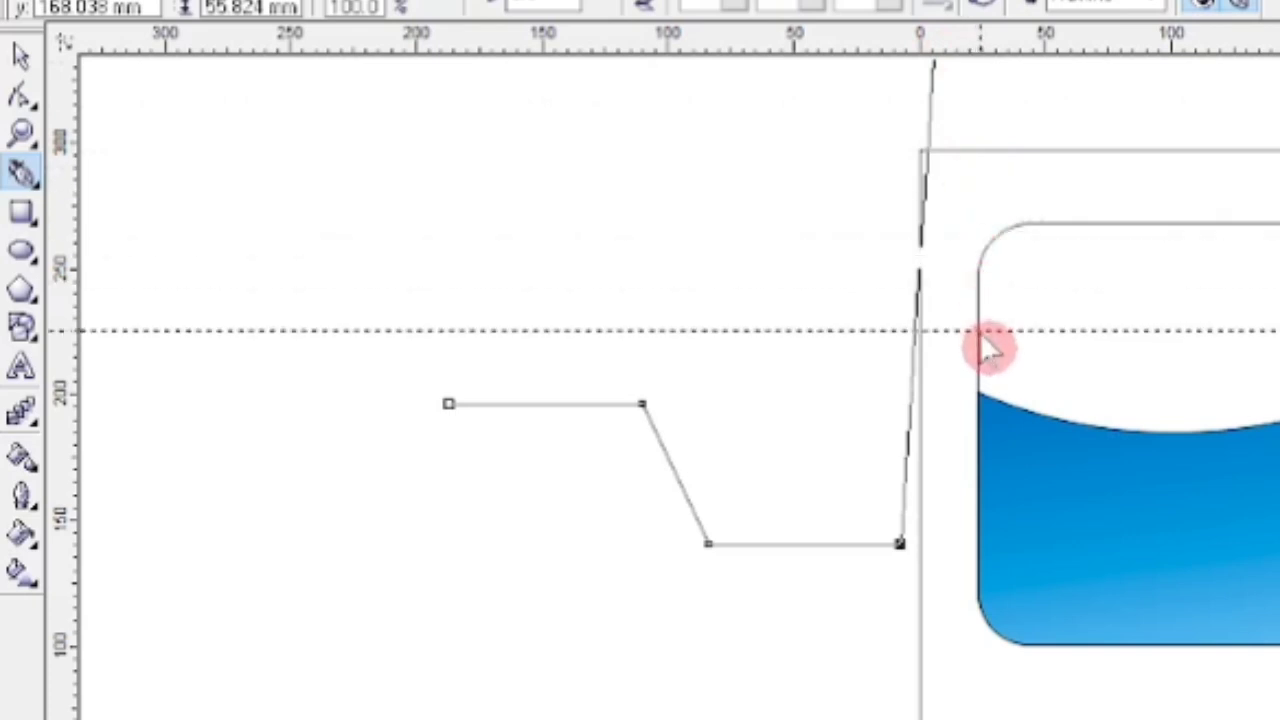
left_click_drag(987, 400, 987, 401)
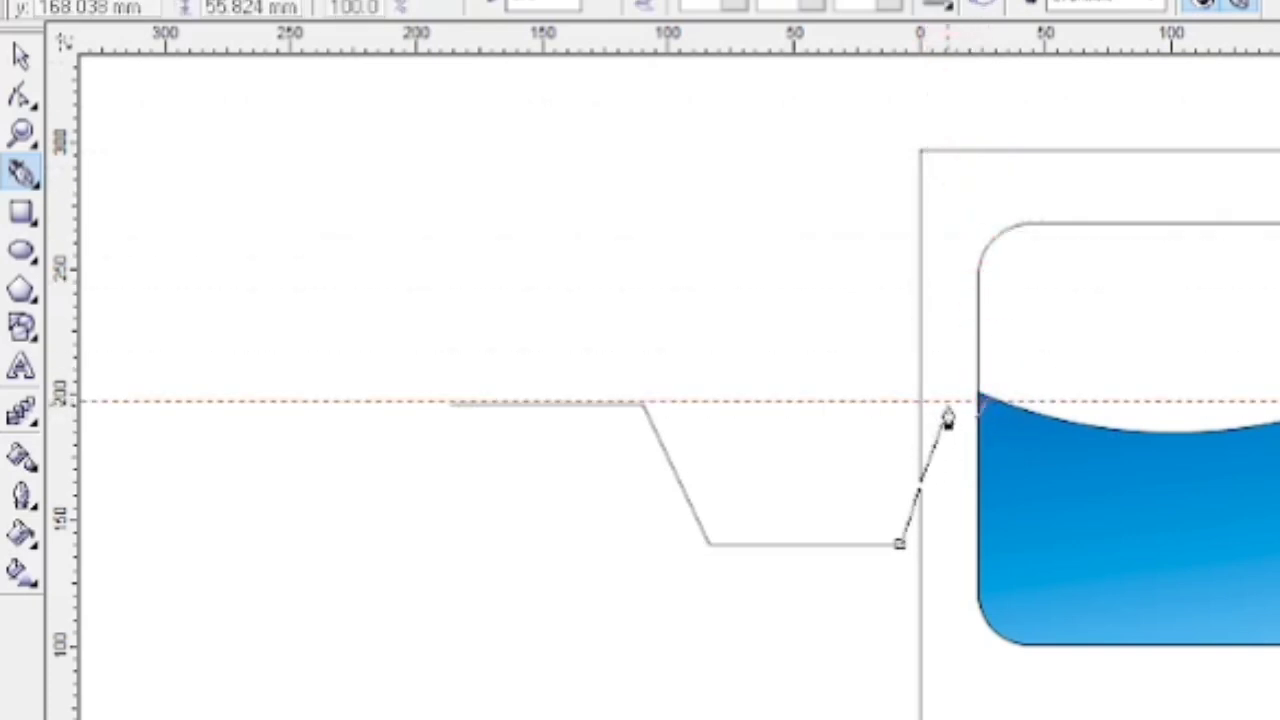
left_click(947, 412)
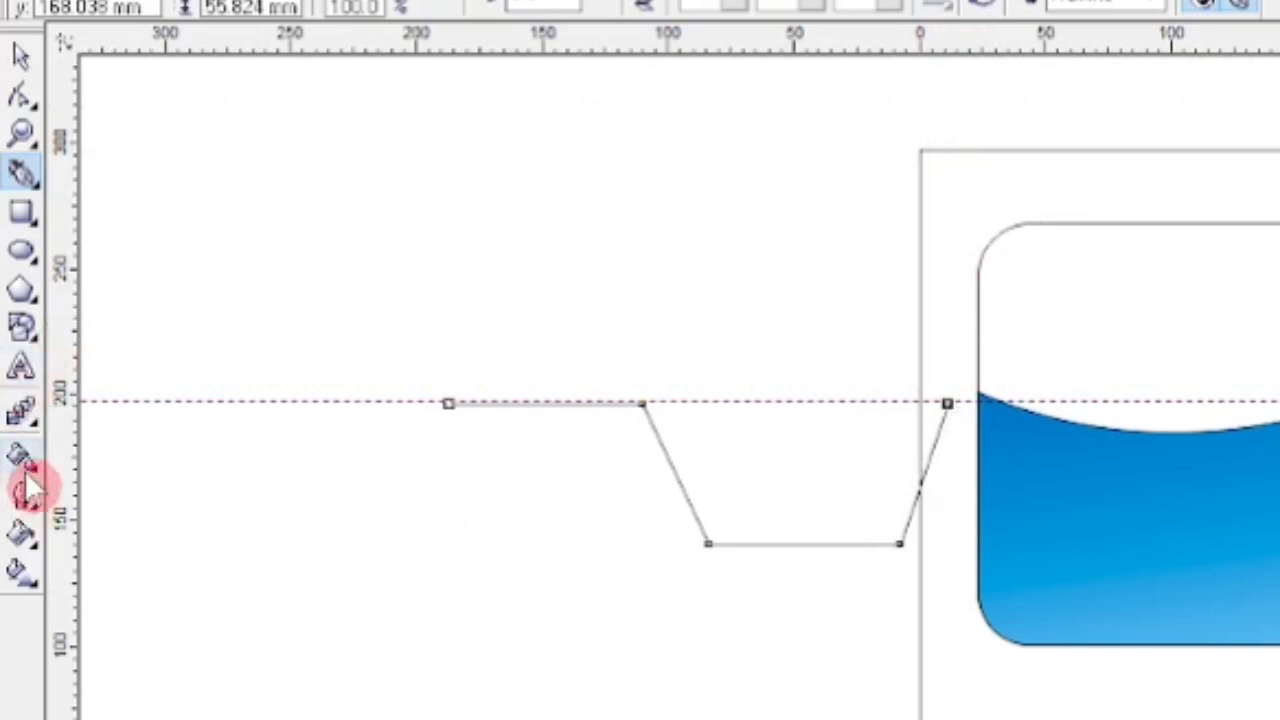
Step: Thicken the open path's outline to 8.467 mm
left_click(22, 515)
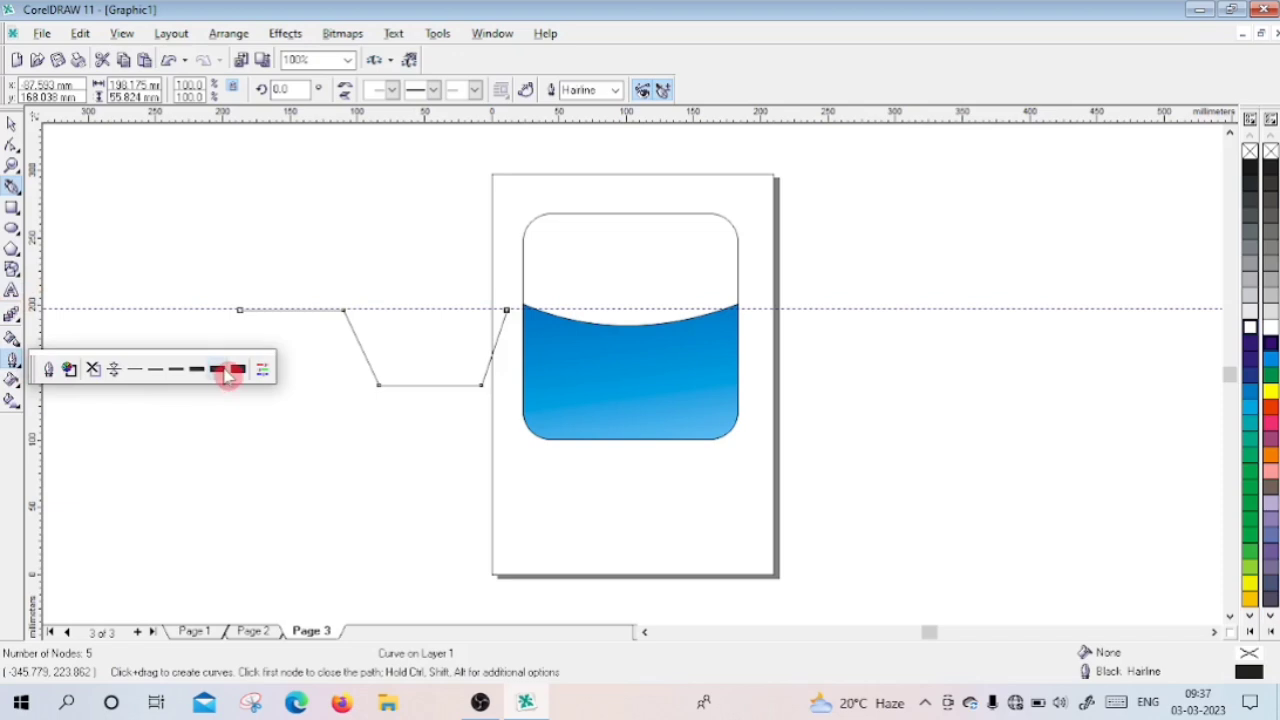
left_click(428, 517)
left_click(12, 339)
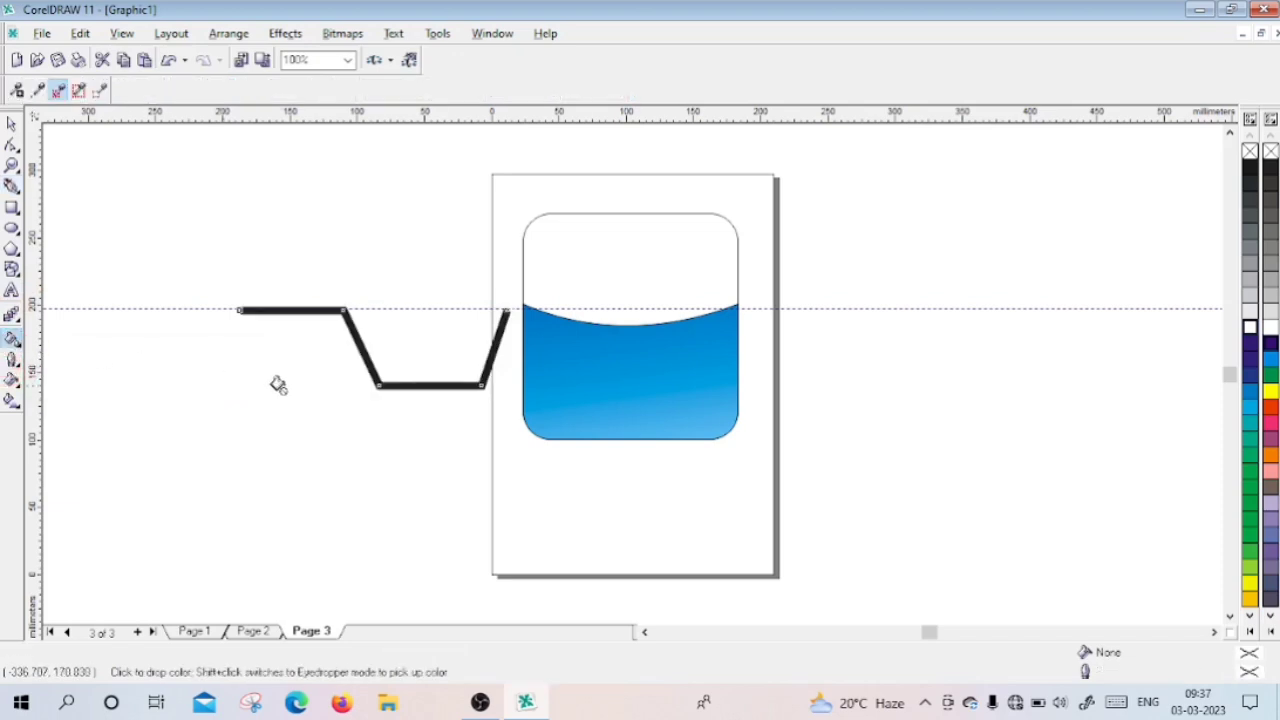
left_click(13, 362)
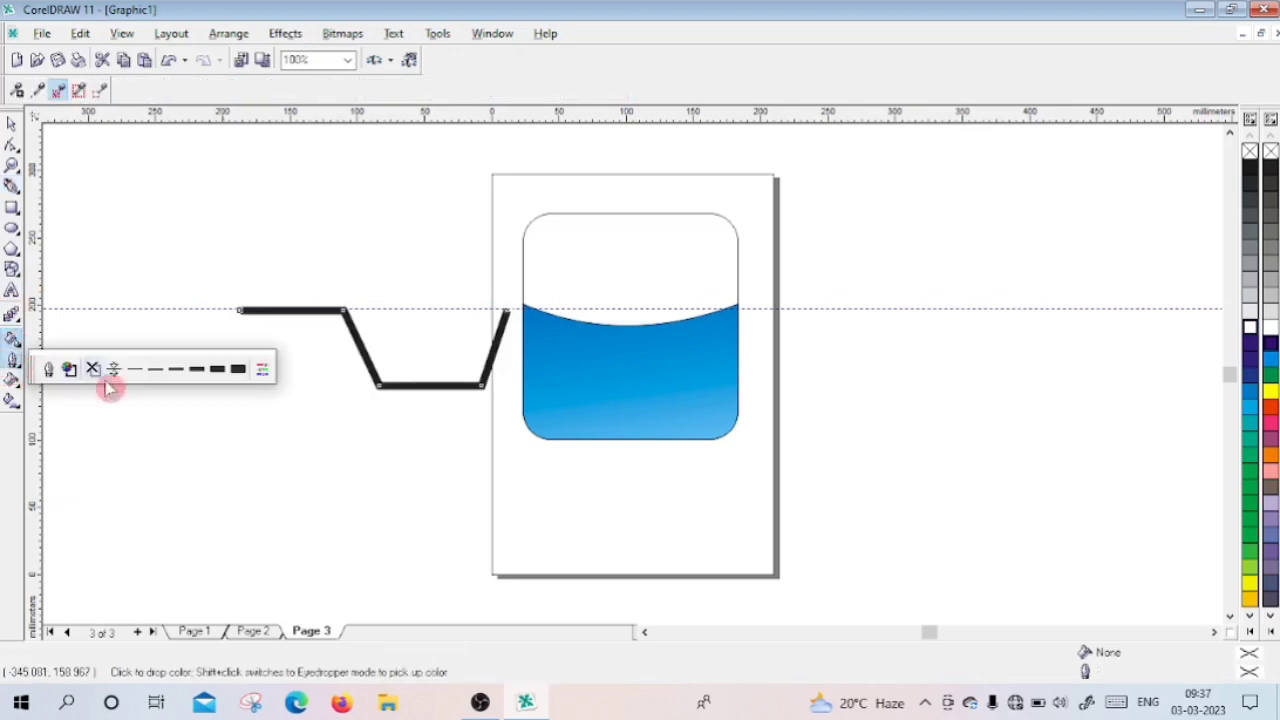
left_click(238, 371)
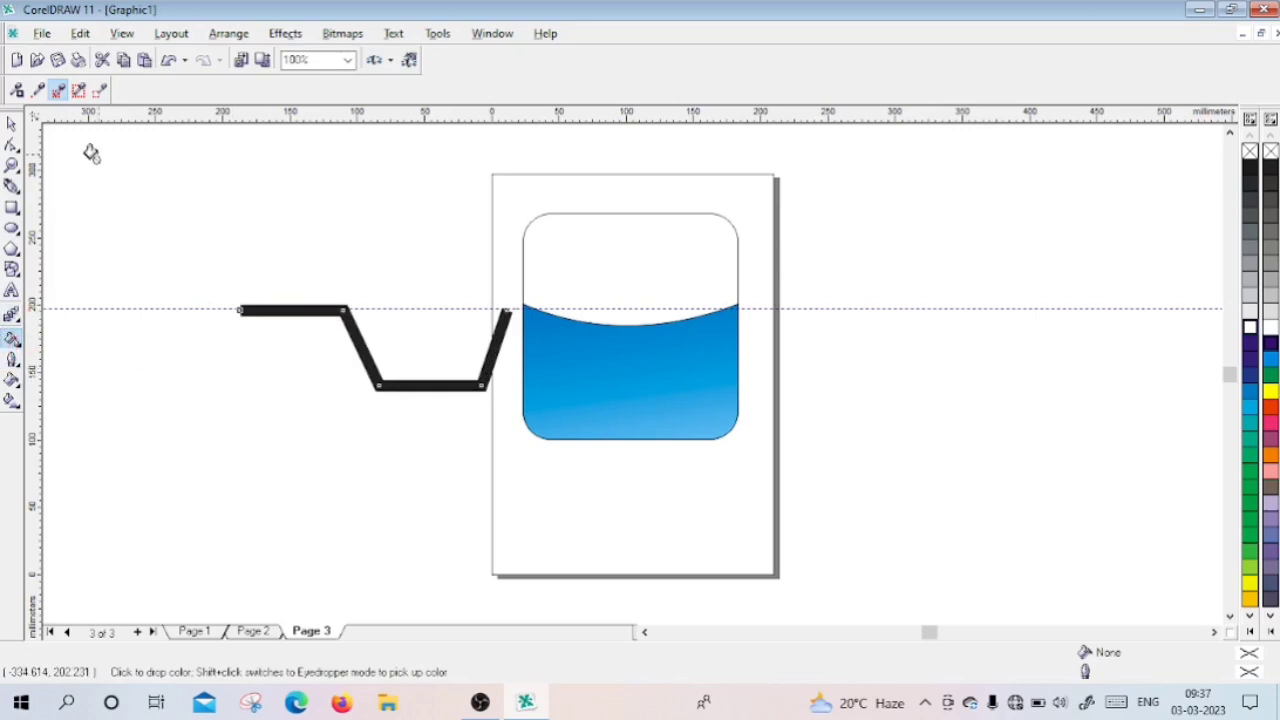
Step: Scale the thick path to 71.12% and move it into the blue lower section of the rounded square
left_click(10, 122)
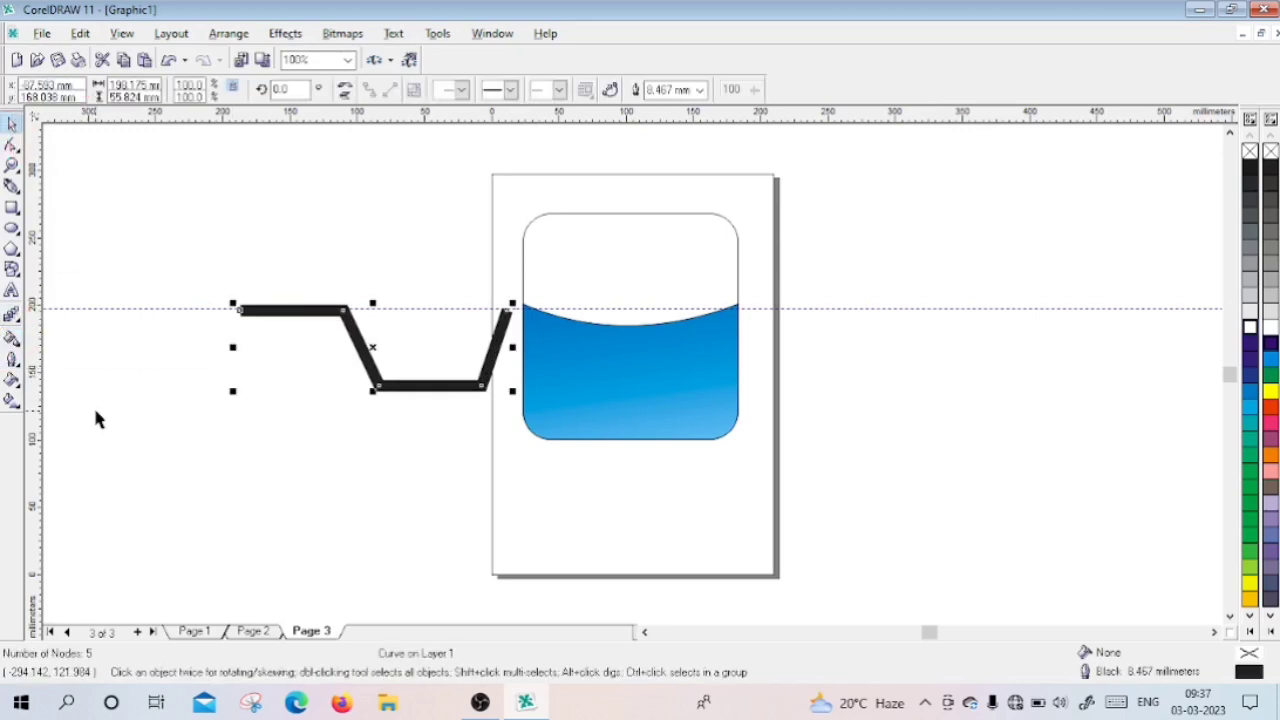
left_click_drag(514, 394, 441, 385)
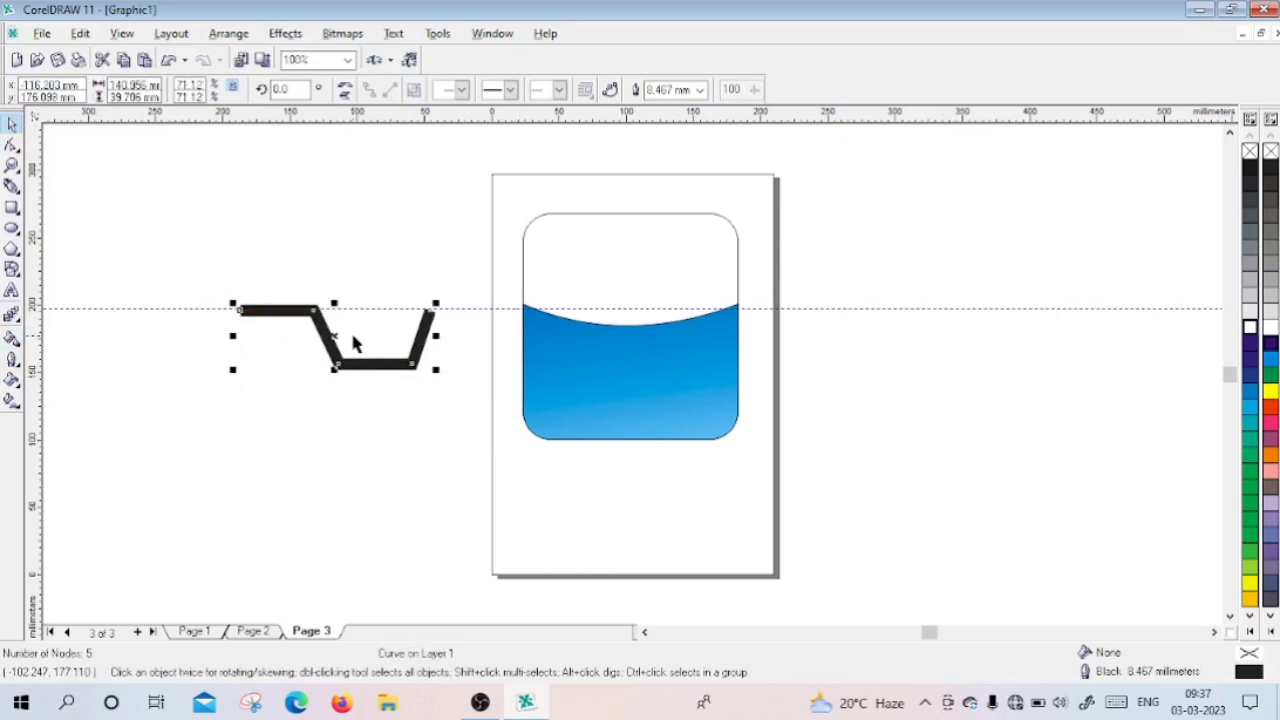
left_click_drag(338, 336, 631, 378)
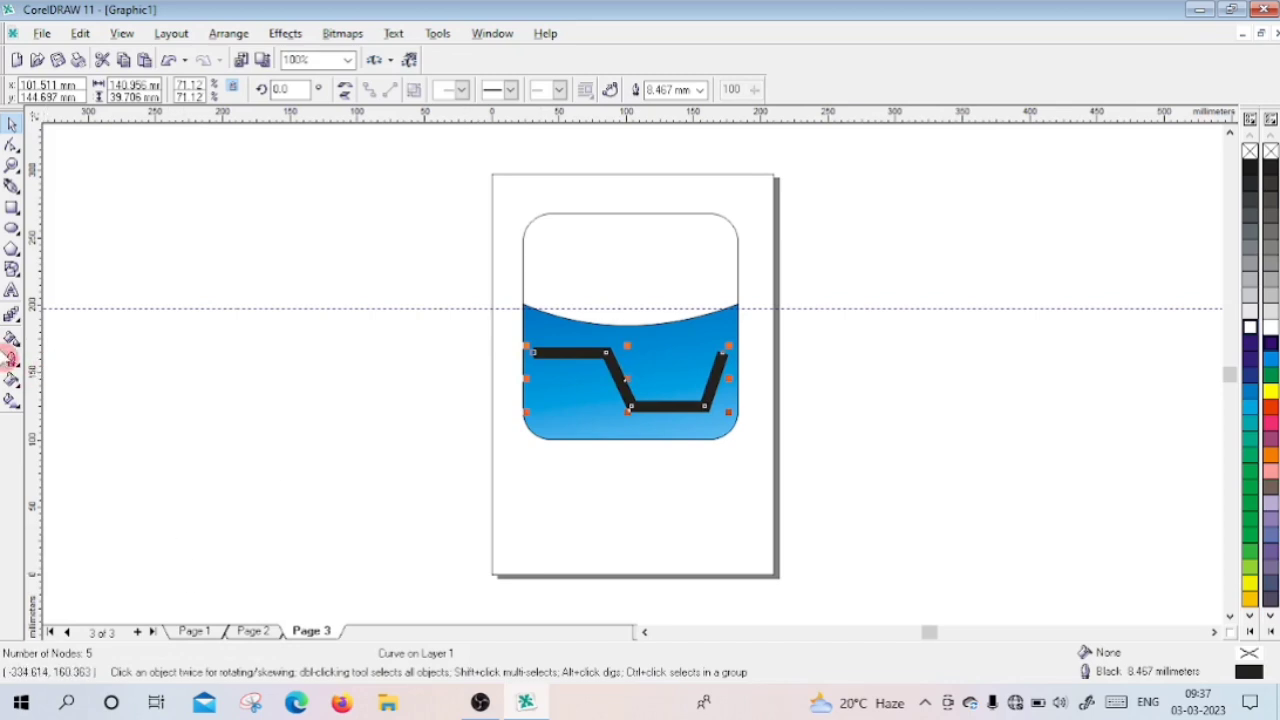
Step: Shorten the path's upper horizontal segment by moving its free end node inward to about x 53 mm
left_click(12, 144)
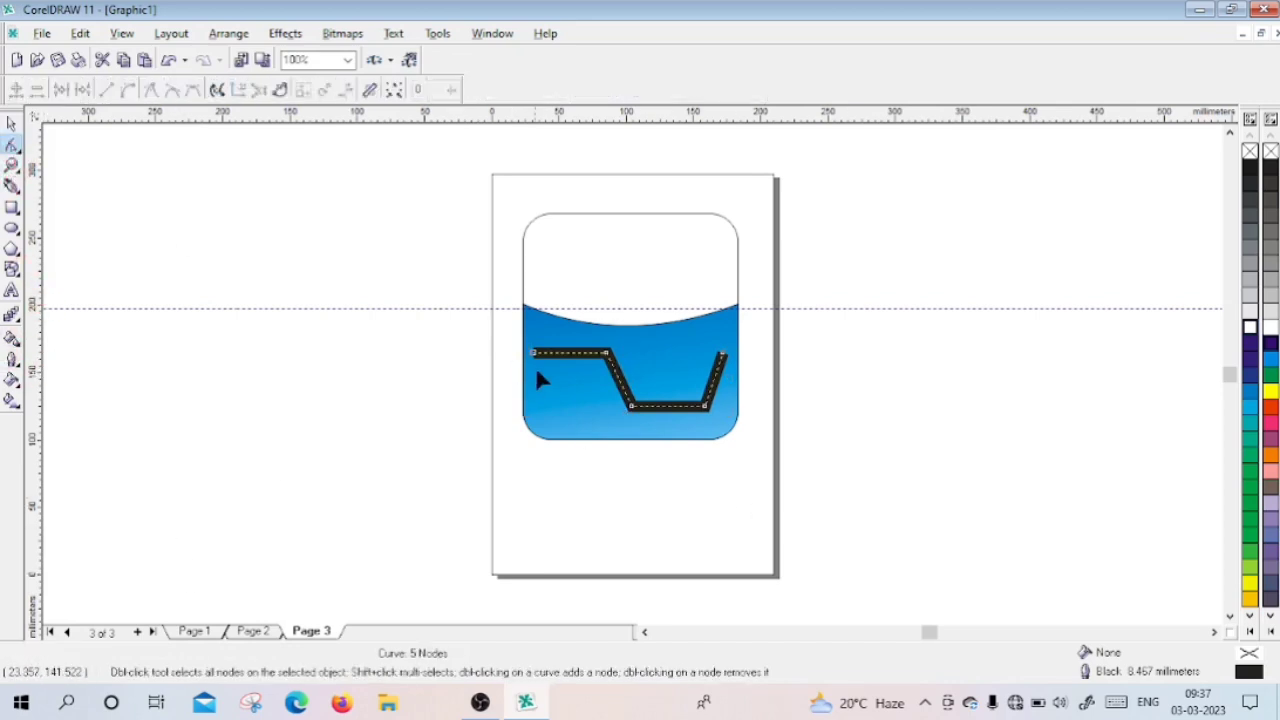
left_click_drag(532, 358, 563, 356)
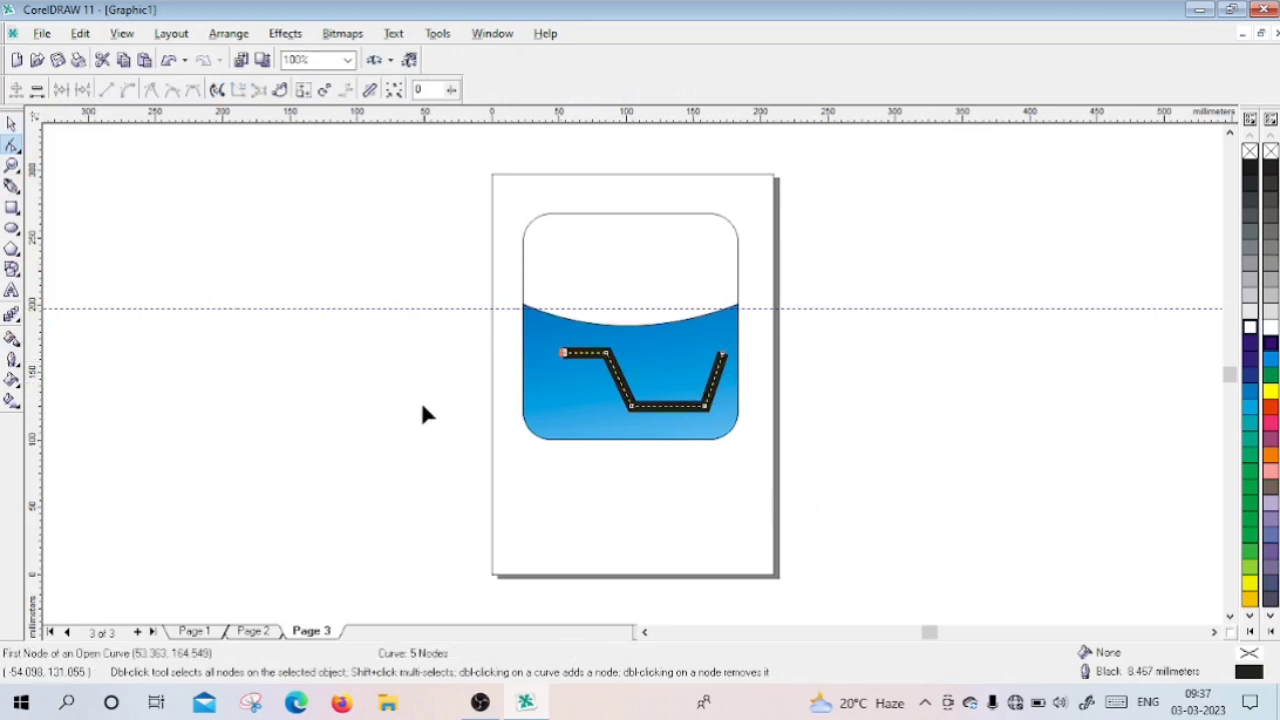
Step: Move the thick cart line to about x 96 mm, y 148 mm and colour its outline white
left_click(12, 122)
left_click_drag(648, 390, 618, 373)
left_click(334, 372)
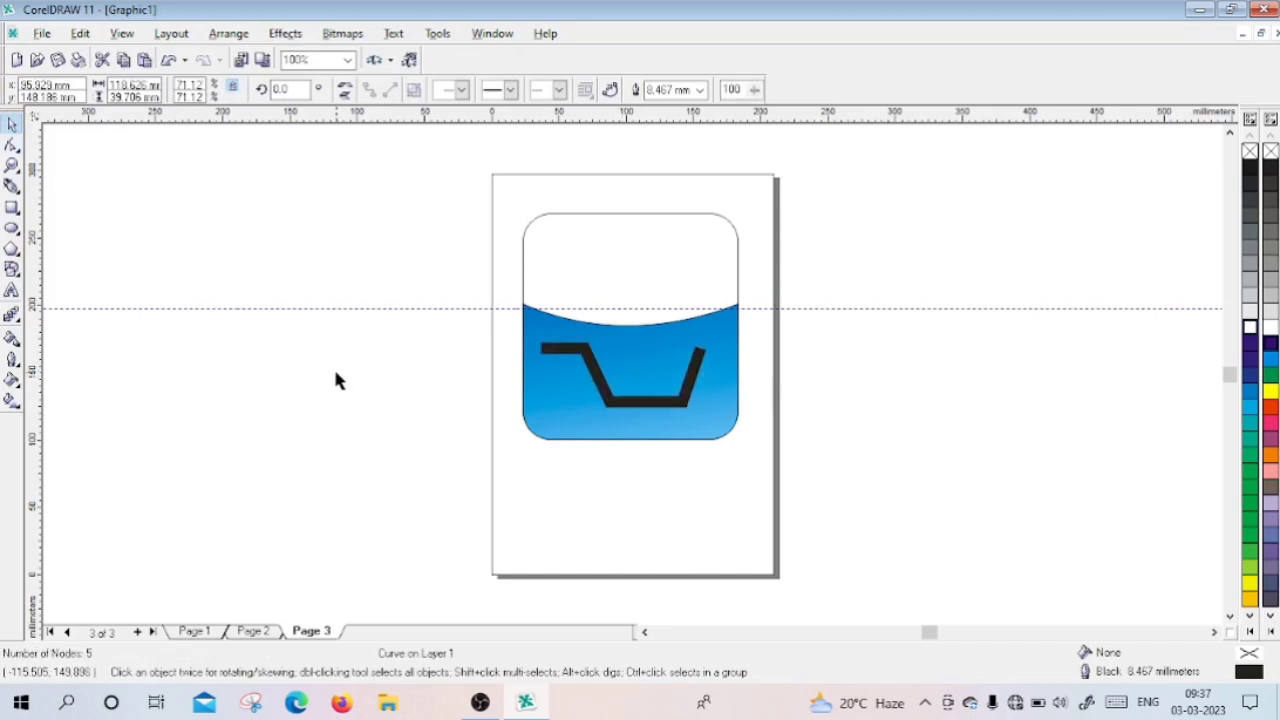
left_click(670, 408)
right_click(1252, 330)
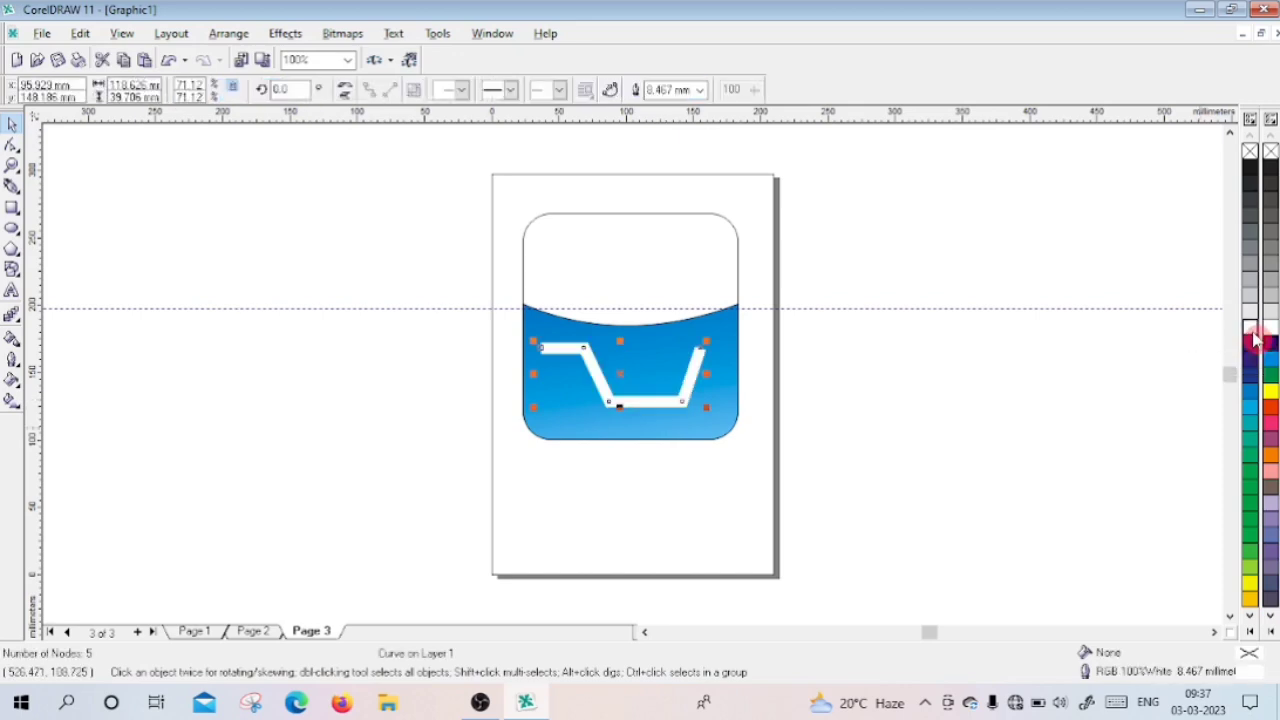
Step: Draw a small rectangle about 16 mm wide and 13 mm high in the empty area left of the page
left_click(12, 207)
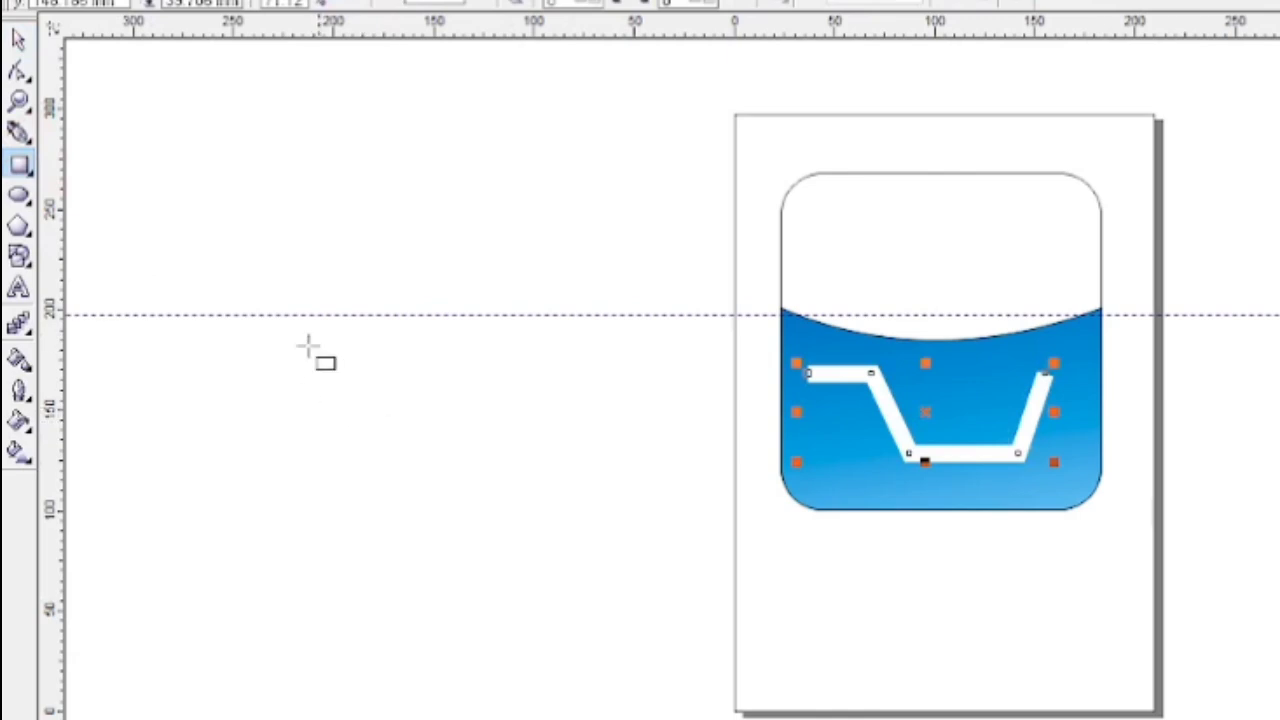
left_click_drag(247, 397, 286, 422)
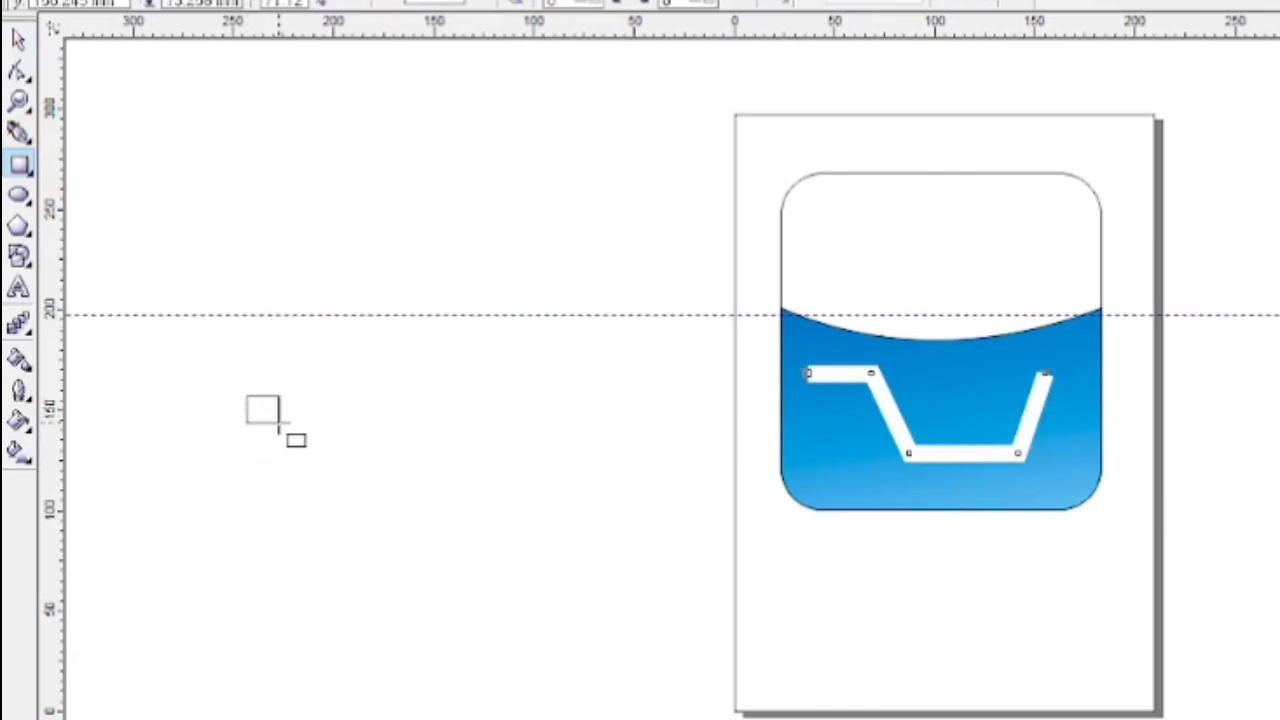
left_click_drag(279, 424, 279, 424)
left_click(19, 38)
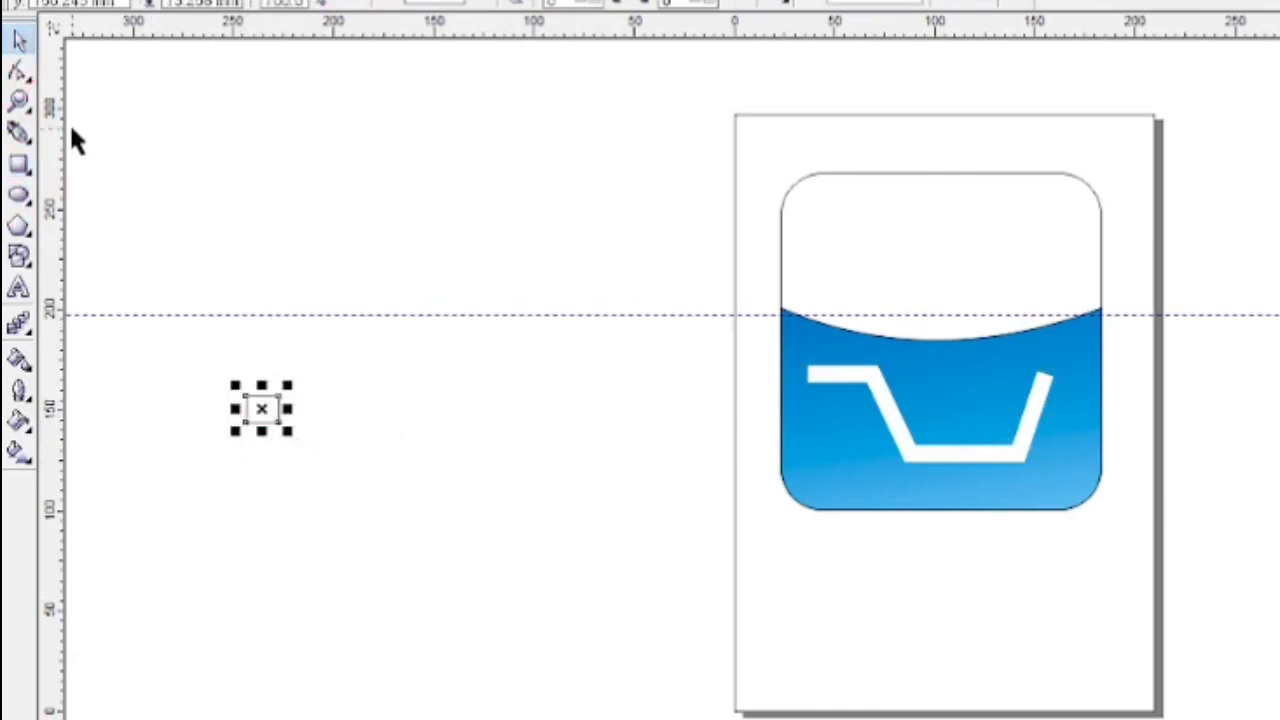
Step: Duplicate the small rectangle three times to the right to form an evenly spaced row of four
key("plus")
key("Right")
key("Right")
key("Right")
key("Right")
key("Right")
key("Right")
key("Right")
key("Right")
key("plus")
key("Right")
key("Right")
key("Right")
key("Right")
key("Right")
key("Right")
key("Right")
key("Right")
key("Right")
key("Right")
key("Right")
key("Right")
key("Right")
key("Right")
key("Right")
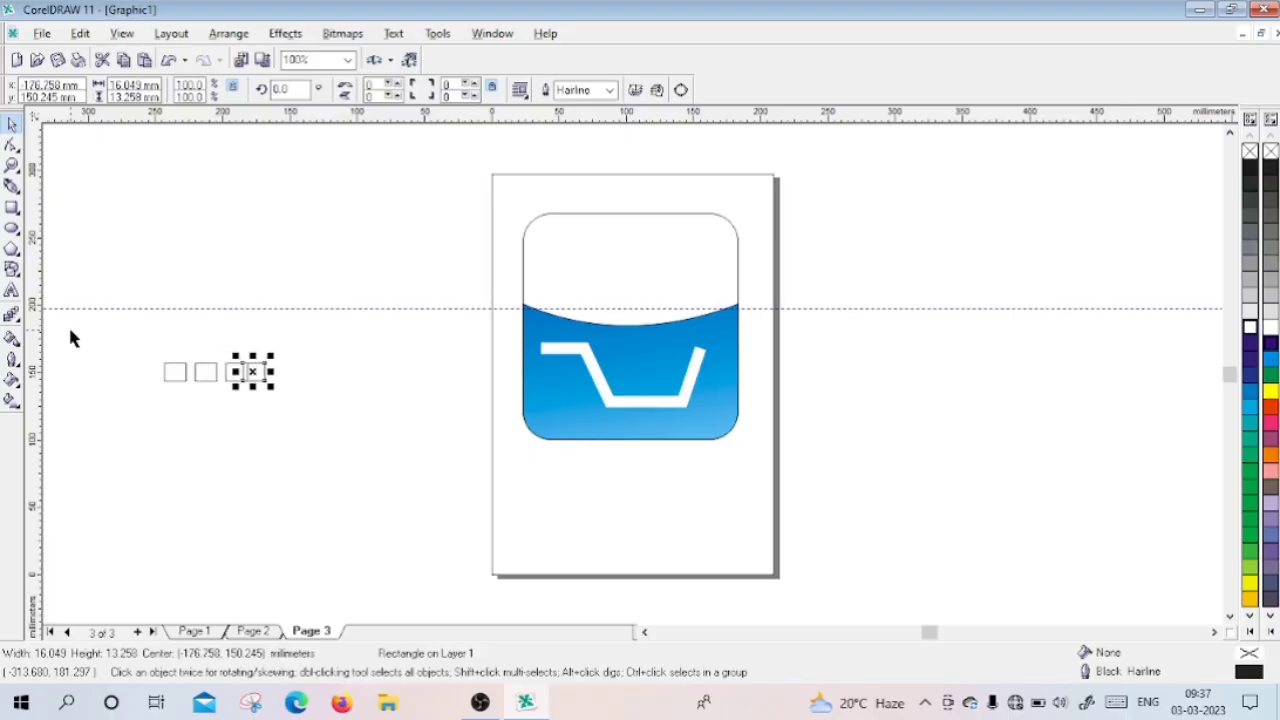
key("Right")
key("Right")
key("Right")
key("Right")
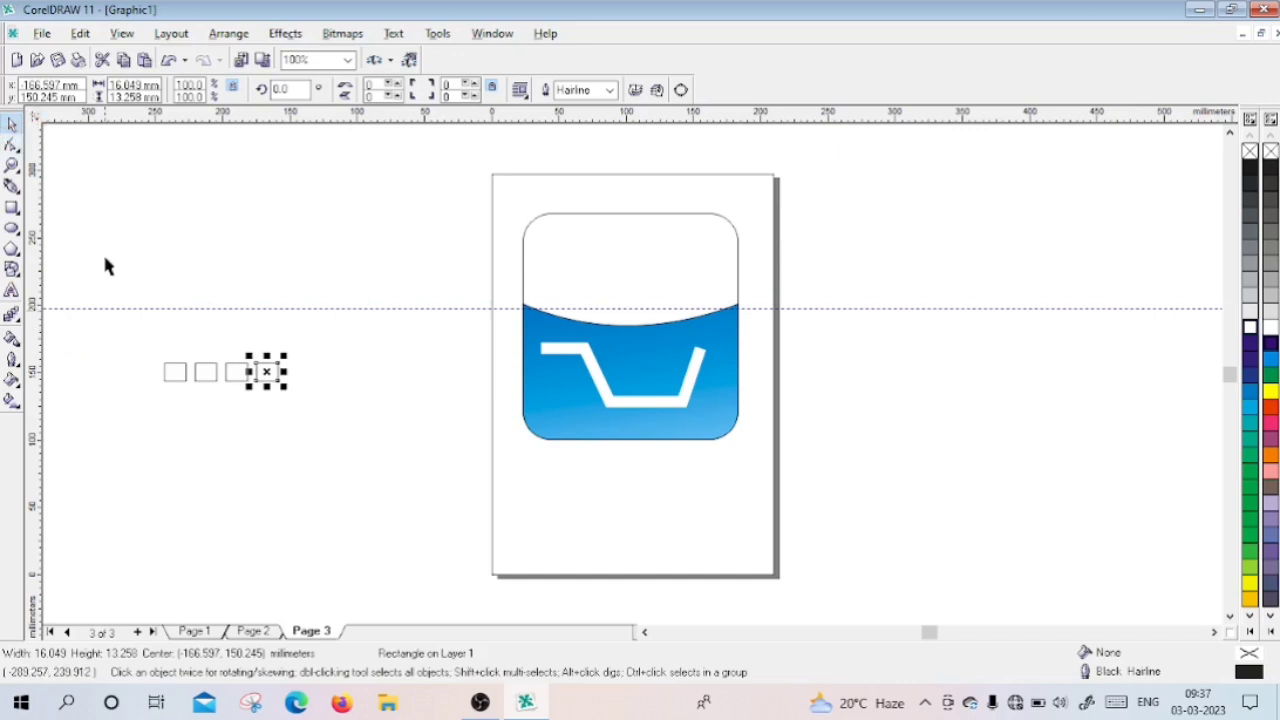
Step: Duplicate the row of four rectangles and place the copy below it as a second row
left_click(260, 395)
left_click_drag(149, 333, 285, 400)
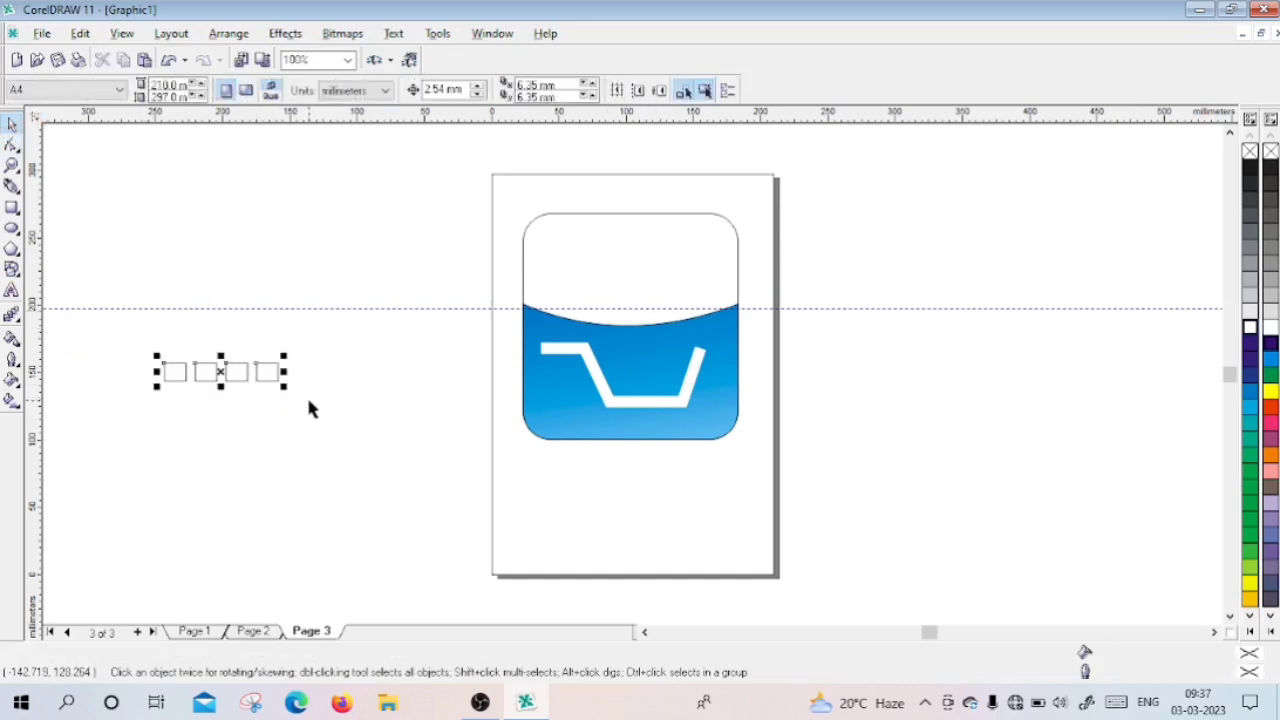
key("KP_Add")
key("Down")
key("Down")
key("Down")
key("Down")
key("Down")
key("Down")
key("Down")
key("Down")
key("Down")
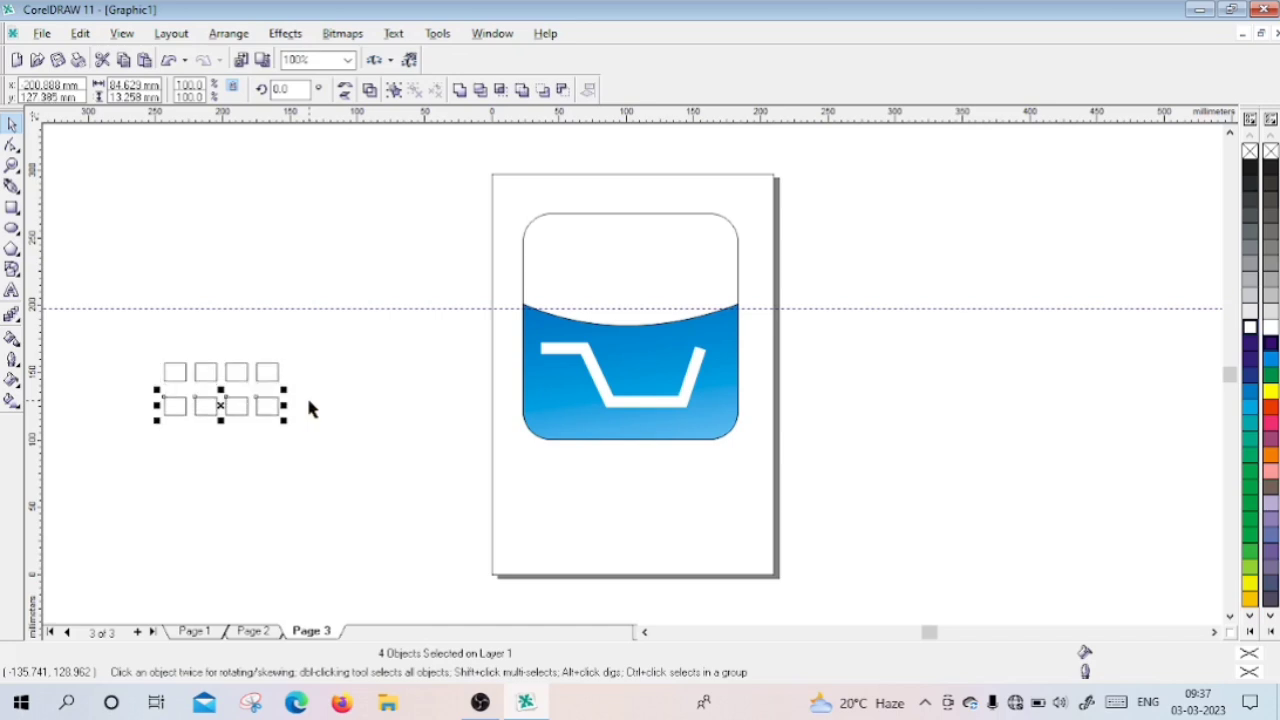
key("Up")
Step: Duplicate the second row of rectangles and place the copy beneath it as a third row
key("KP_Add")
key("Down")
key("Down")
key("Down")
key("Down")
key("Down")
key("Down")
key("Down")
key("Down")
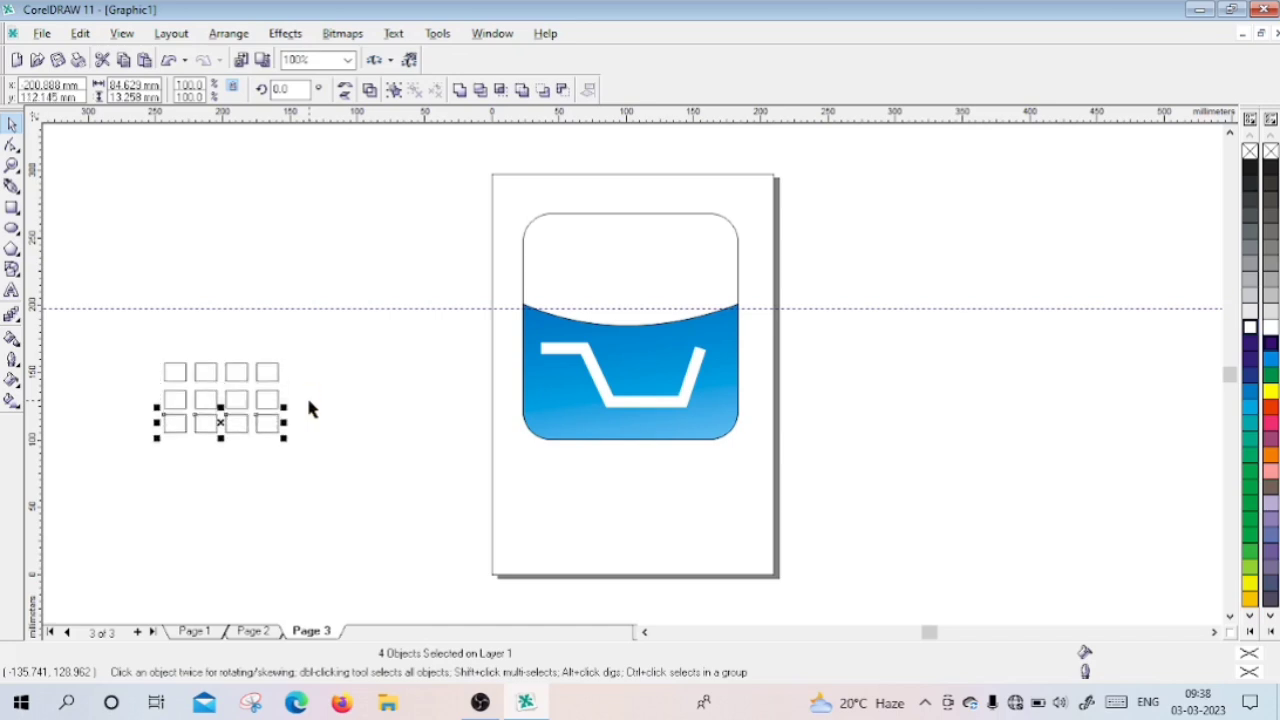
Step: Move the twelve-rectangle grid into the cart's basket and scale it down to about 50 × 32 mm
left_click_drag(106, 343, 291, 477)
left_click_drag(220, 397, 644, 368)
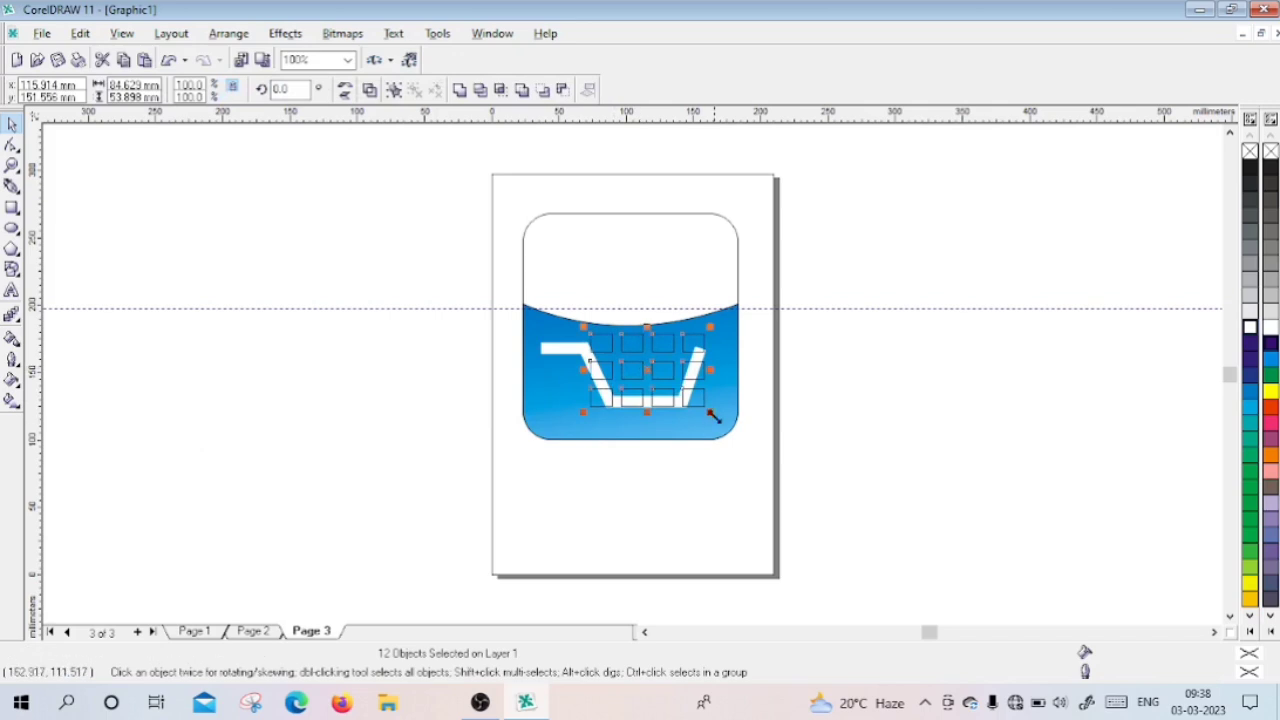
left_click_drag(709, 414, 655, 367)
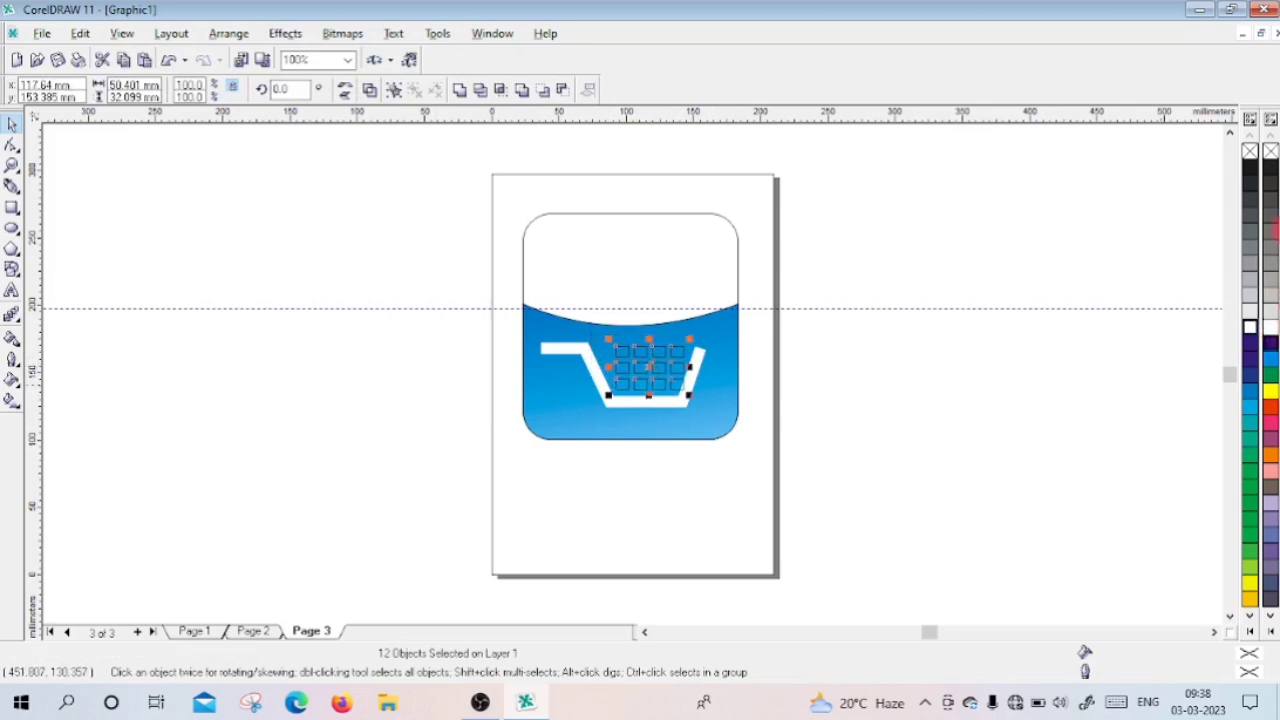
Step: Fill the twelve grid rectangles with white and remove their outlines
left_click(1250, 328)
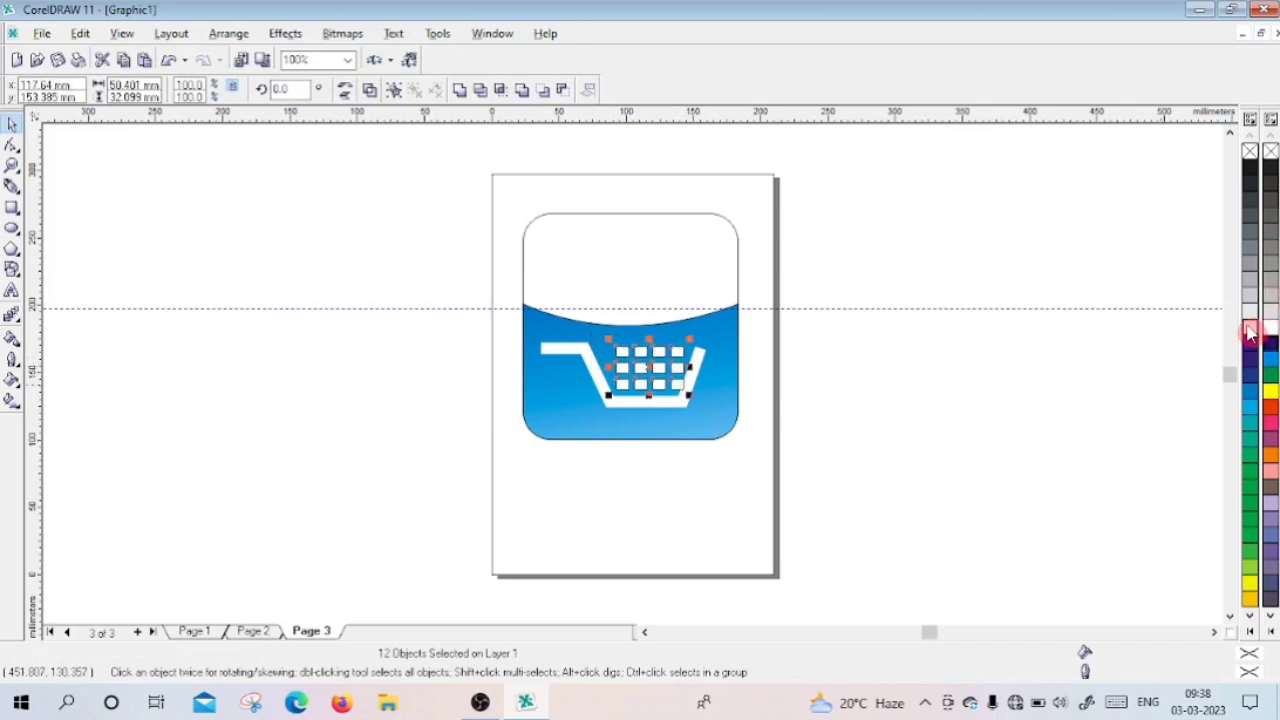
right_click(1250, 152)
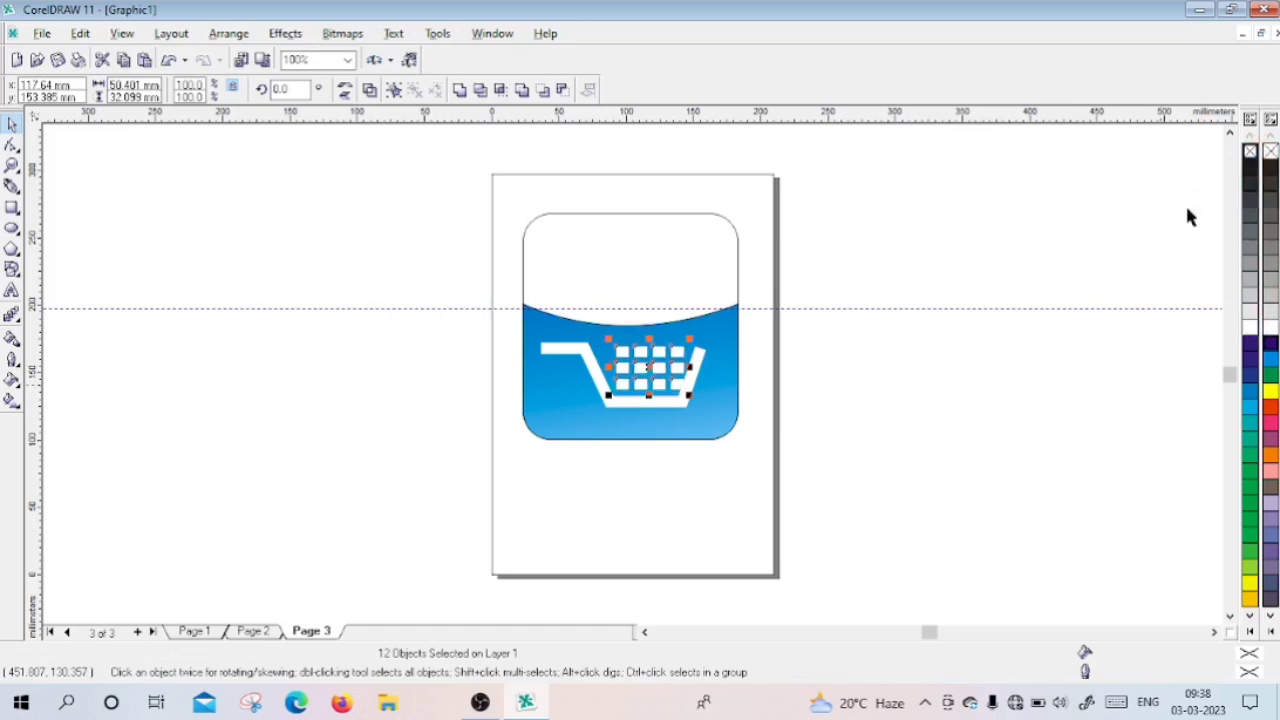
left_click(871, 504)
left_click(668, 383)
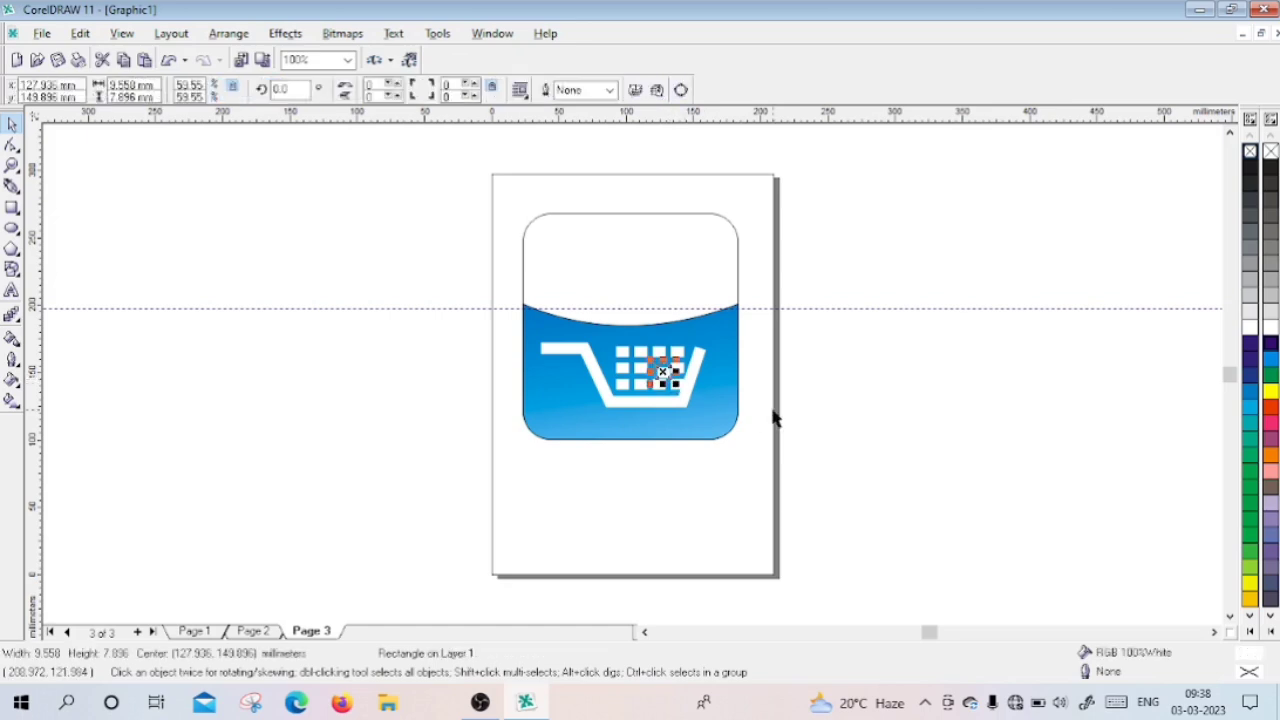
left_click(880, 458)
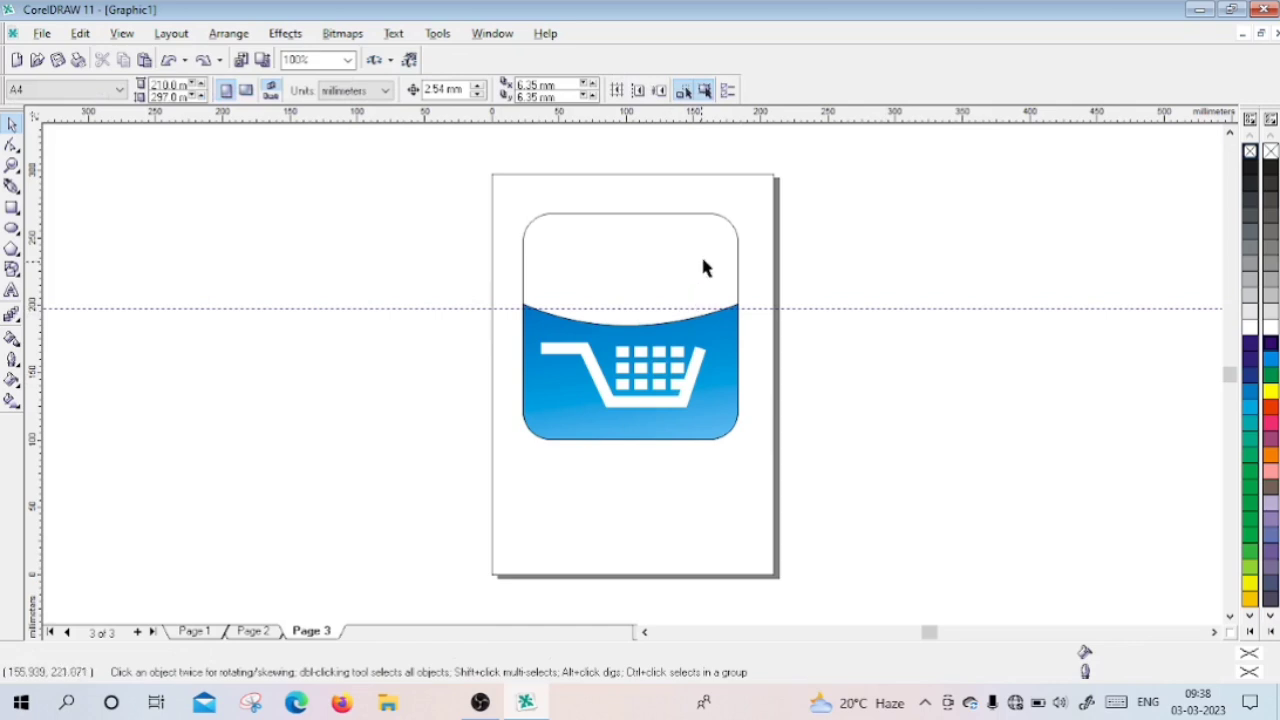
Step: Shift the whole white grid slightly left and down inside the cart's basket
left_click_drag(578, 190, 687, 424)
left_click_drag(650, 369, 646, 375)
left_click(640, 486)
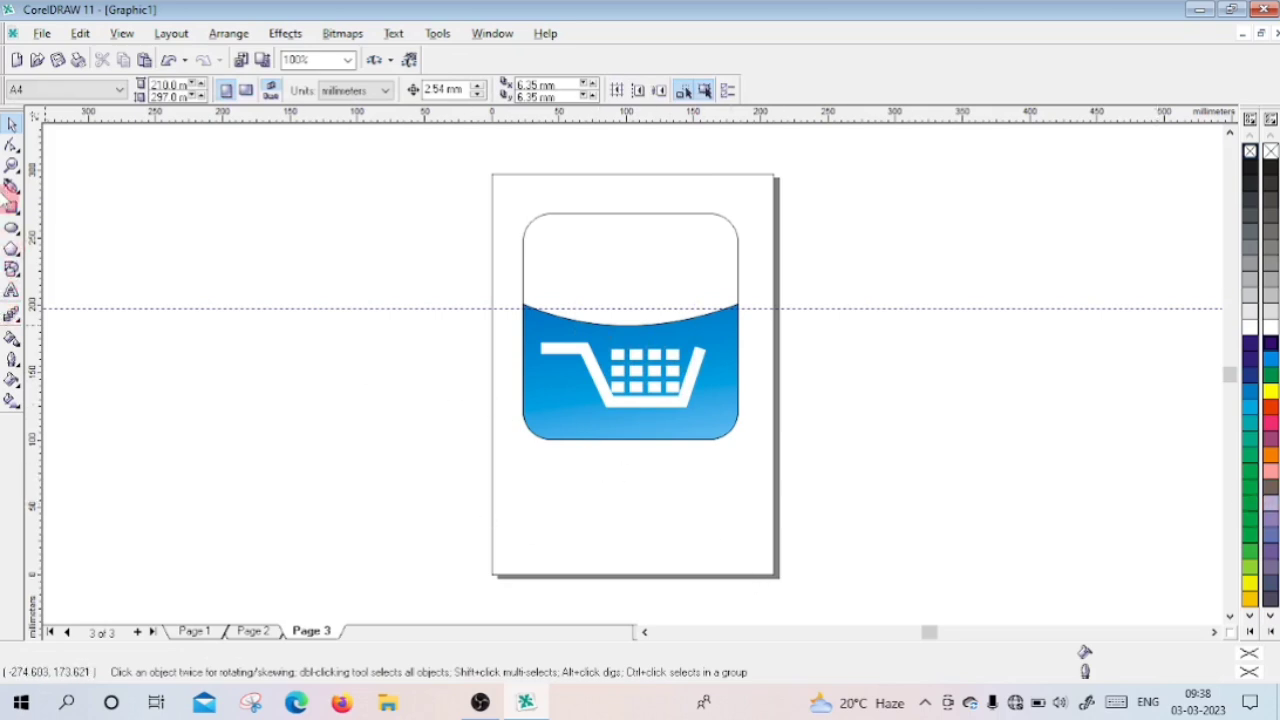
Step: Duplicate the grid's upper-left rectangle and place the copy against the cart's left slanted arm, centred at x 78.49 mm
left_click(12, 165)
left_click_drag(540, 306, 639, 401)
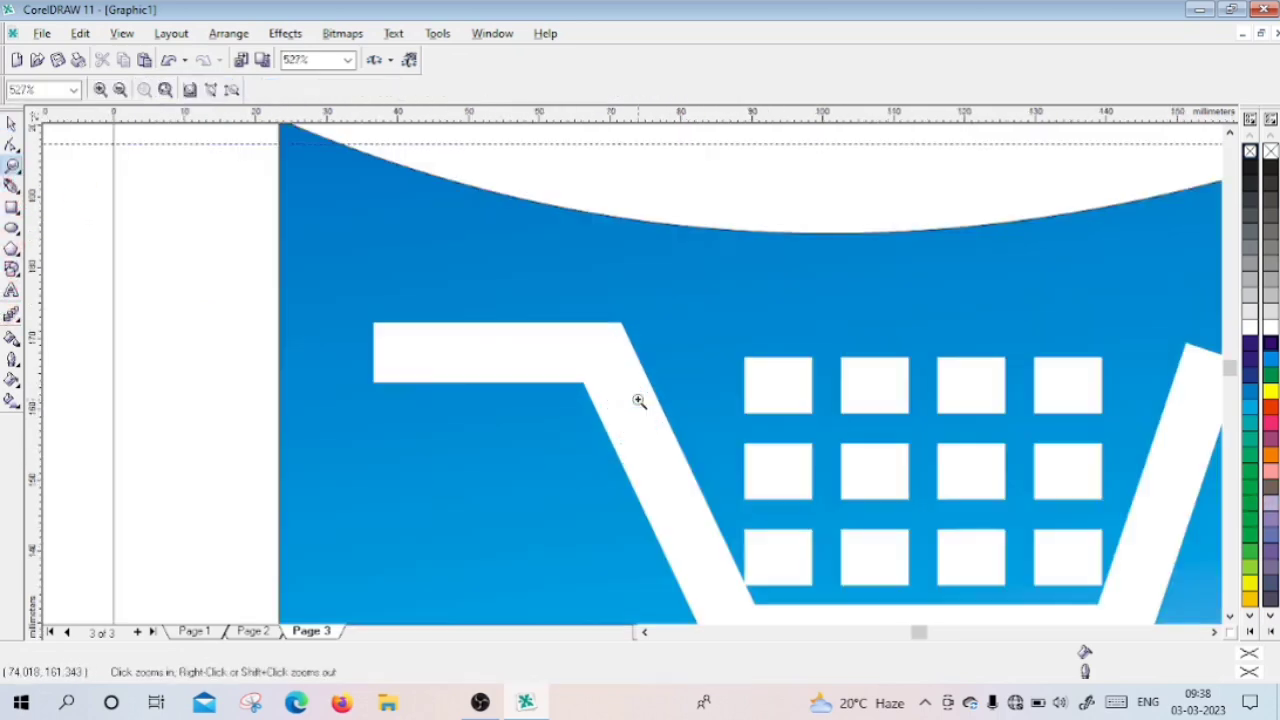
left_click(12, 125)
left_click(792, 380)
key("Left")
key("Left")
key("Left")
key("Left")
key("Left")
key("Left")
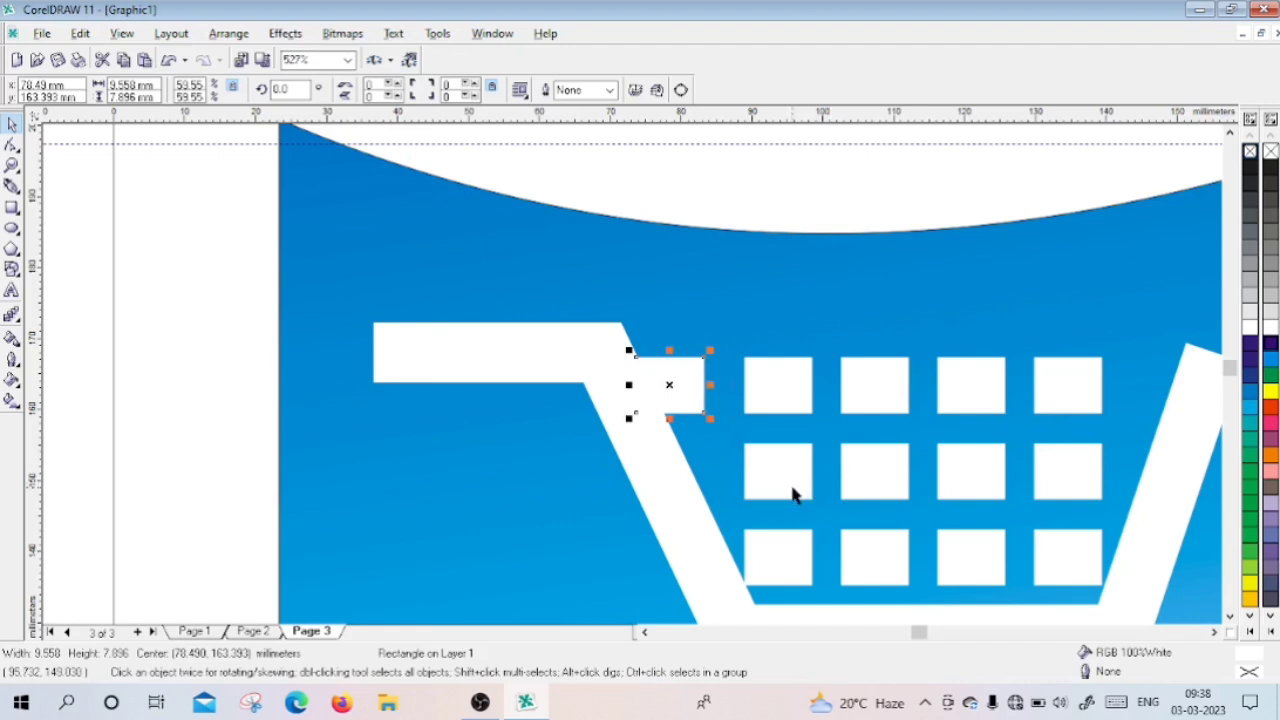
key("Left")
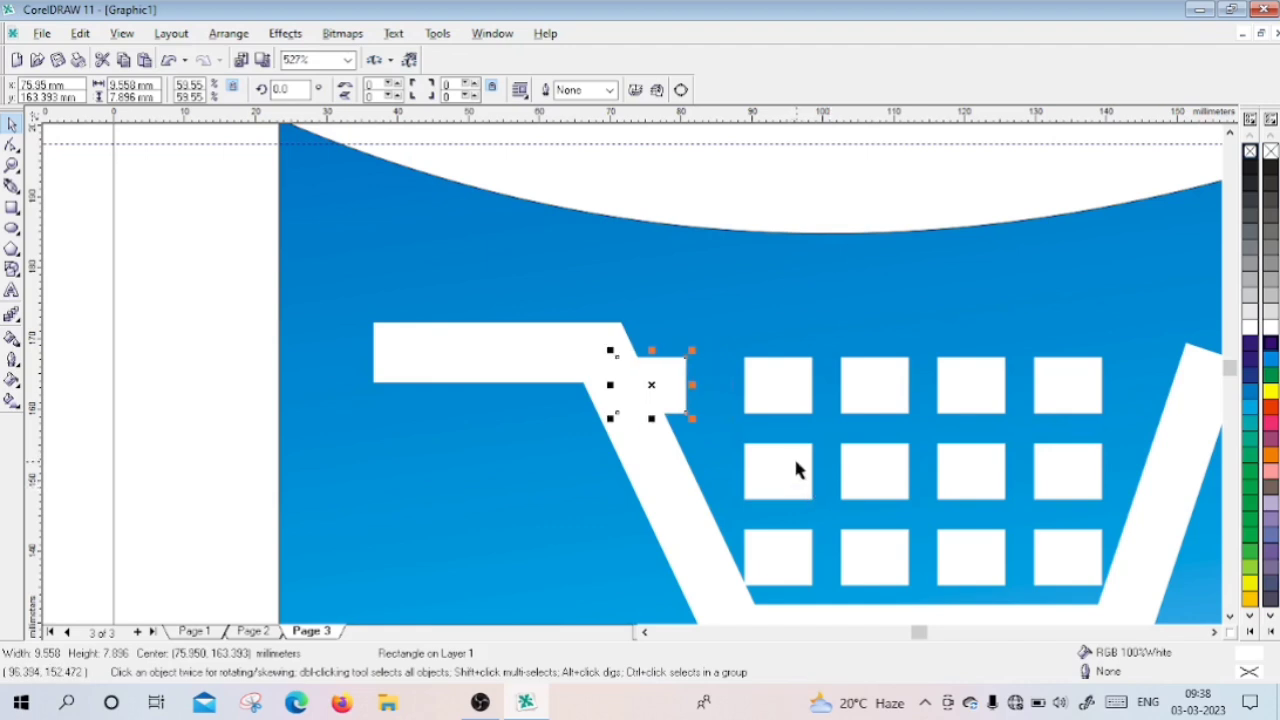
key("Right")
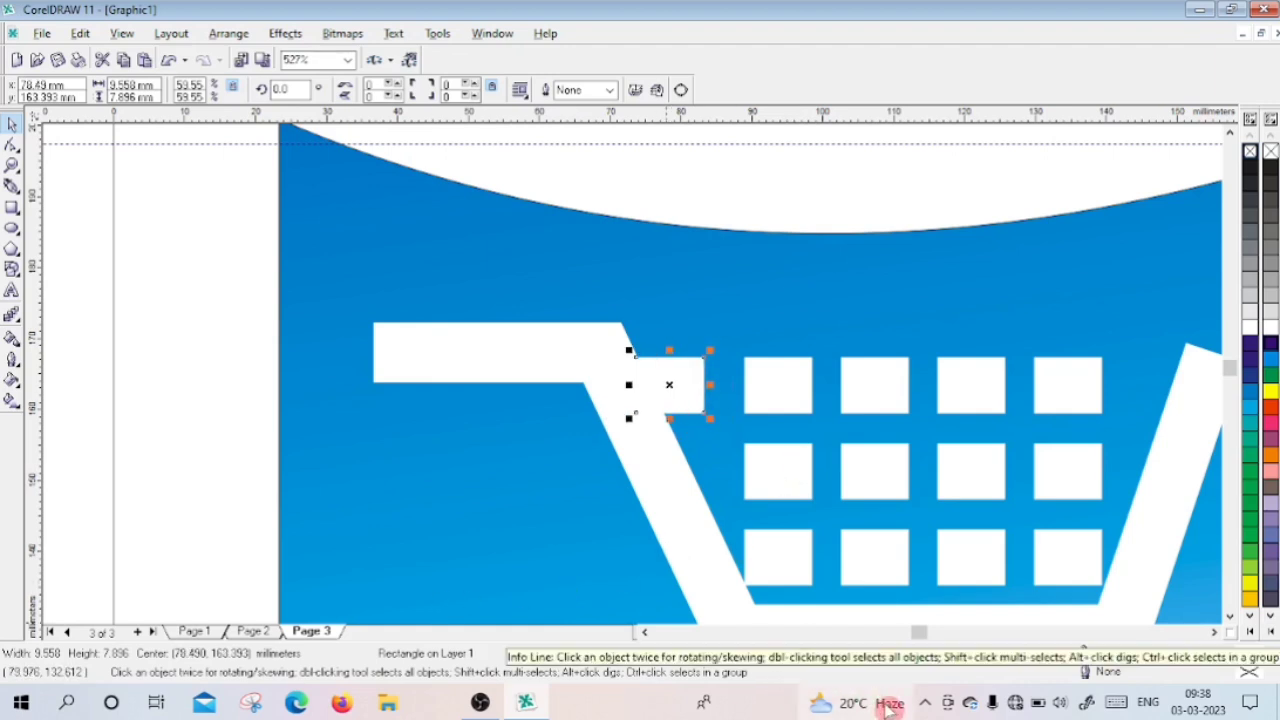
Step: Try enlarging the grid's lower-left rectangle slightly toward the basket's lower-left inner corner
left_click(1233, 618)
left_click(1233, 618)
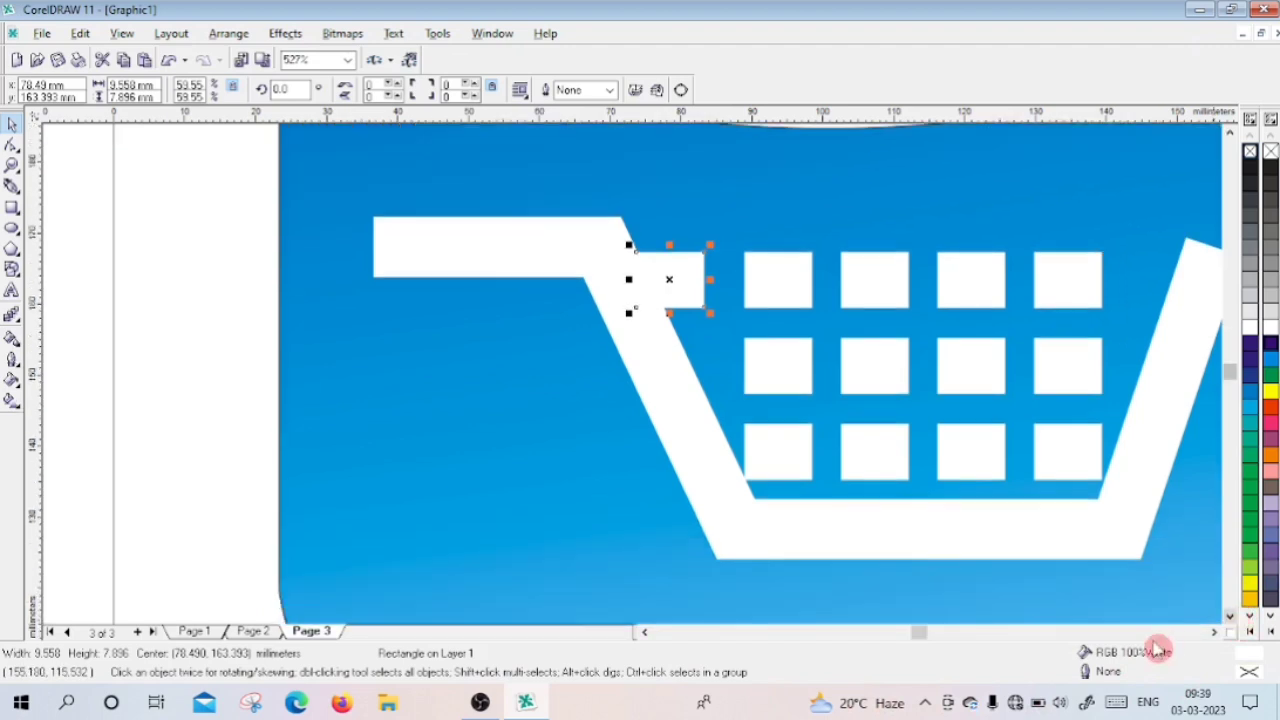
left_click(1214, 632)
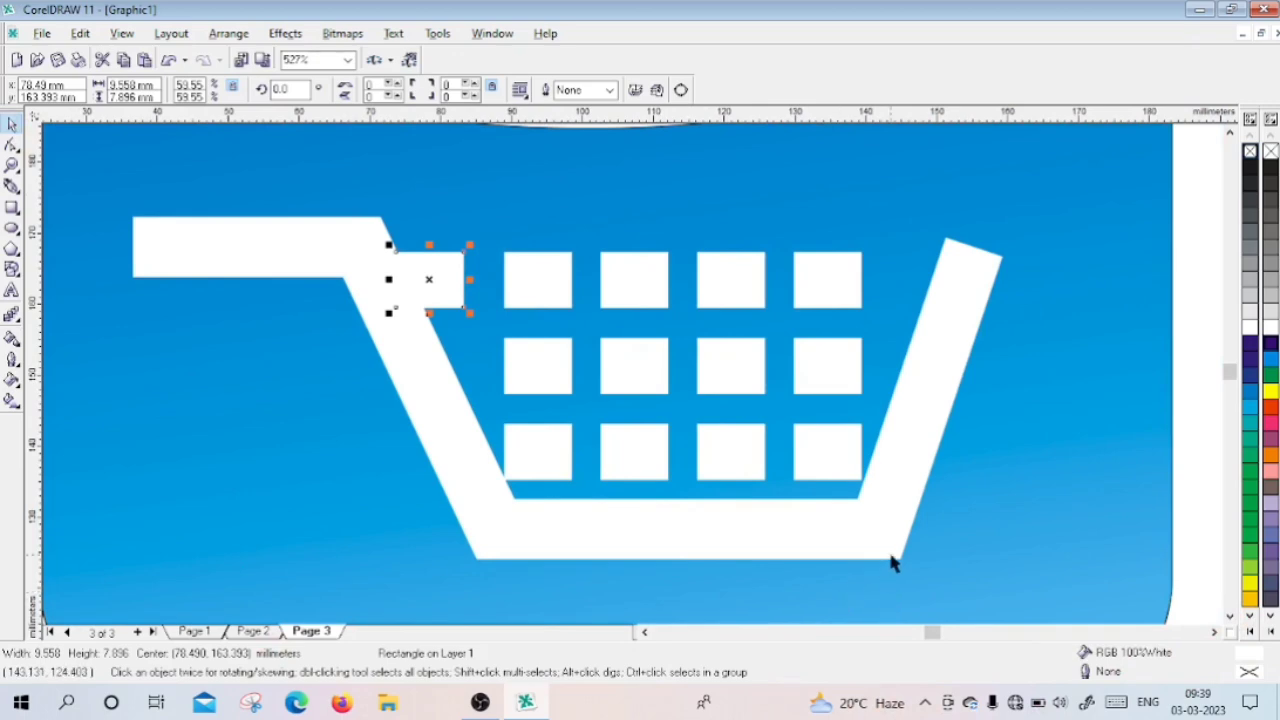
left_click(531, 471)
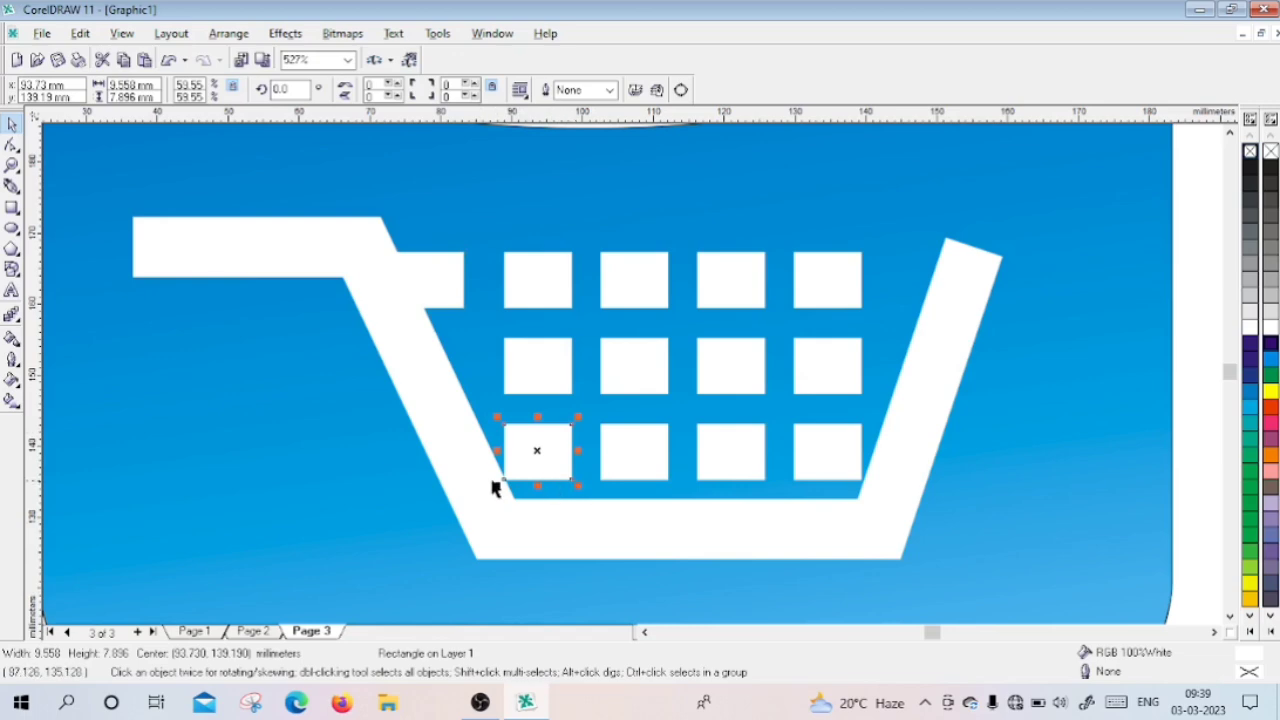
left_click_drag(497, 486, 489, 491)
left_click(335, 505)
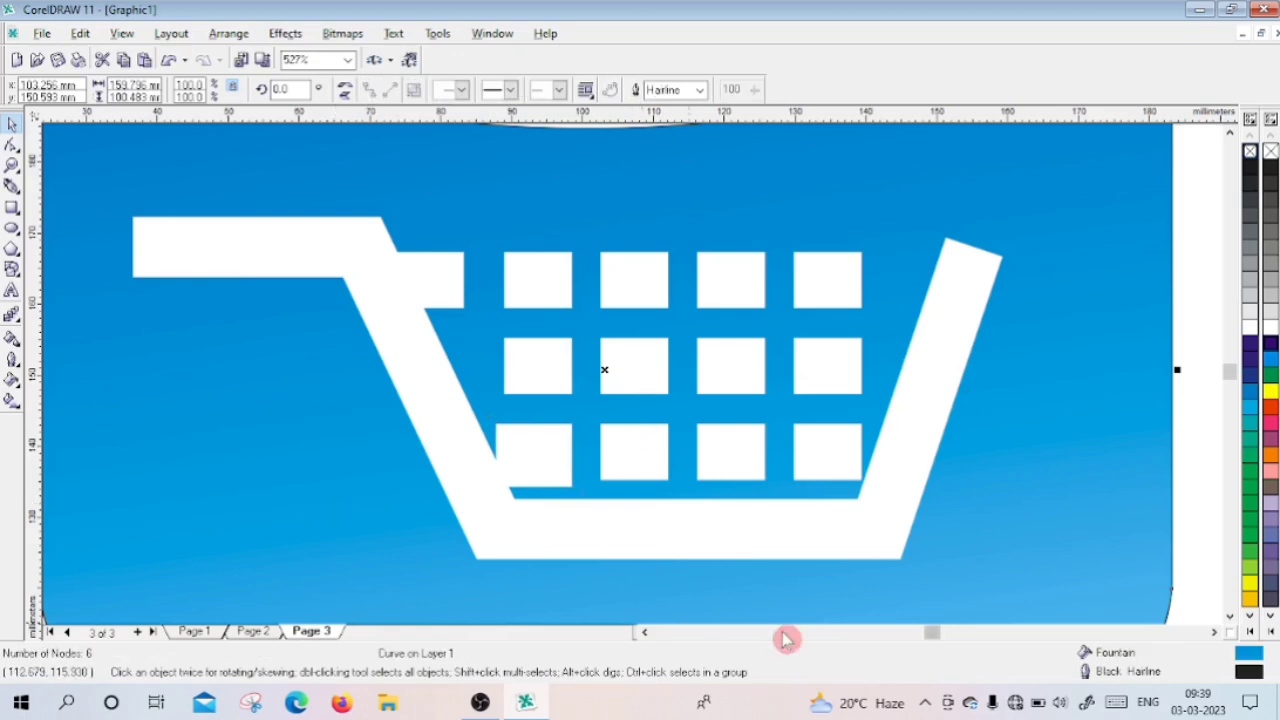
Step: Try enlarging the grid's lower-right rectangle to about 13.1 × 10.8 mm against the right arm and nudging it upward
left_click(828, 478)
left_click_drag(868, 487, 891, 506)
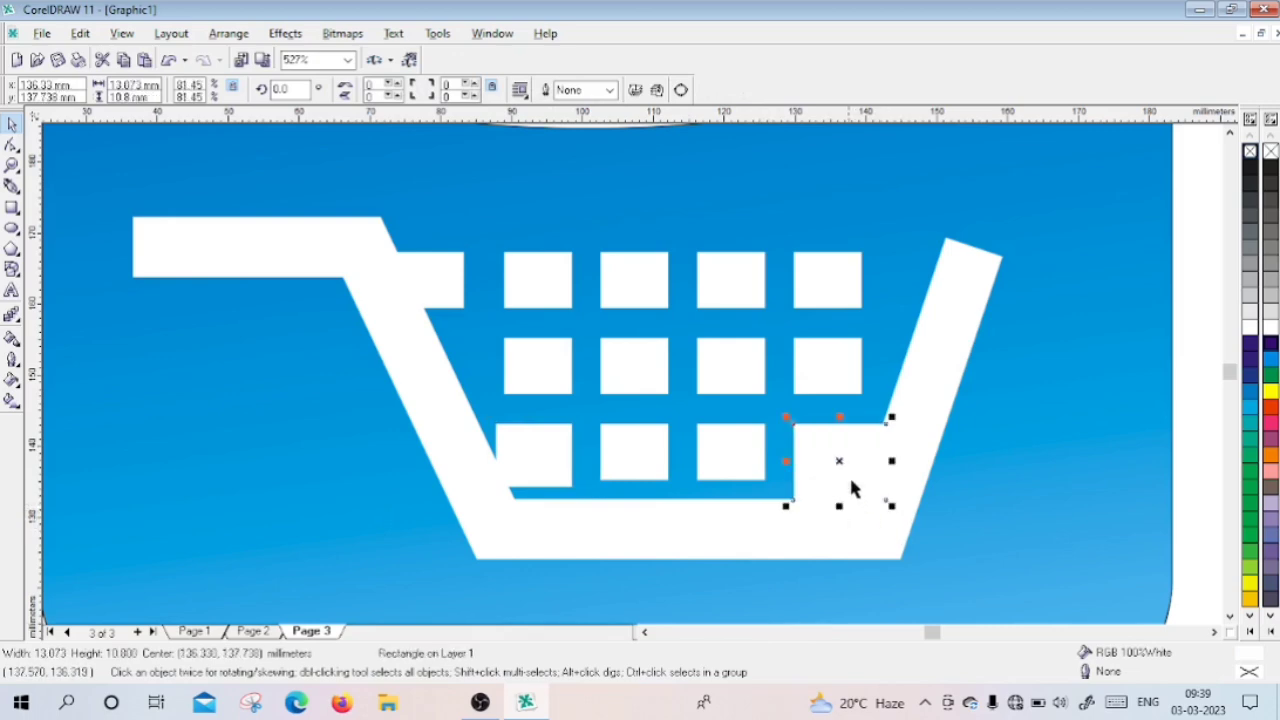
left_click_drag(837, 464, 837, 454)
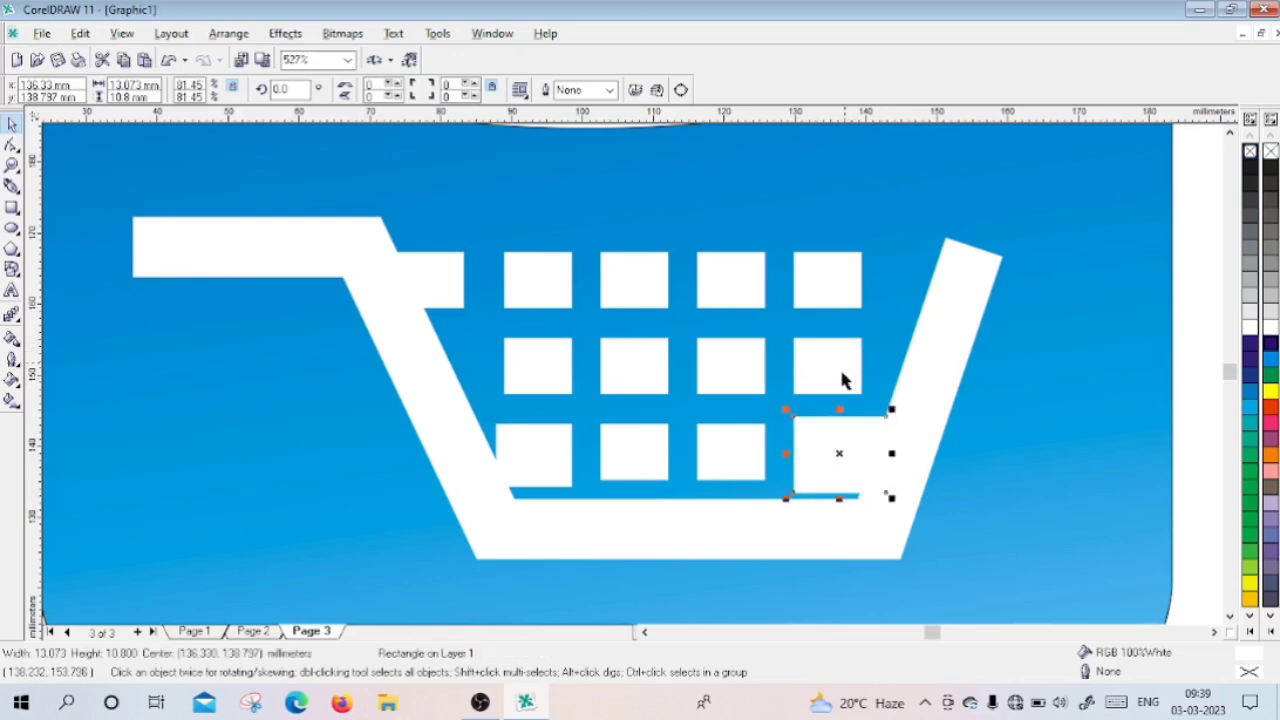
Step: Undo the resizing and moving of the grid's two bottom corner rectangles
key("Tab")
key("Tab")
key("Tab")
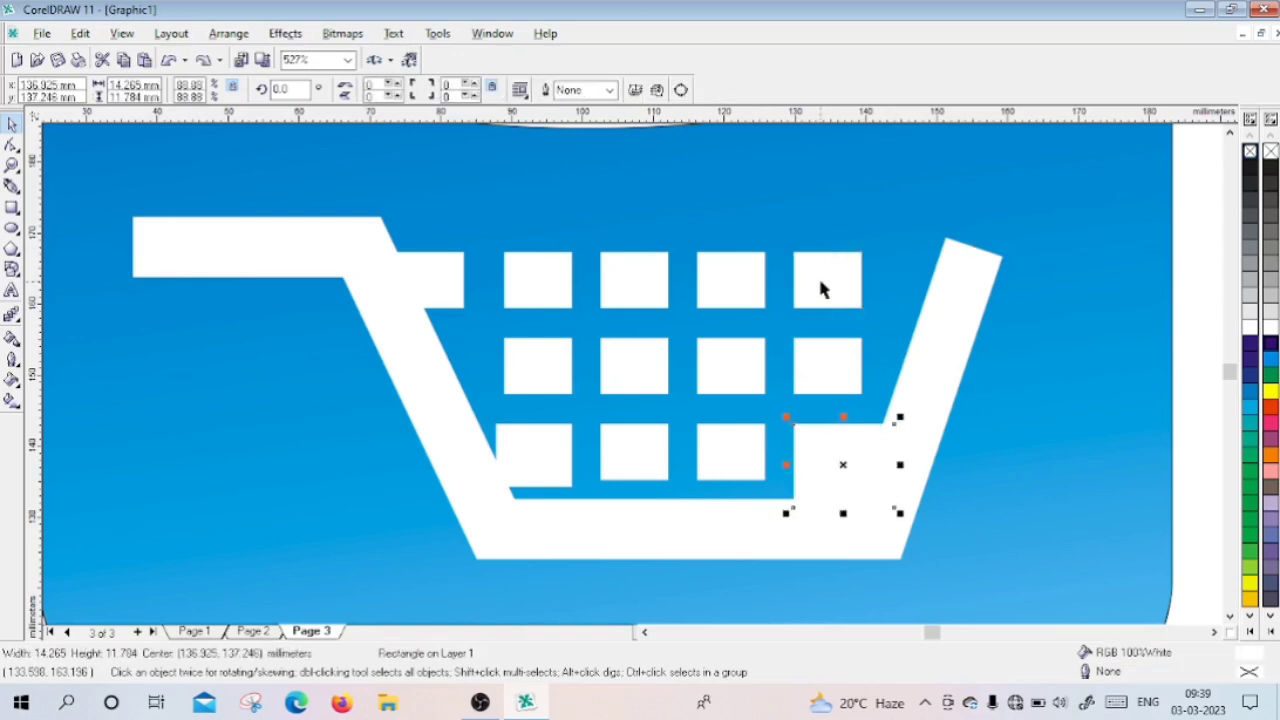
key("Delete")
key("Tab")
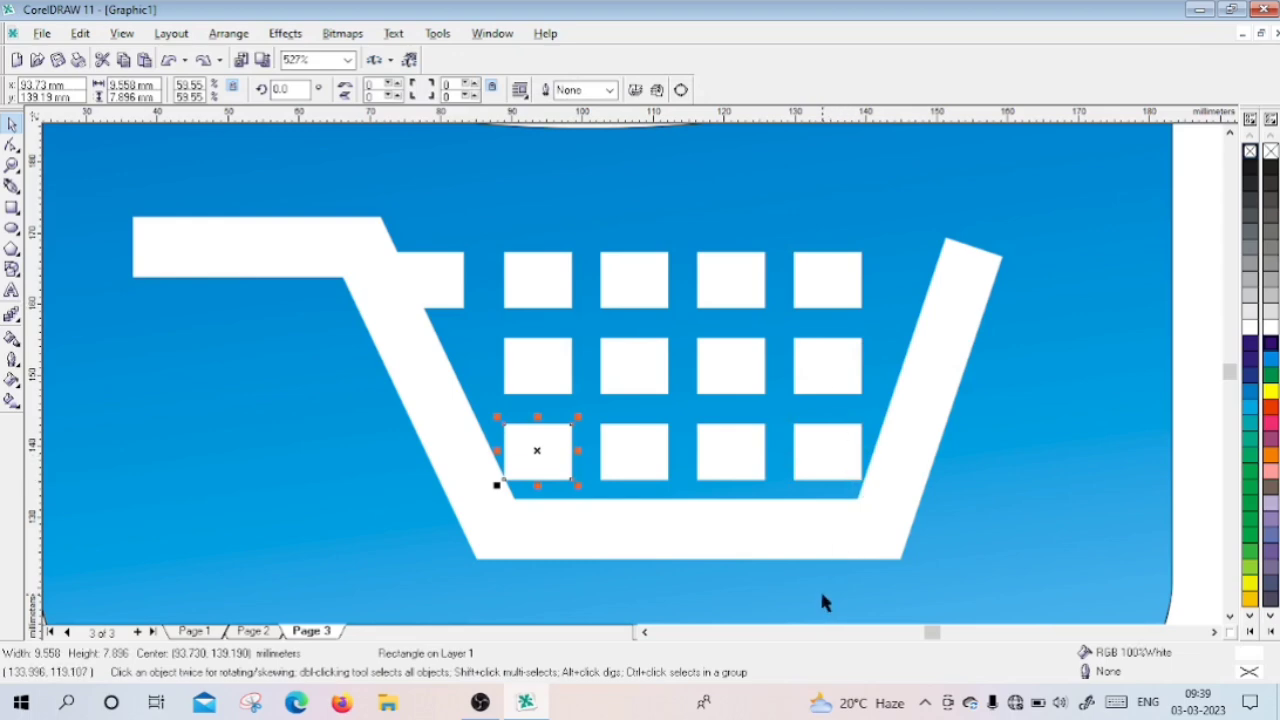
Step: Duplicate the grid's upper-right rectangle and place the copy against the cart's right slanted arm, centred at about x 147.6 mm, y 163.3 mm
left_click(896, 261)
left_click(851, 293)
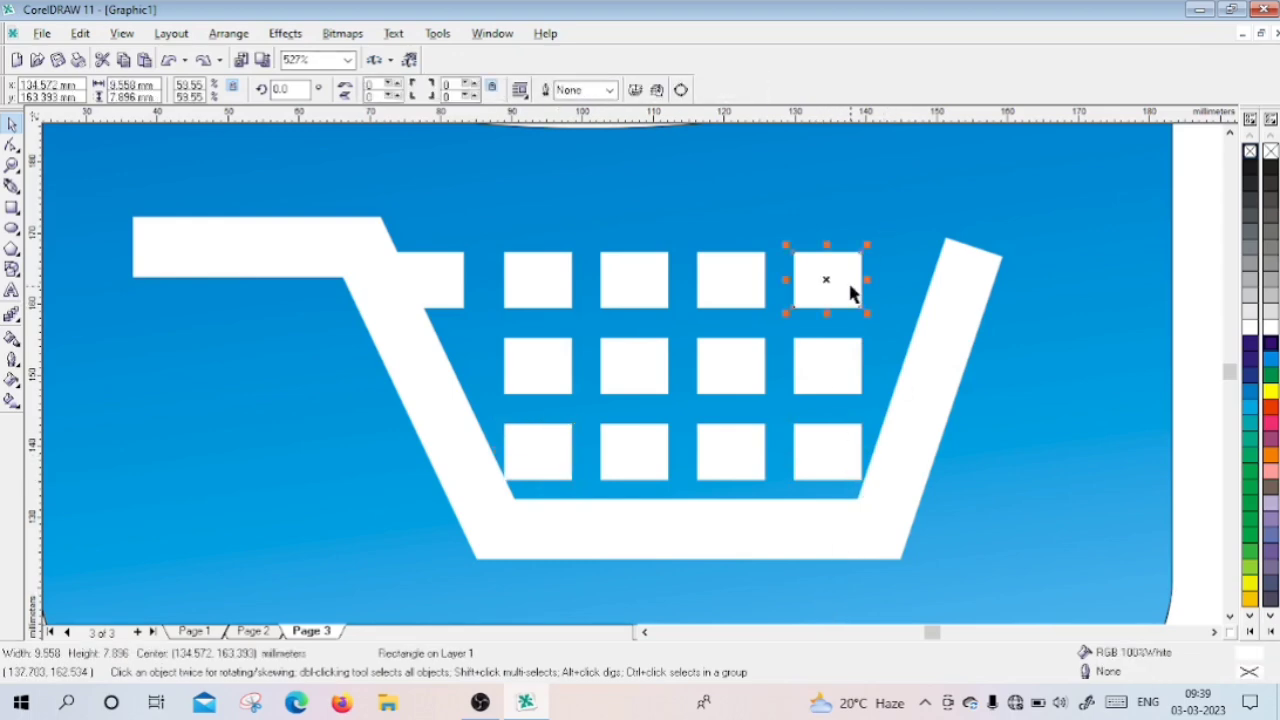
key("Right")
key("Right")
key("Right")
key("Right")
key("Right")
key("Right")
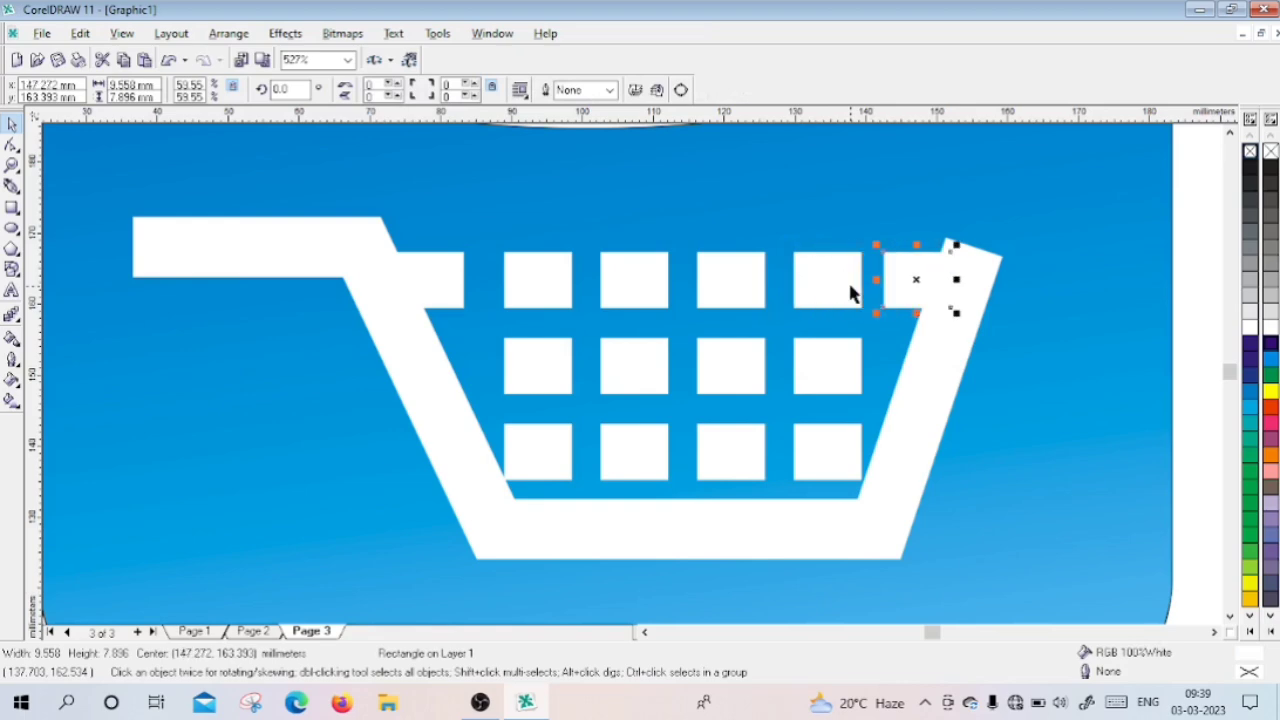
key("Right")
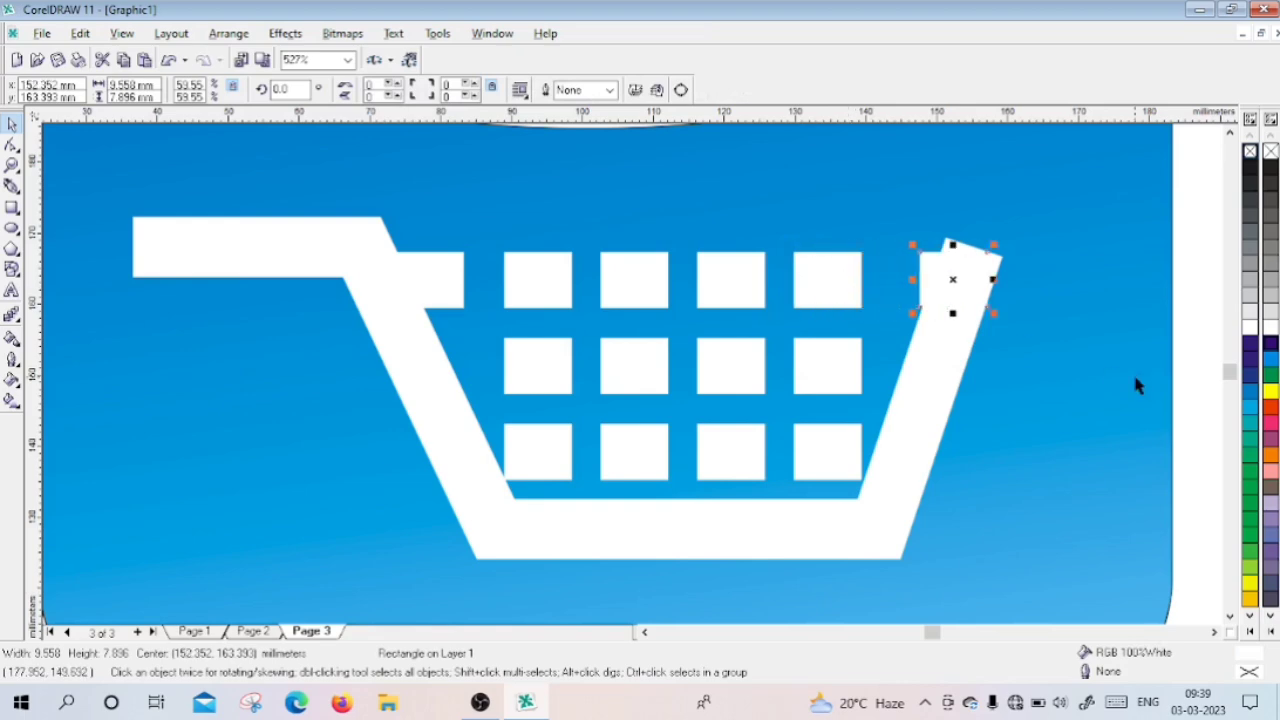
mouse_move(953, 284)
left_mouse_down()
mouse_move(946, 266)
mouse_move(945, 288)
left_mouse_up()
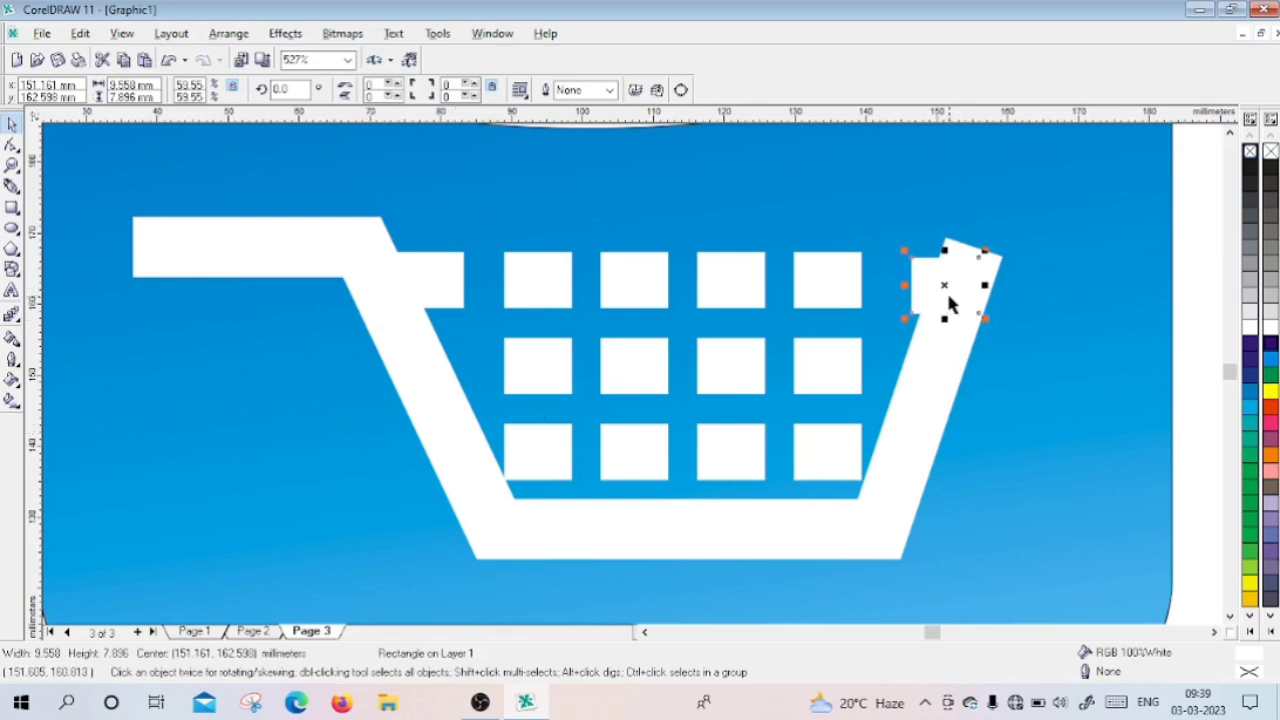
left_click_drag(947, 285, 947, 276)
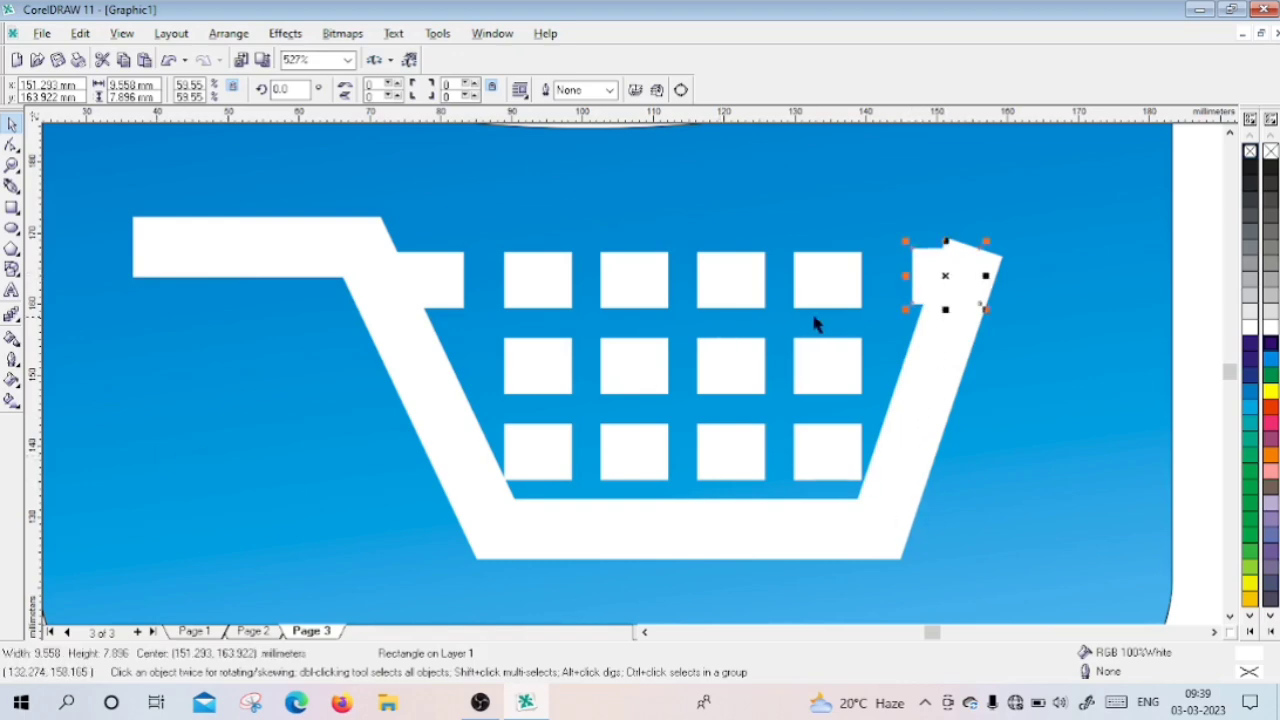
left_click_drag(948, 272, 922, 277)
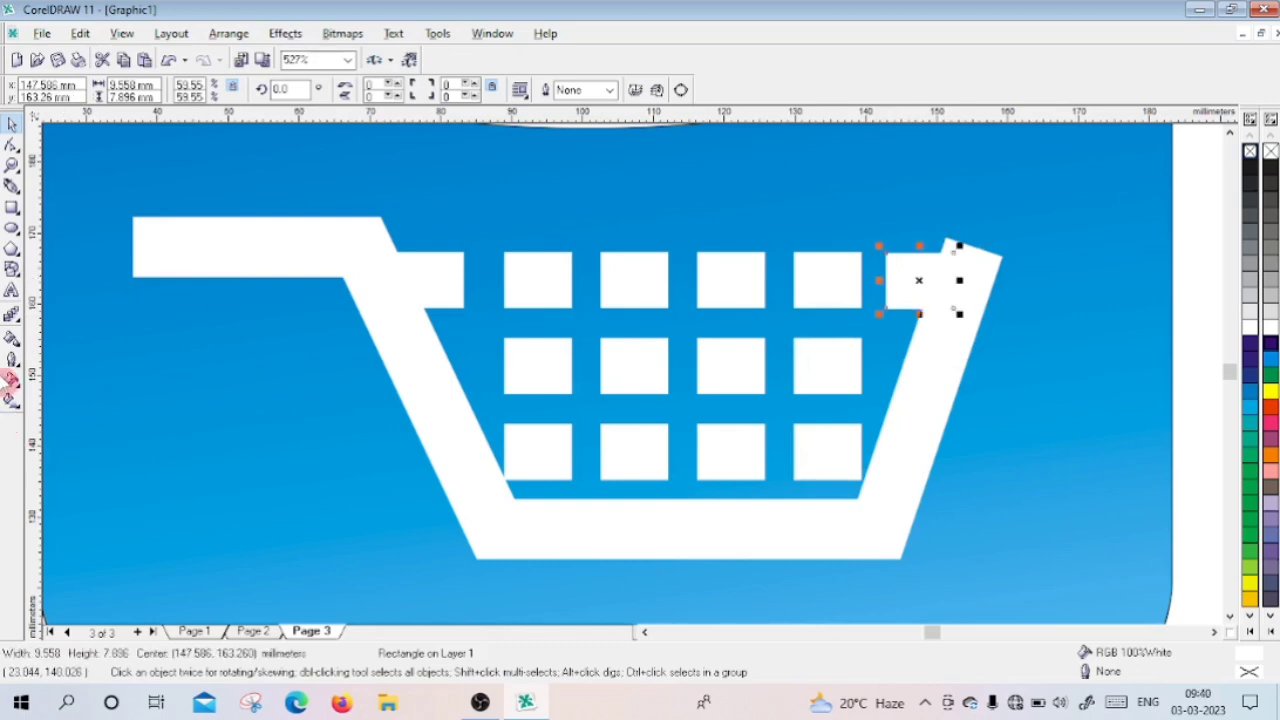
Step: Move the horizontal guideline down to about y 191.1 mm
double_click(12, 165)
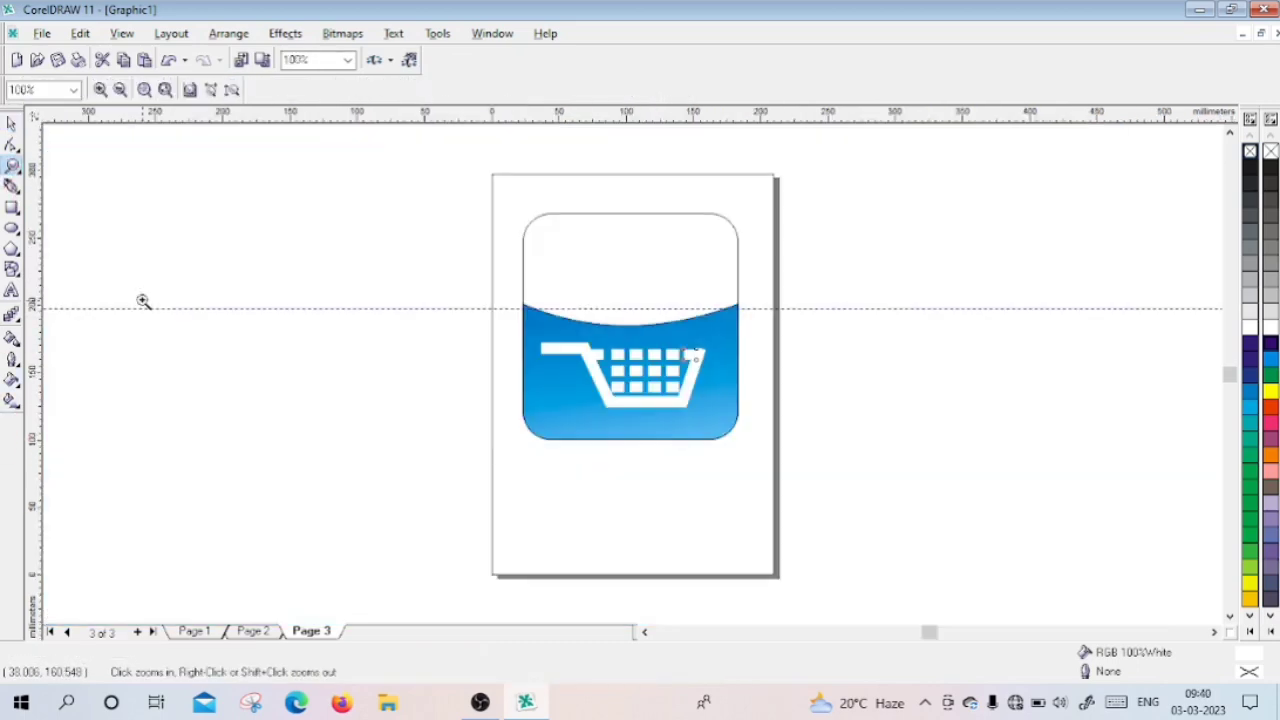
left_click(12, 123)
left_click(311, 366)
left_click_drag(230, 308, 211, 316)
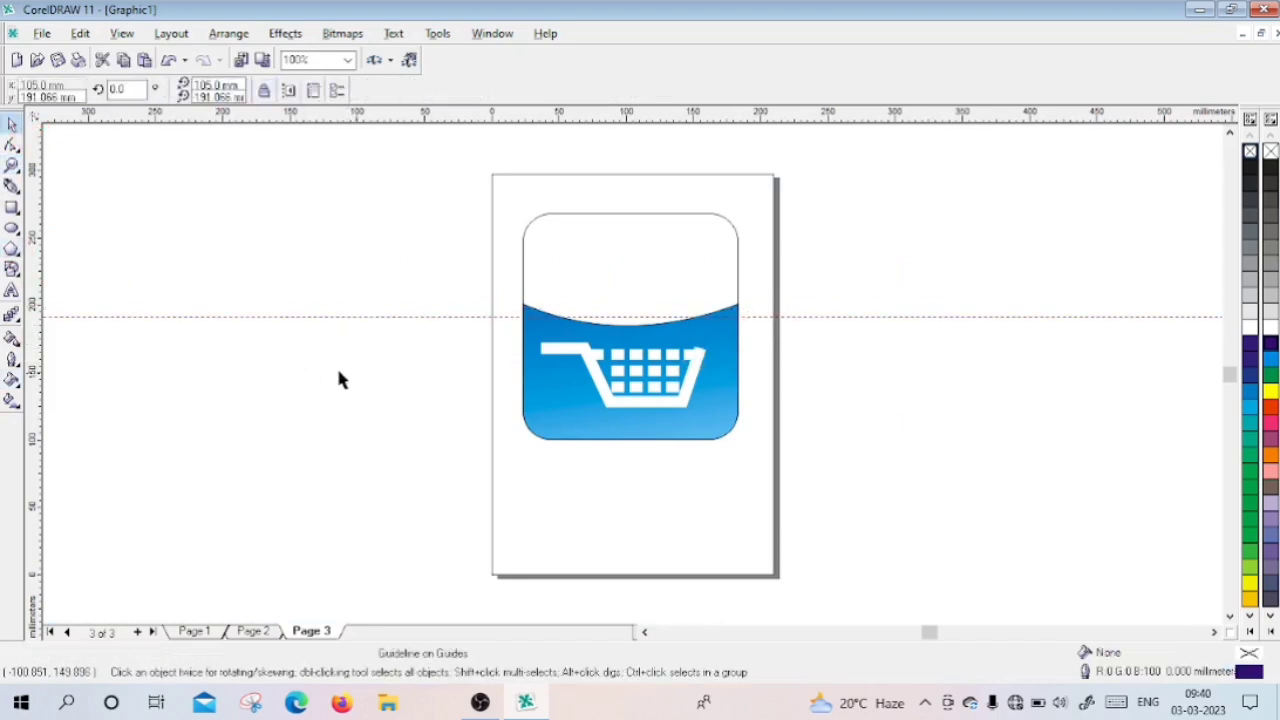
Step: Draw an ellipse about 21.6 × 18.8 mm beside the page and give it a white fill and no outline
left_click(12, 228)
left_click_drag(224, 261, 256, 289)
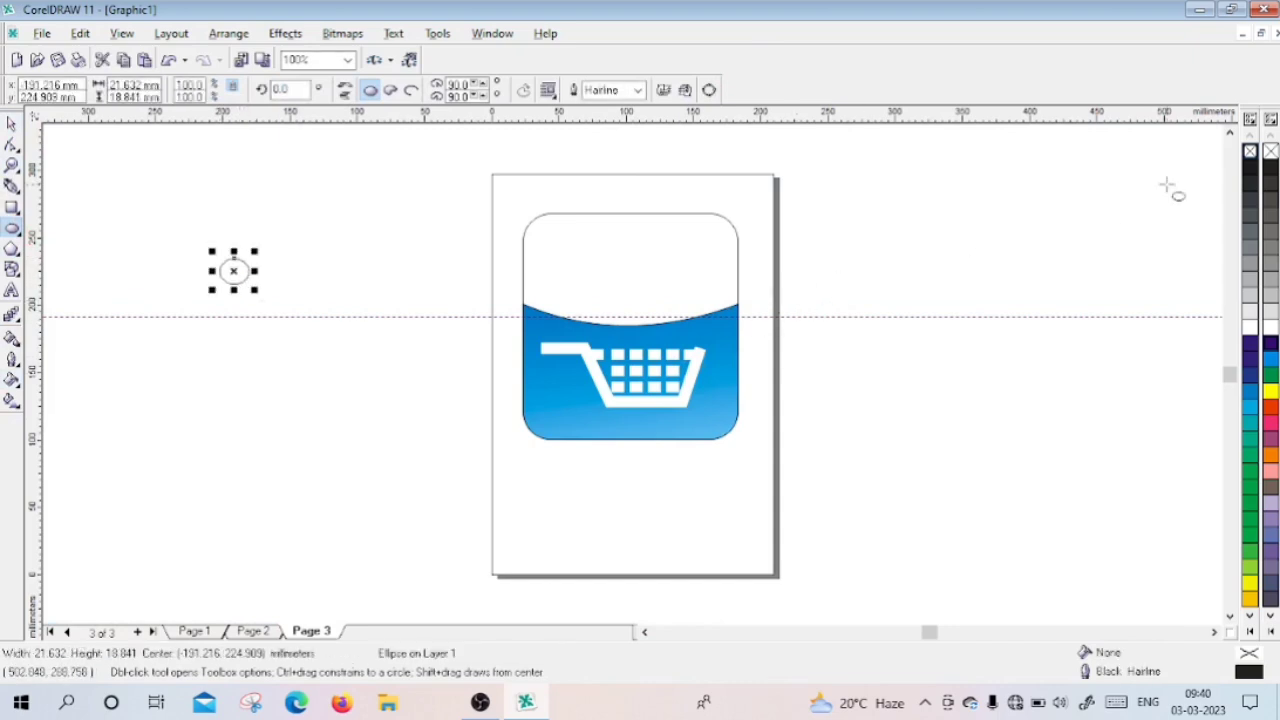
left_click(1256, 303)
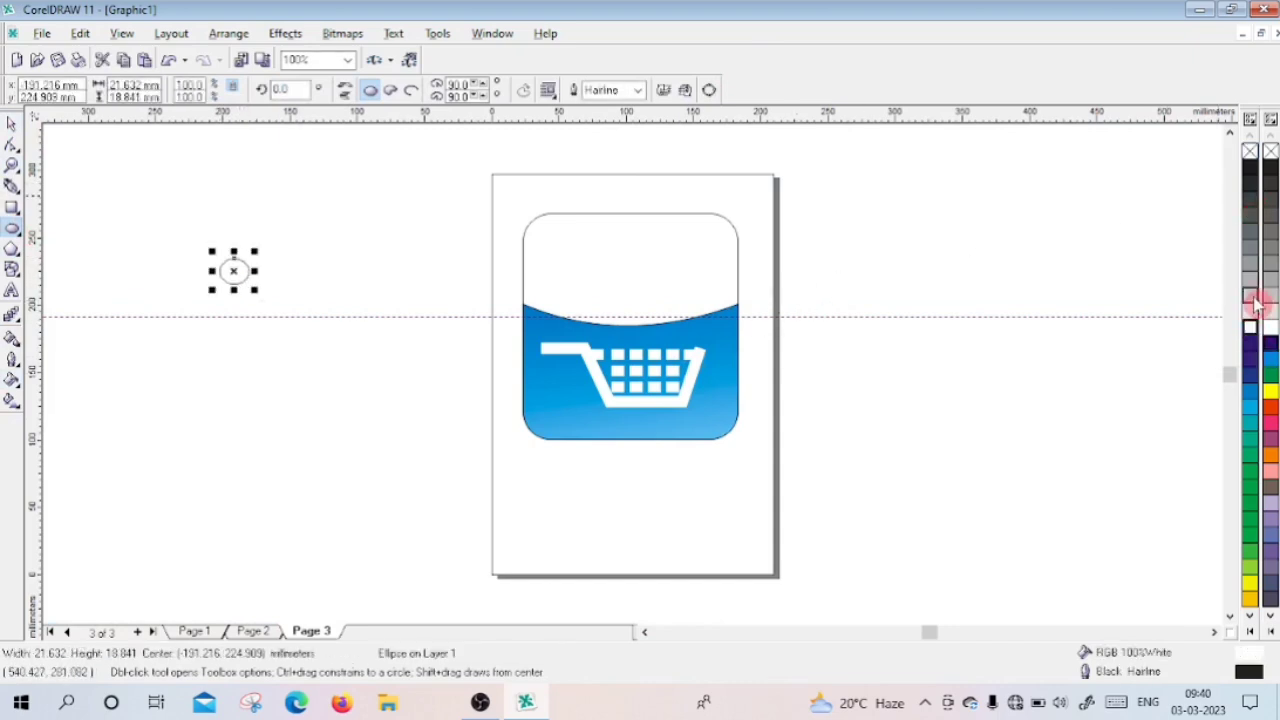
right_click(1249, 151)
Step: Place the white ellipse beneath the basket's lower-left corner as a wheel, scaled to about 16.0 × 14.0 mm and centred at about x 90.5 mm, y 115.0 mm
left_click_drag(232, 271, 622, 422)
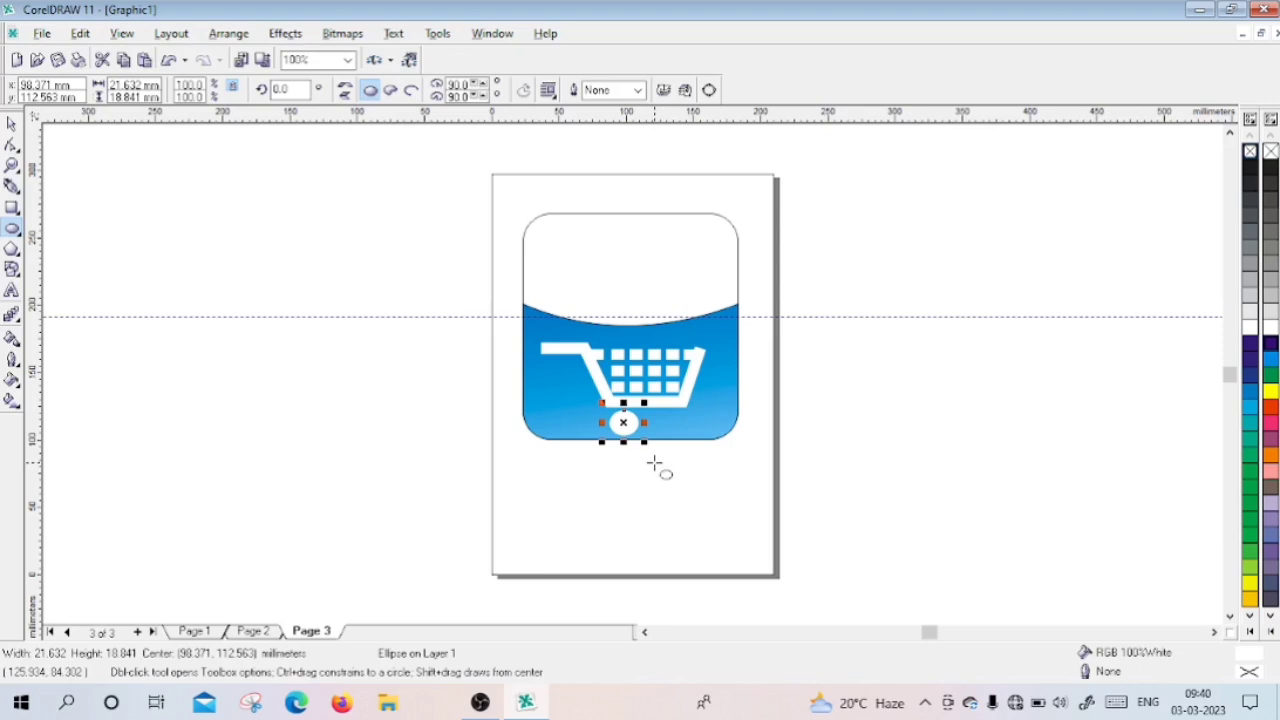
left_click_drag(645, 441, 646, 438)
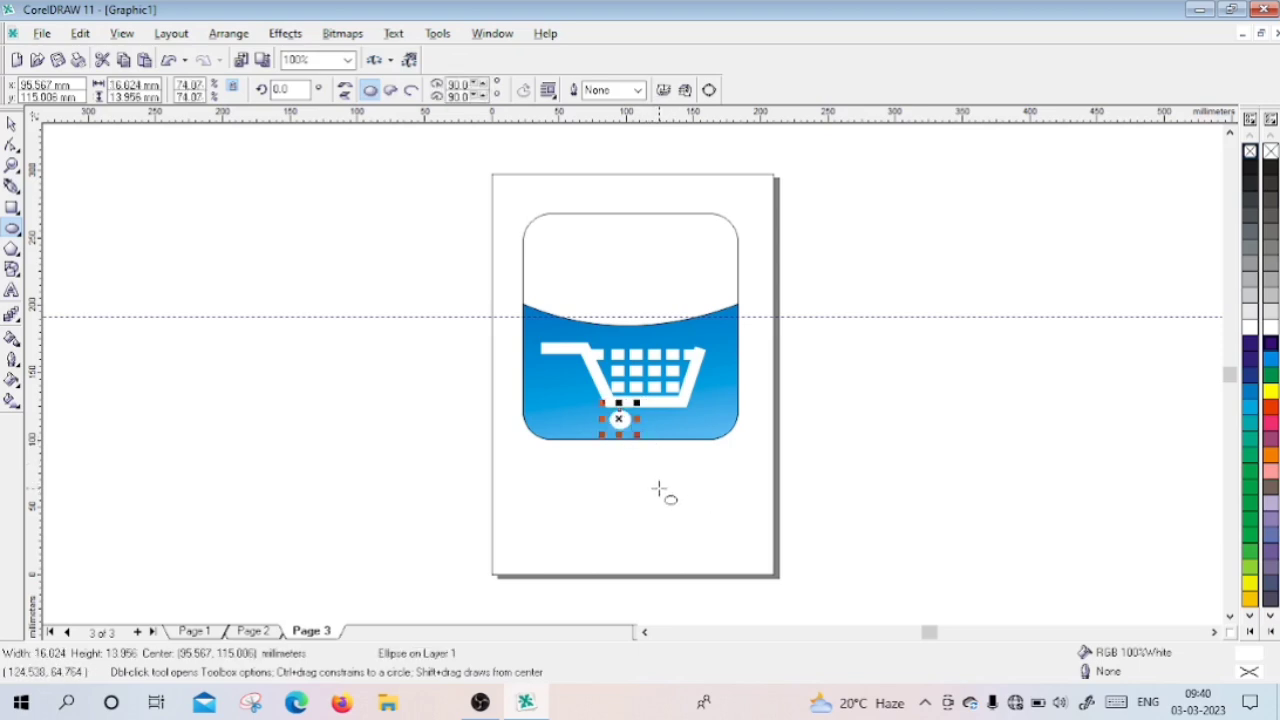
key("Right")
key("Right")
key("Right")
key("Right")
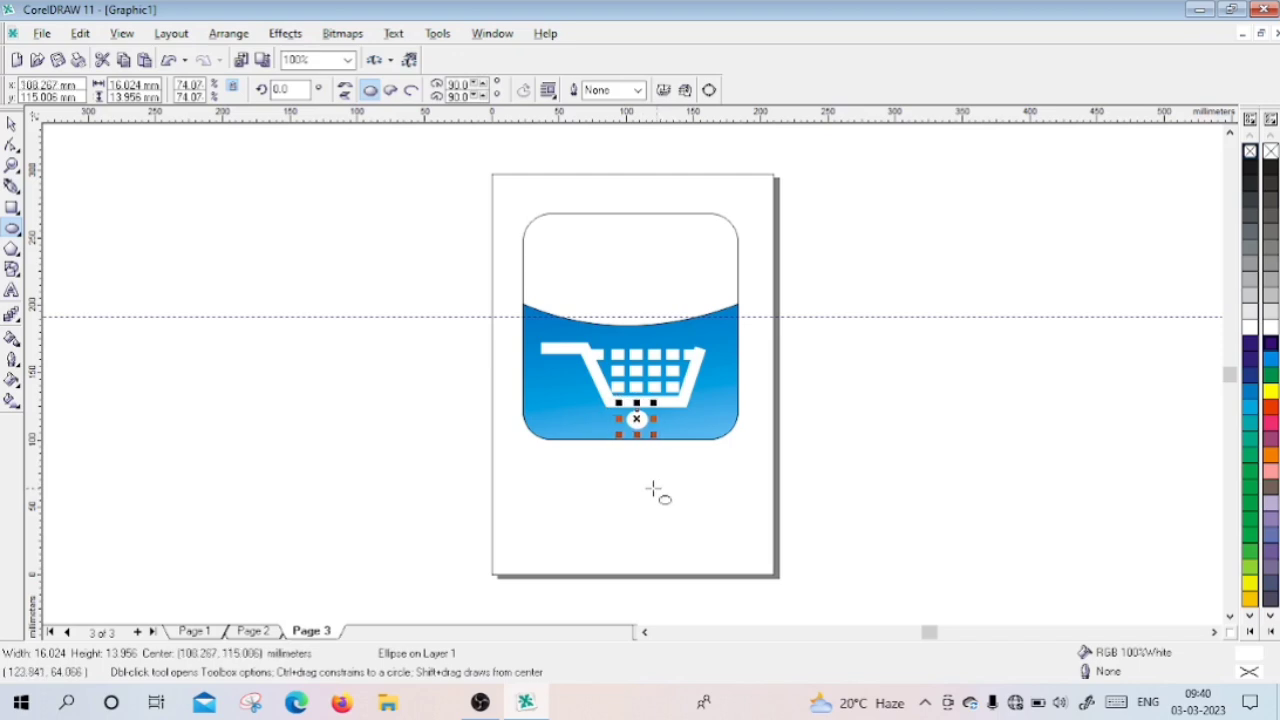
key("Left")
key("Left")
key("Left")
key("Left")
key("Left")
key("Left")
key("Left")
left_click(12, 124)
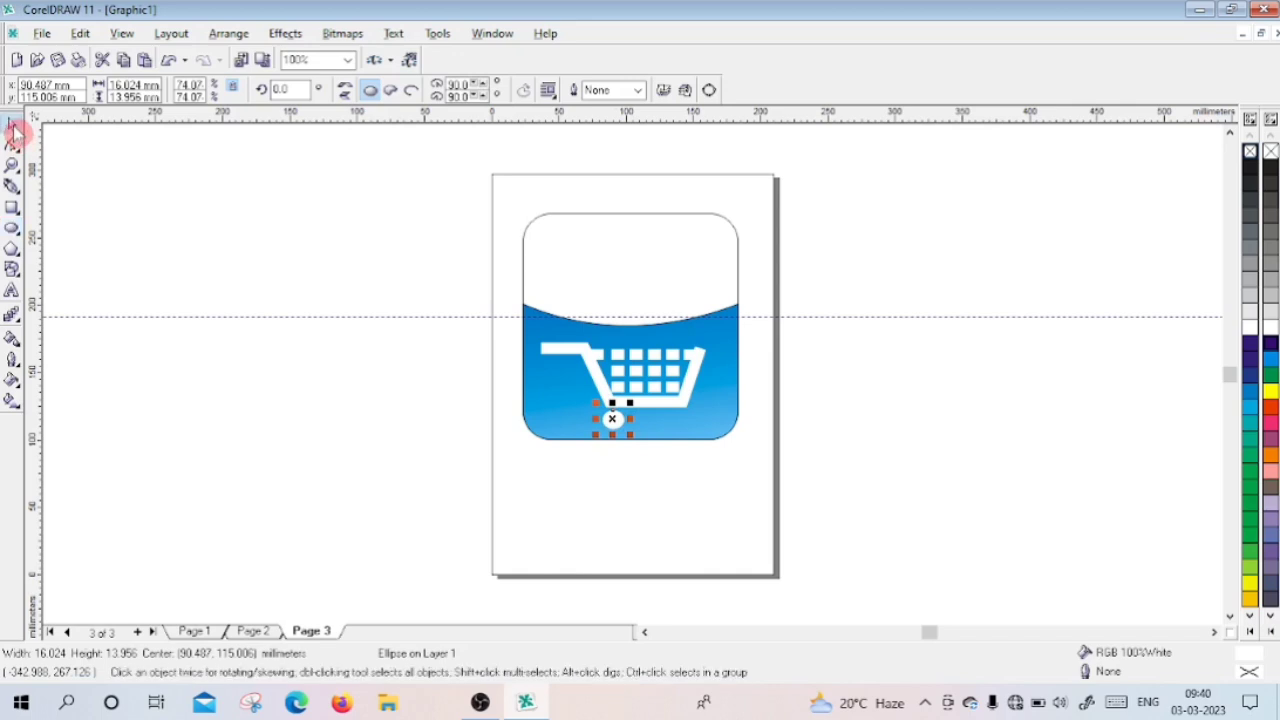
Step: Duplicate the wheel and shift the copy horizontally until it sits beneath the right end of the cart's basket
key("KP_Add")
key("Right")
key("Right")
key("Right")
key("Right")
key("Right")
key("Right")
key("Right")
key("Right")
key("Right")
key("Right")
key("Right")
key("Right")
key("Right")
key("Right")
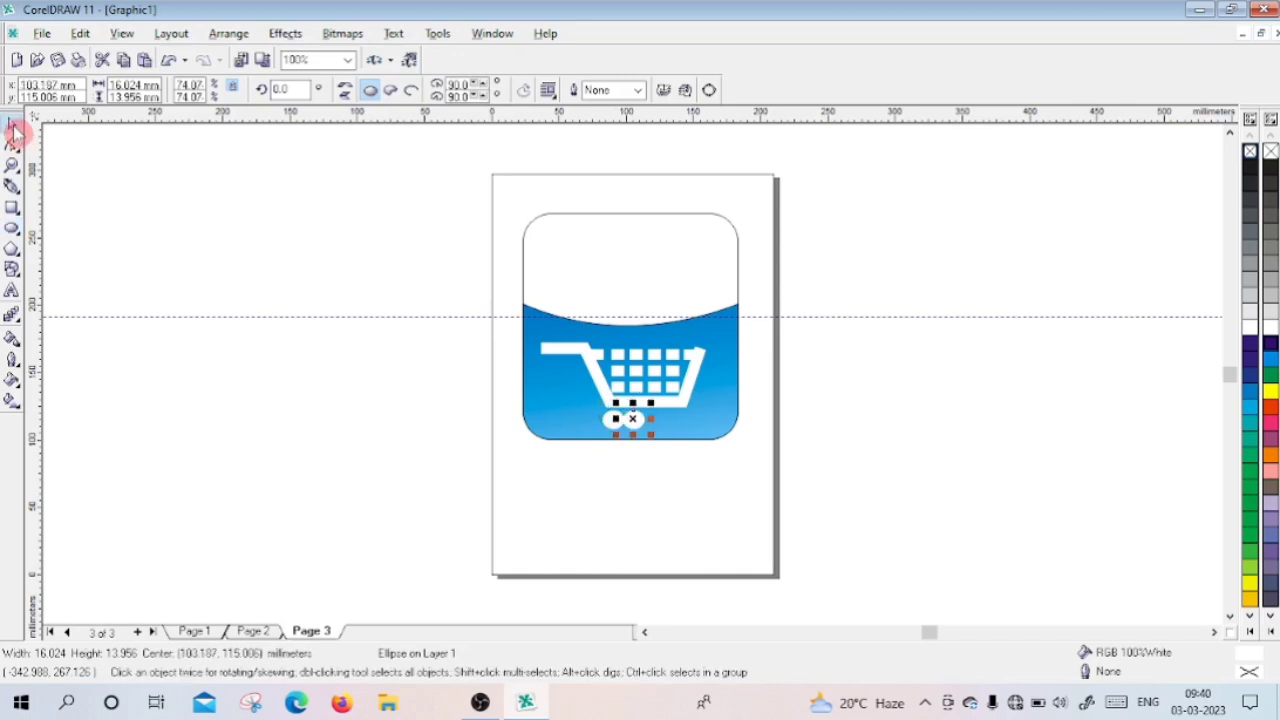
key("Right")
key("Right")
key("Right")
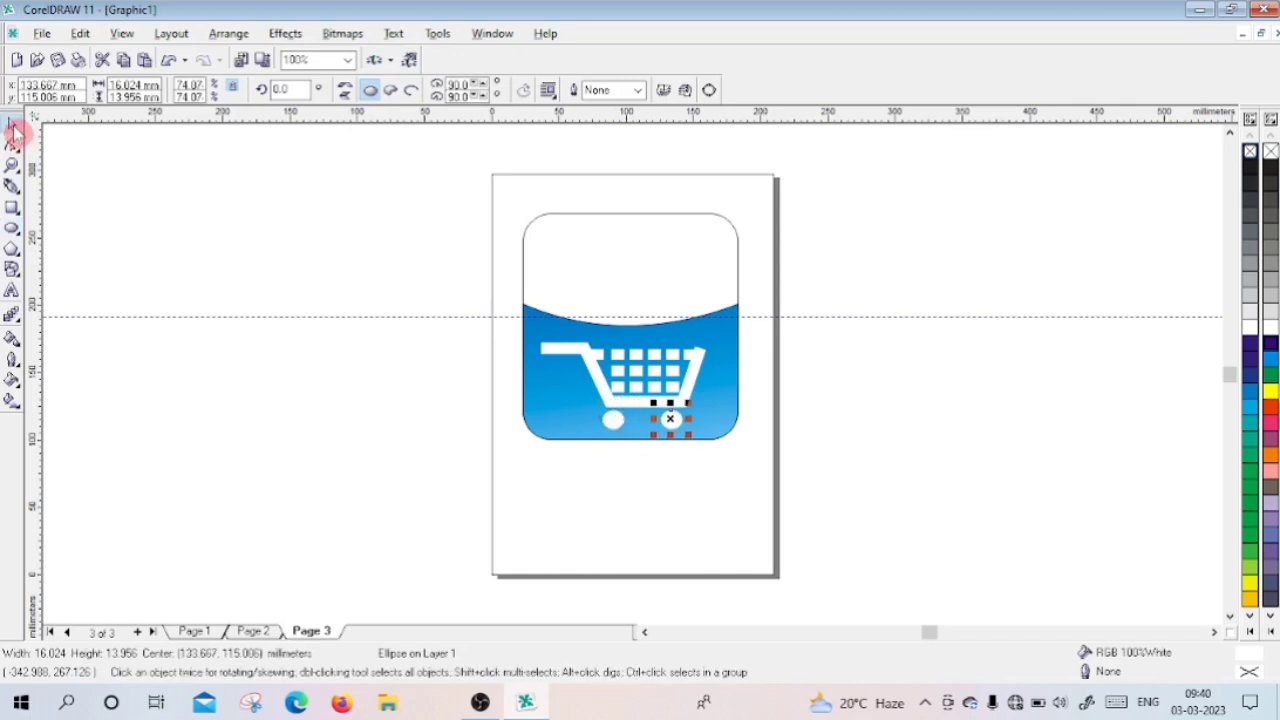
left_click(228, 543)
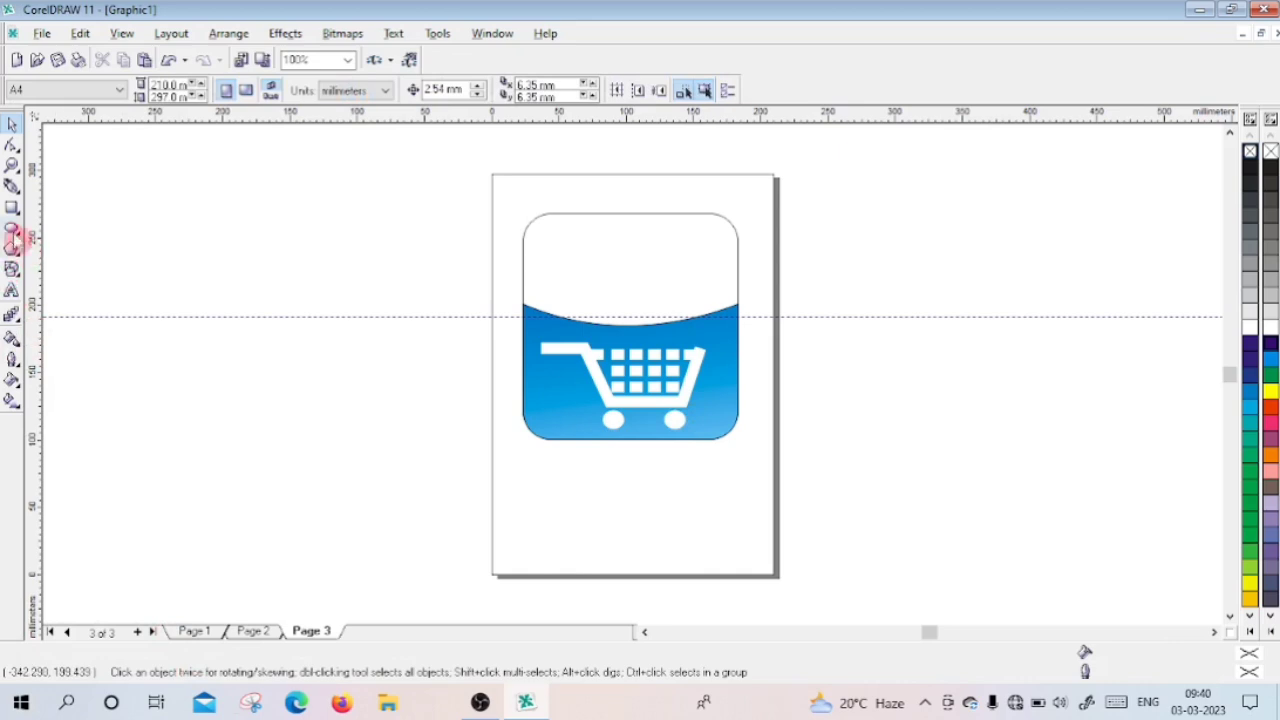
Step: Add the artistic text "amazon" in the empty area left of the page
left_click(12, 290)
left_click(272, 257)
type("amazon")
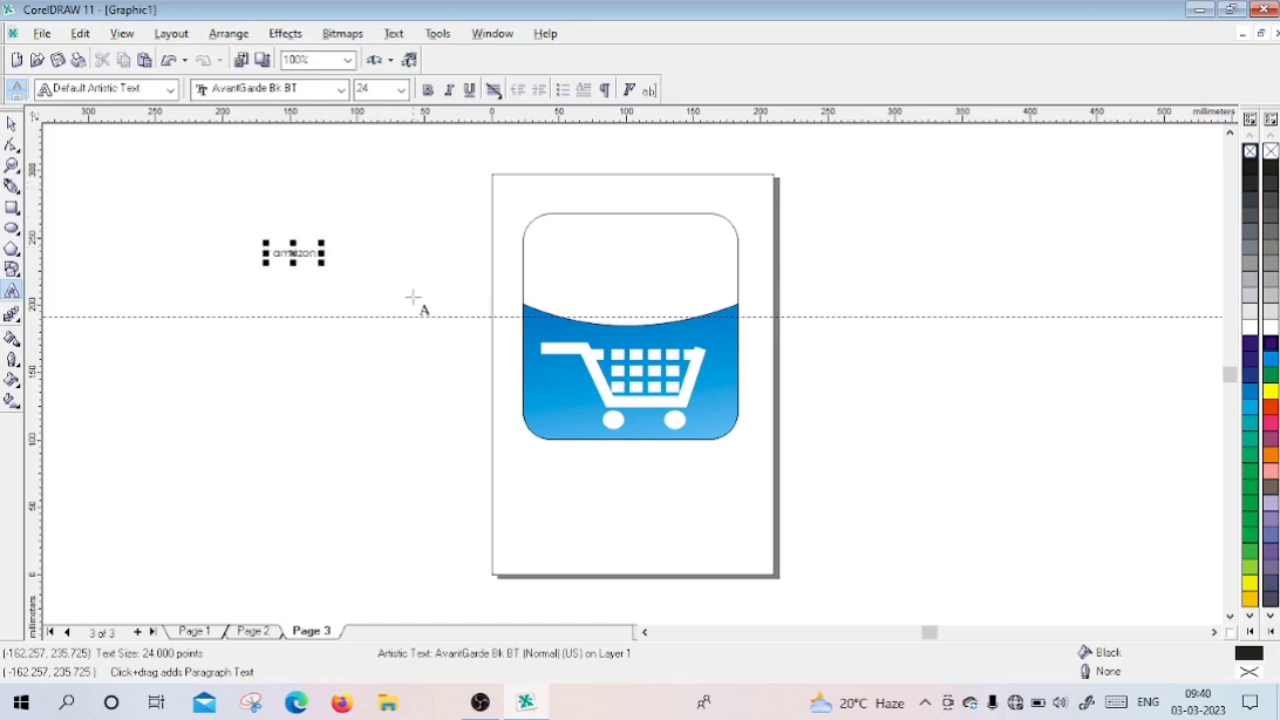
Step: Set the "amazon" text to 100 points in the Bahnschrift Light font
key("BackSpace")
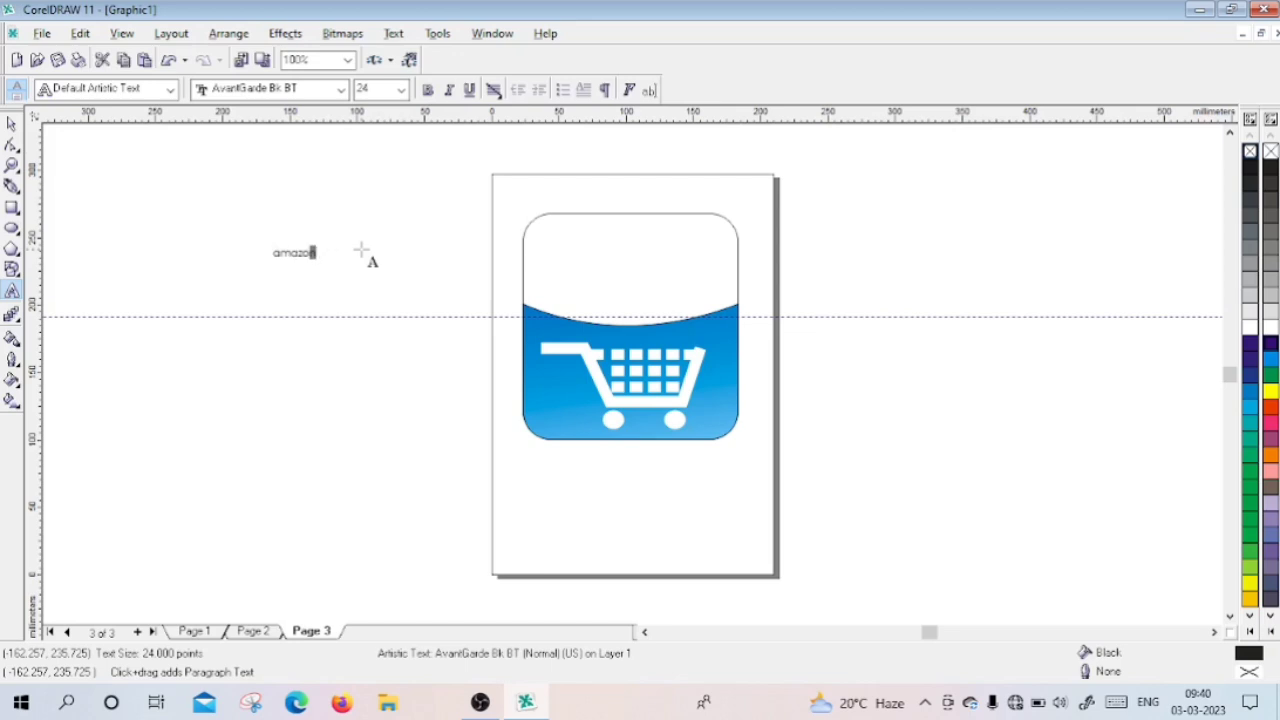
left_click(400, 91)
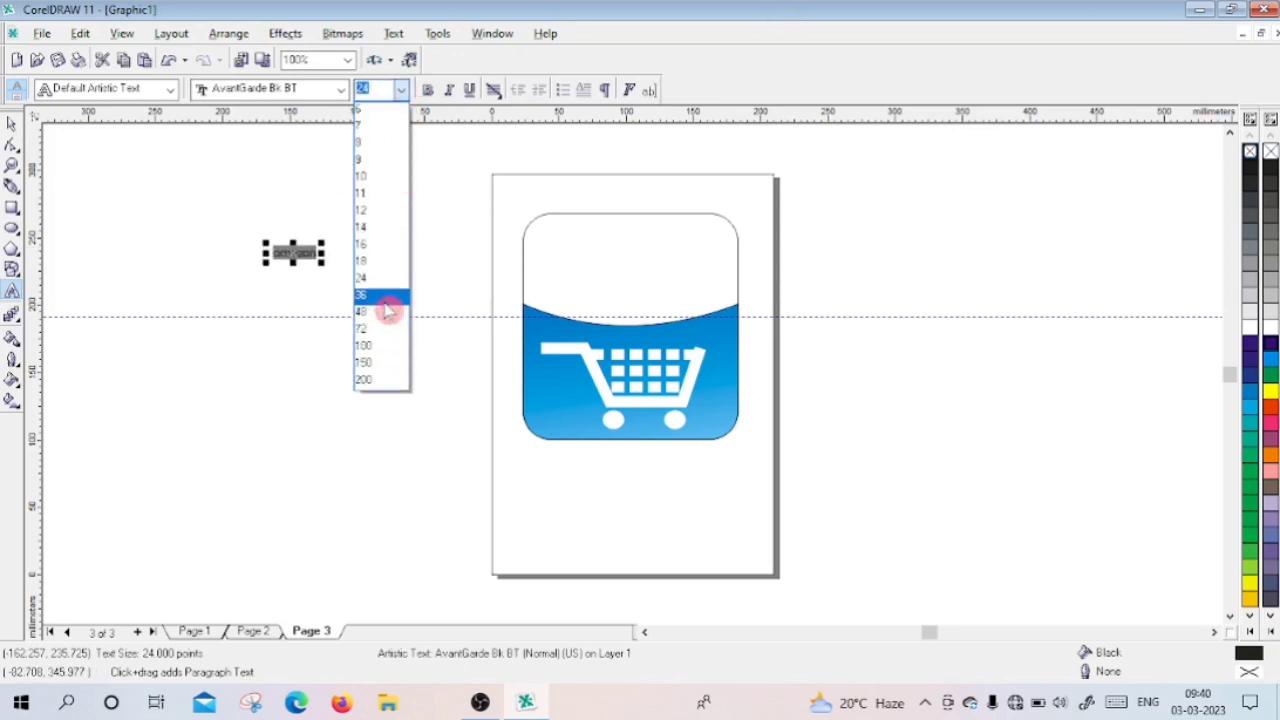
left_click(383, 329)
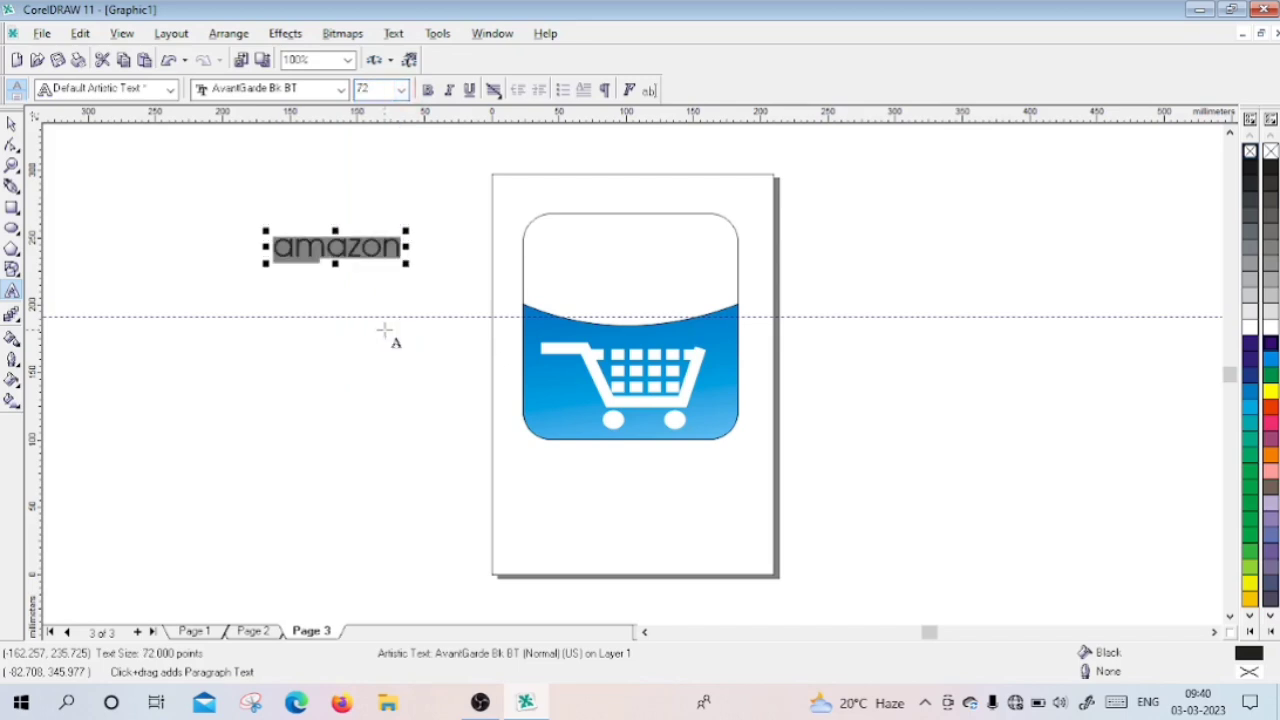
left_click(400, 89)
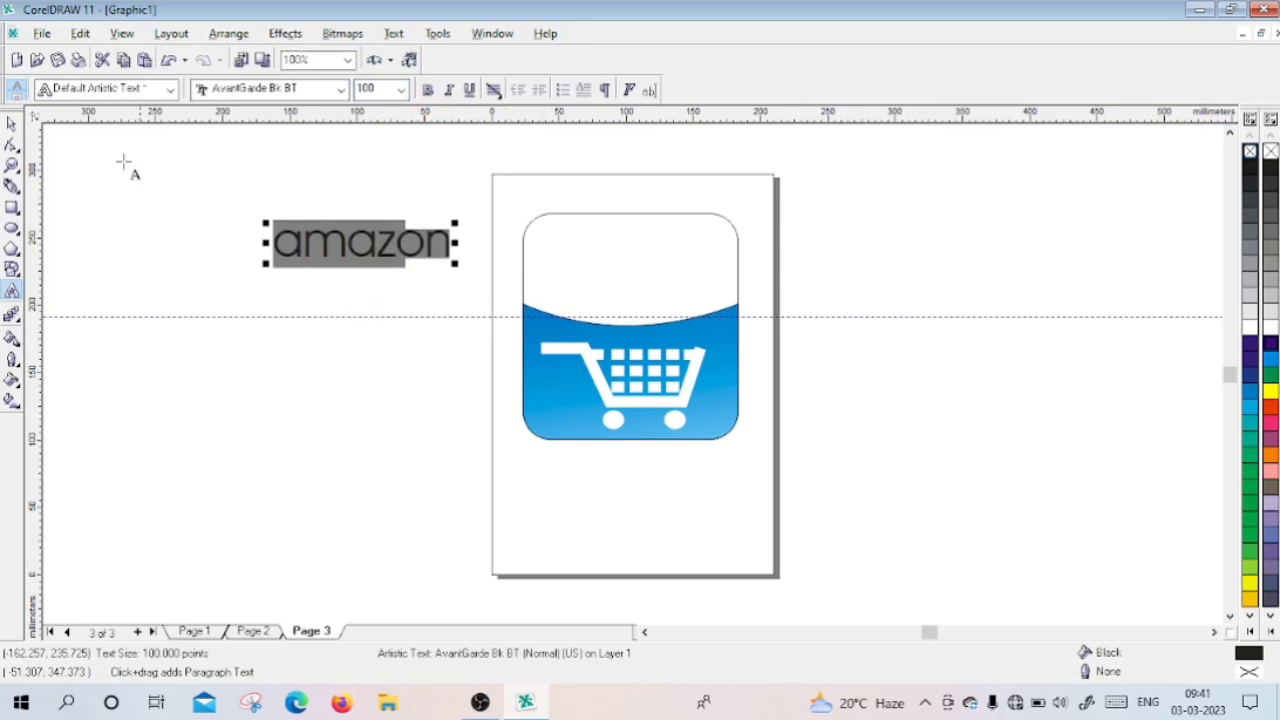
left_click(10, 123)
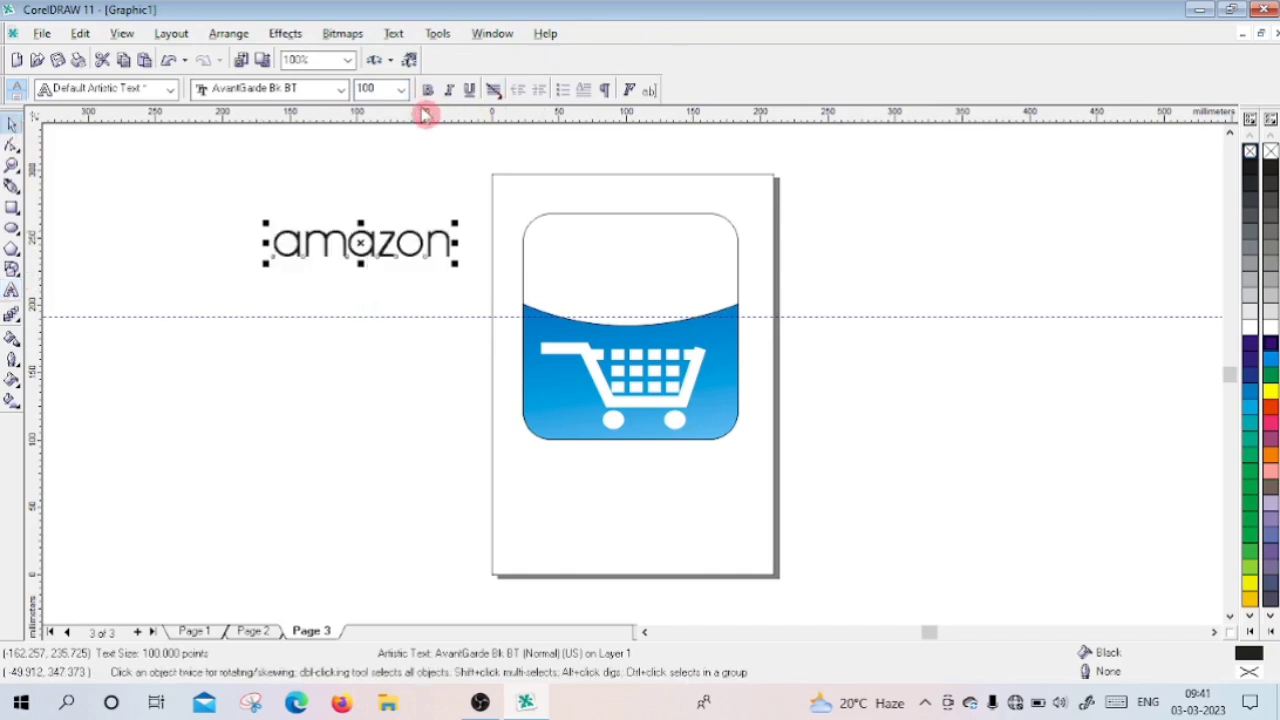
left_click(341, 89)
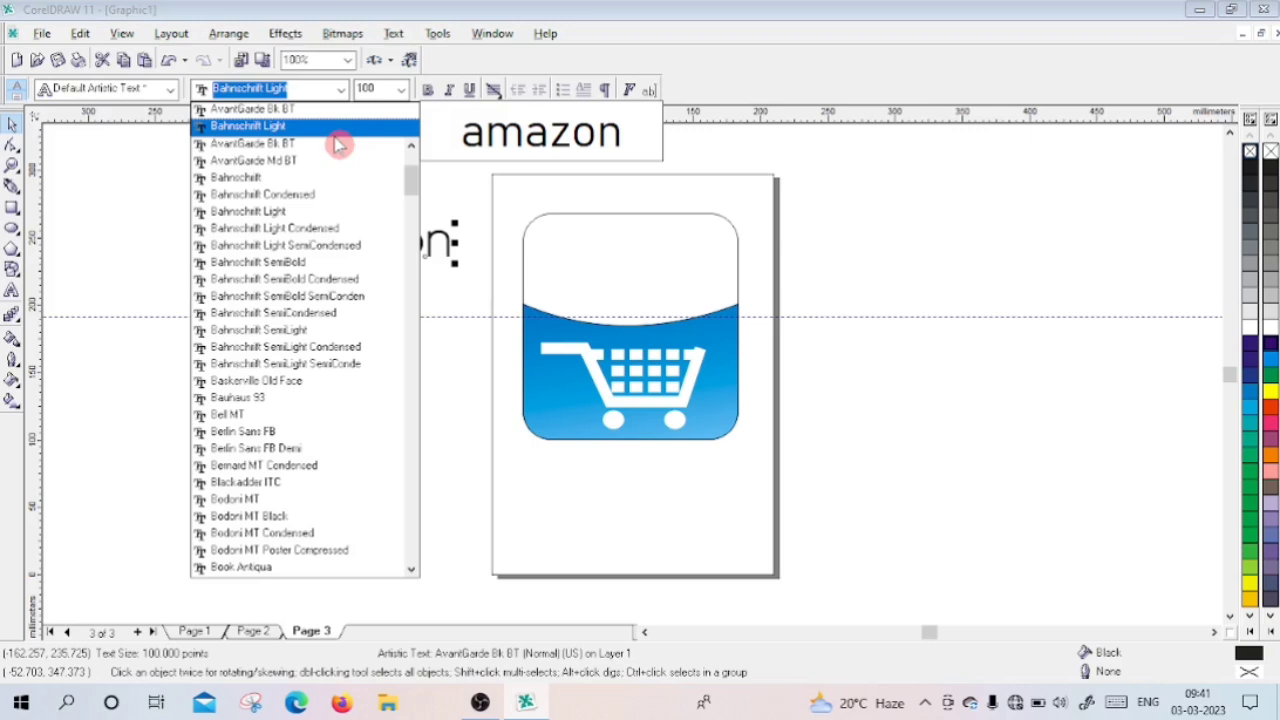
left_click(342, 126)
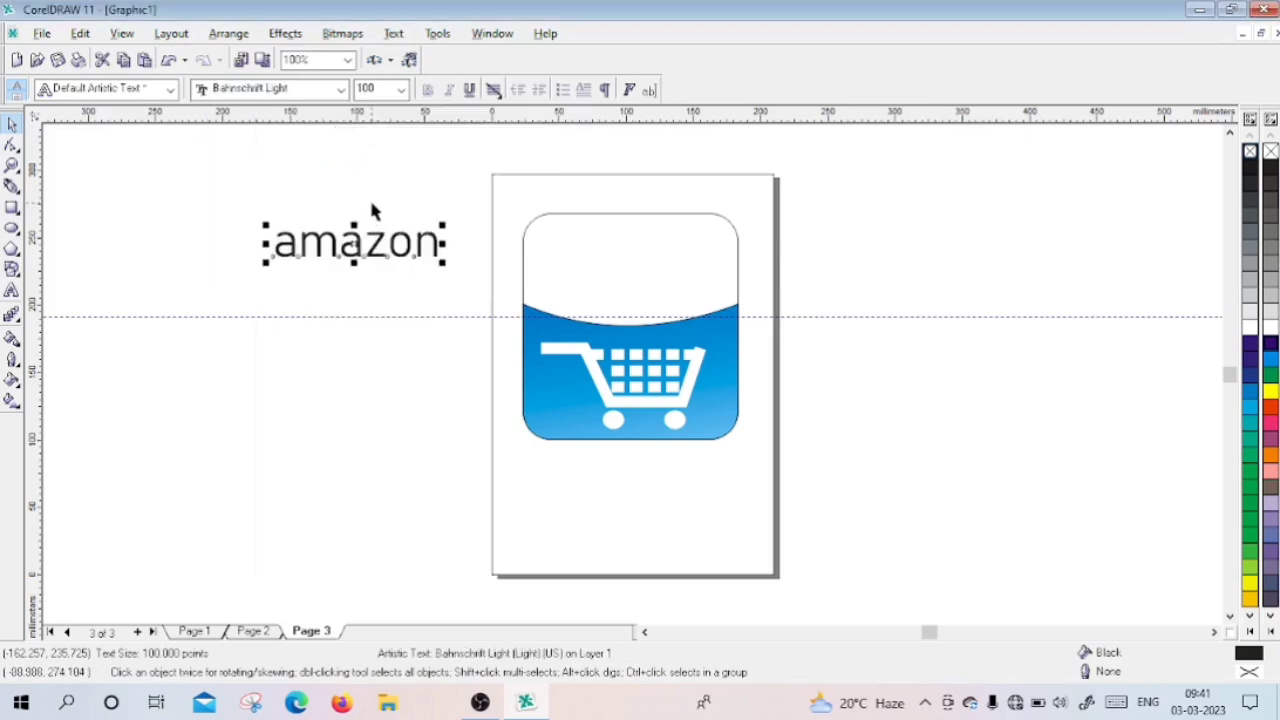
key("ctrl+b")
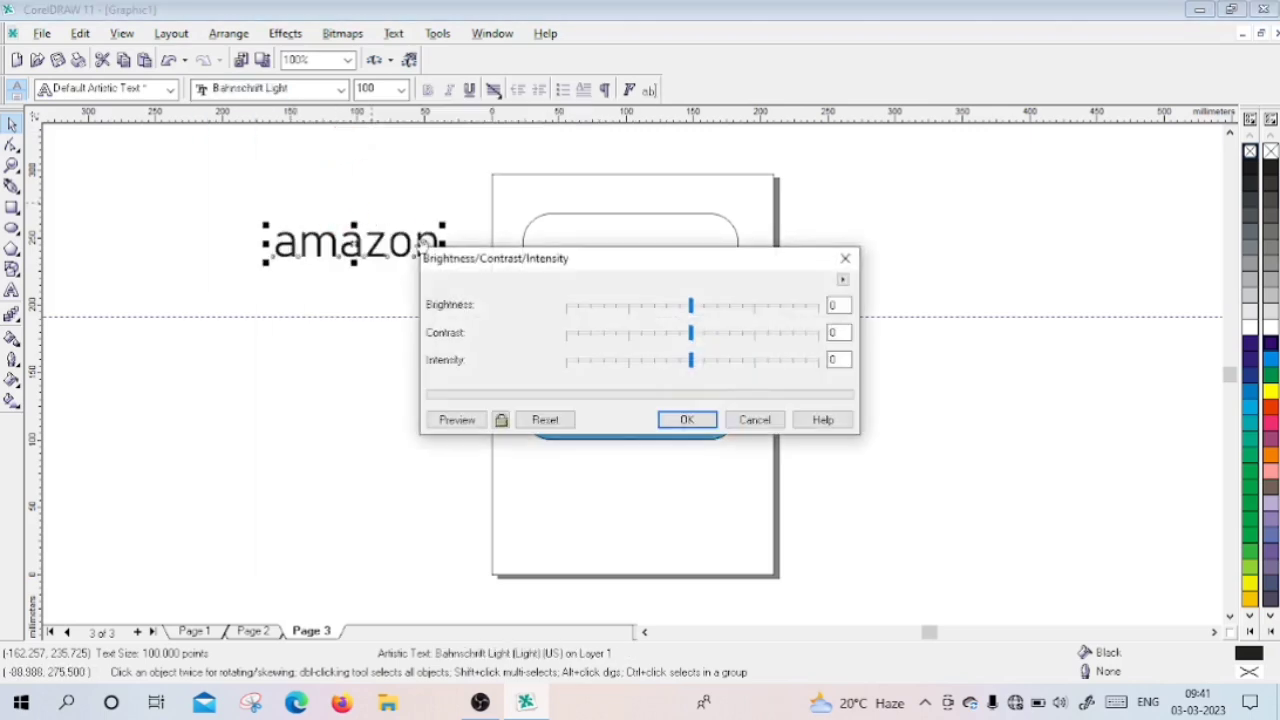
left_click(845, 258)
left_click(674, 366, "shift")
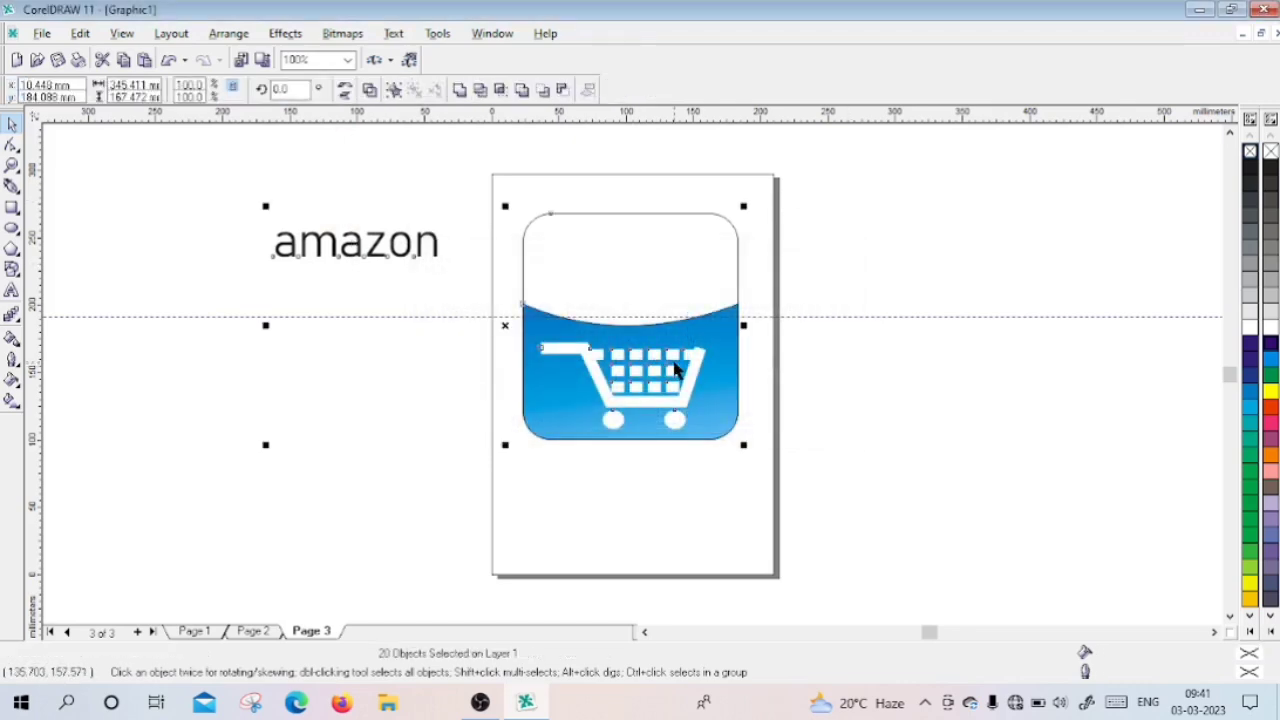
left_click(267, 330)
left_click(15, 338)
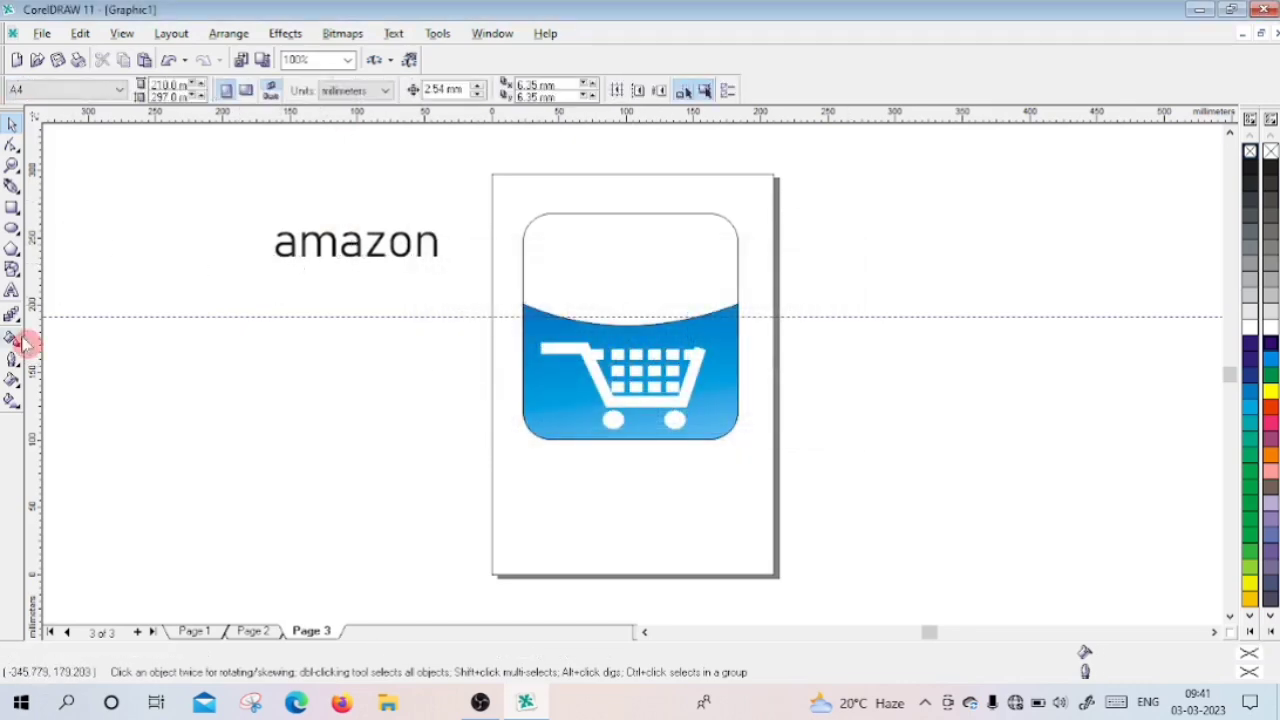
Step: Move the "amazon" text into the white upper area of the rounded square
left_click(13, 291)
left_click(326, 283)
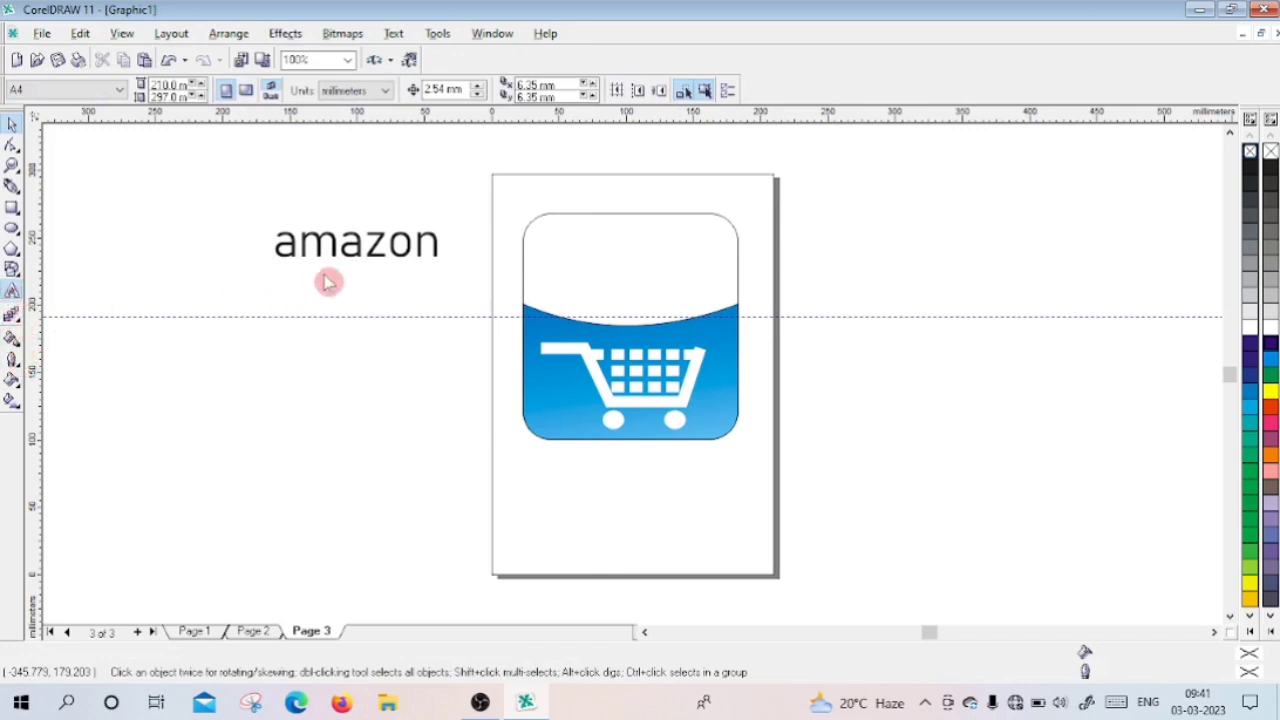
left_click_drag(273, 240, 464, 259)
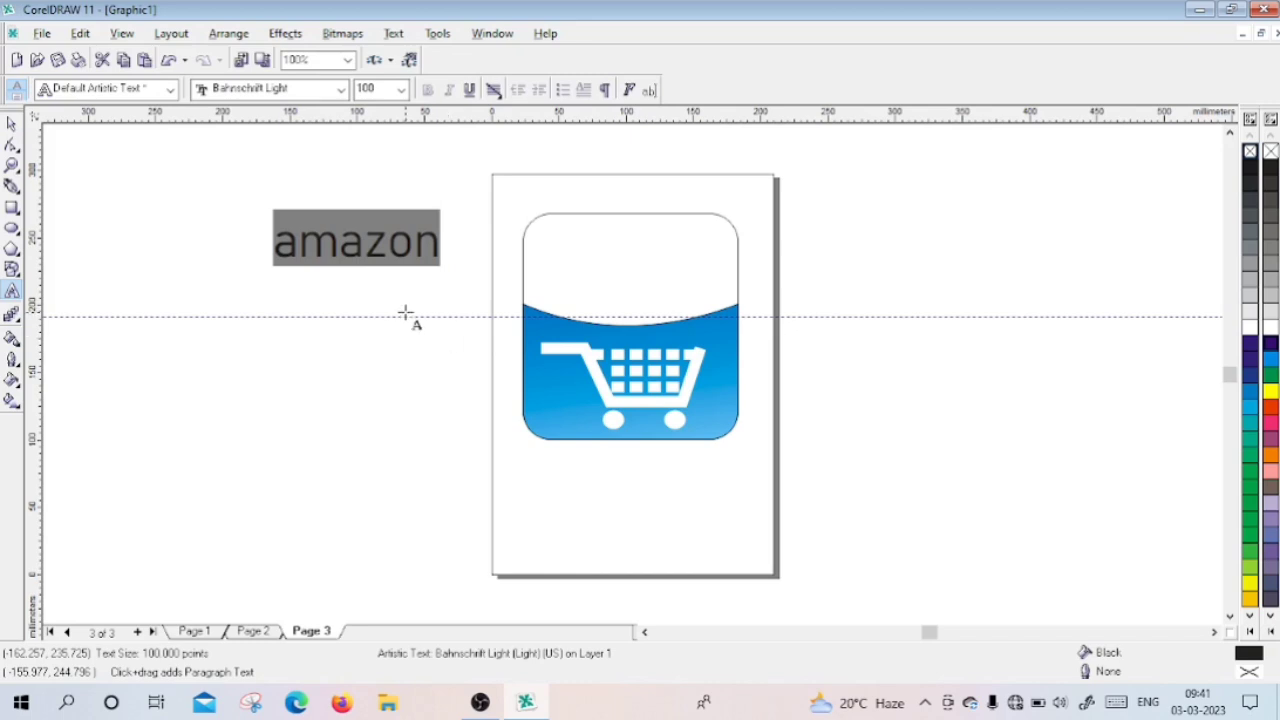
left_click(12, 123)
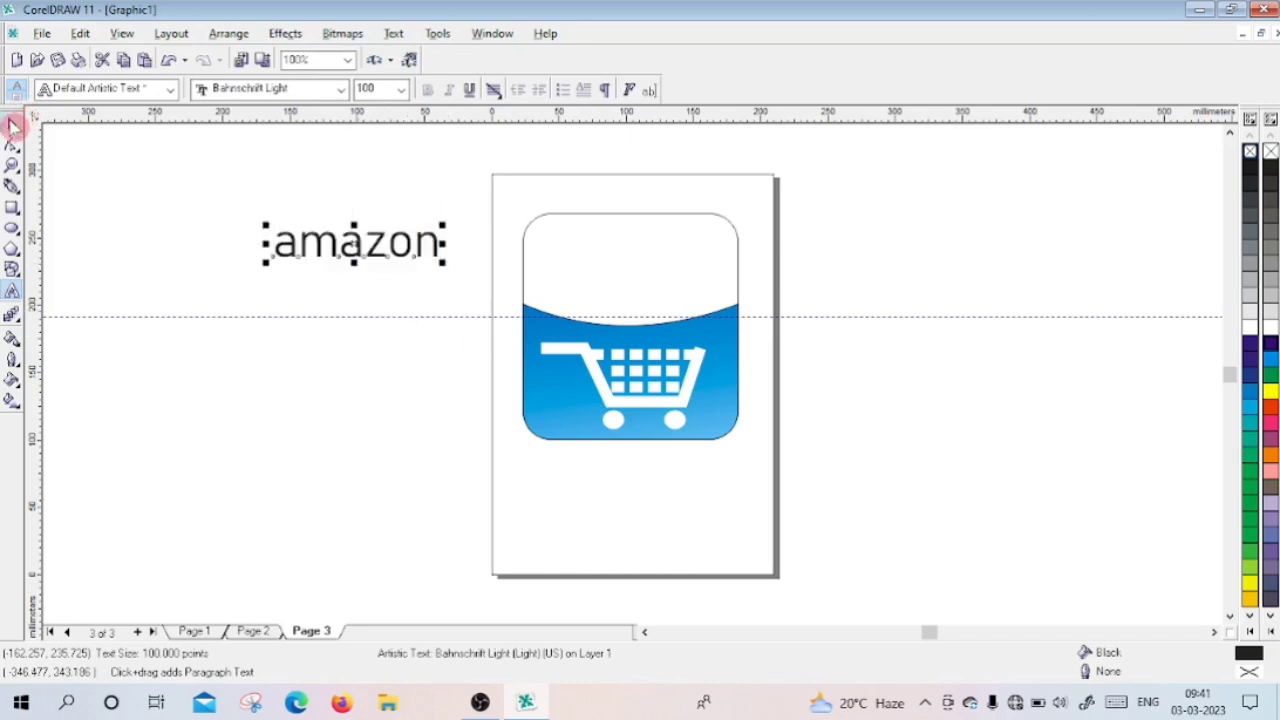
left_click_drag(353, 243, 620, 259)
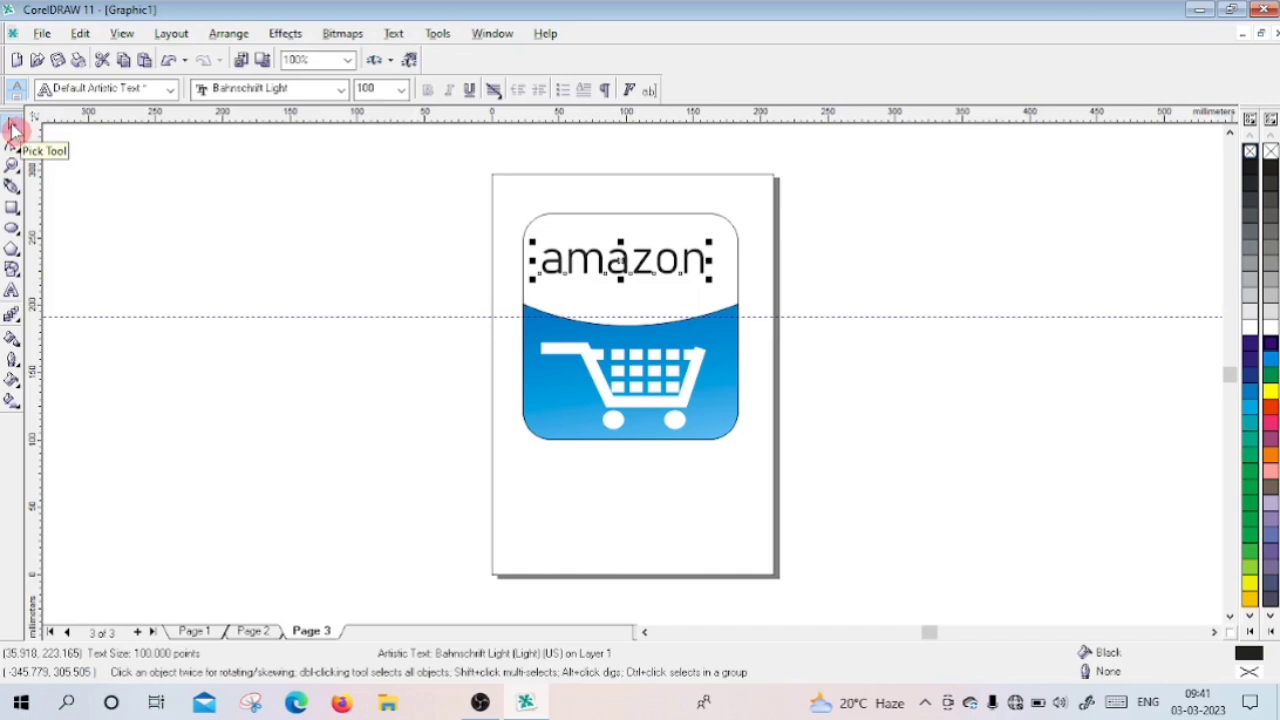
Step: Duplicate the "amazon" text and offset the copy about 2.54 mm to the left so the overlapping letters look bolder
key("plus")
key("Left")
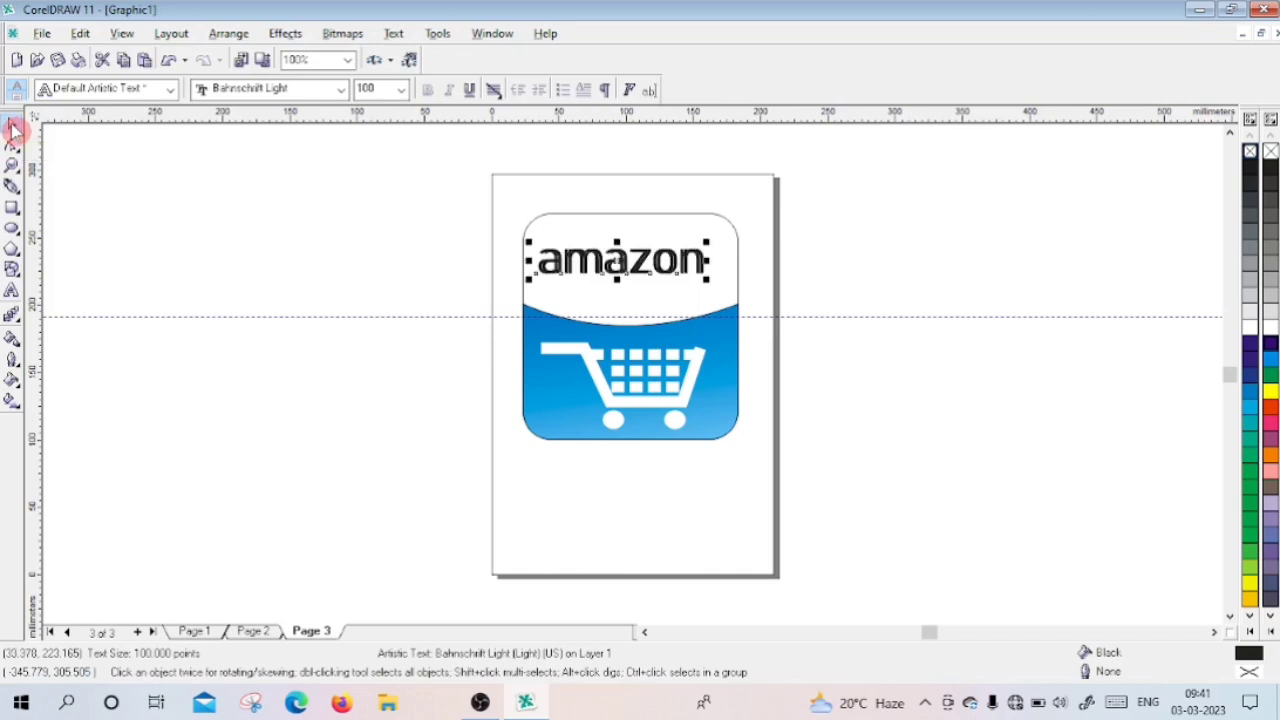
key("Left")
key("Right")
key("Right")
key("Left")
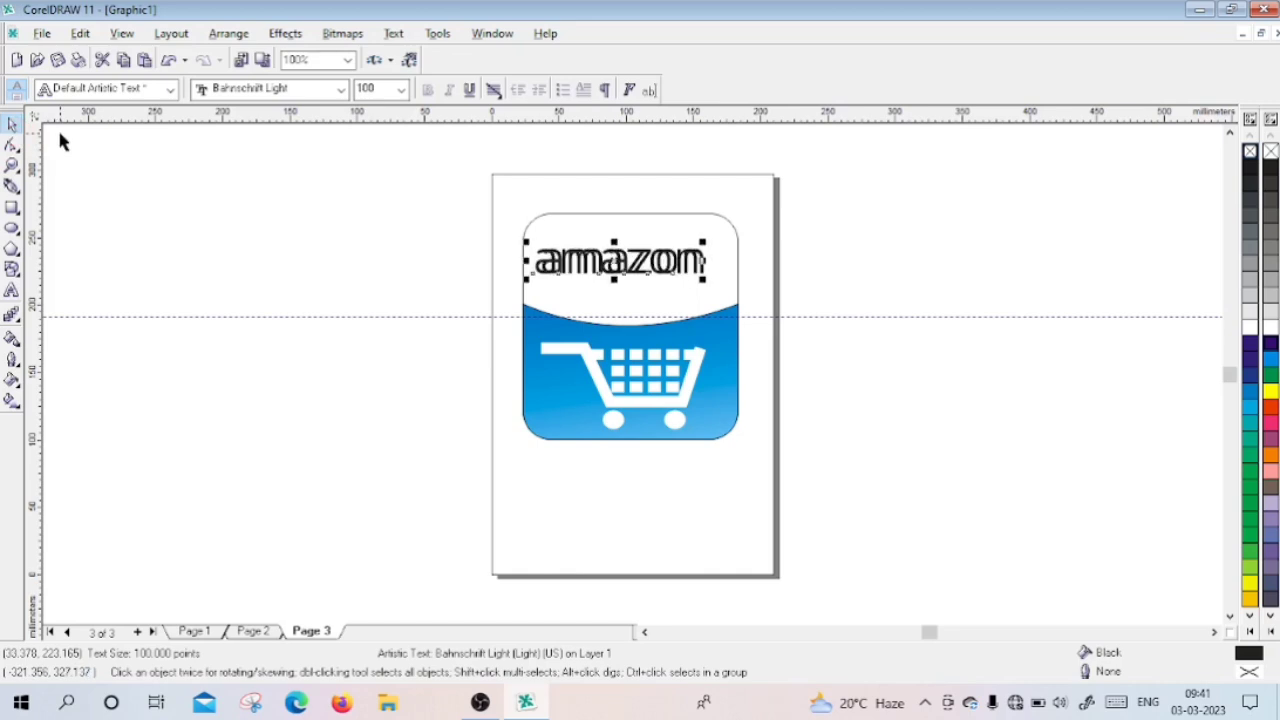
key("Right")
key("Right")
key("Left")
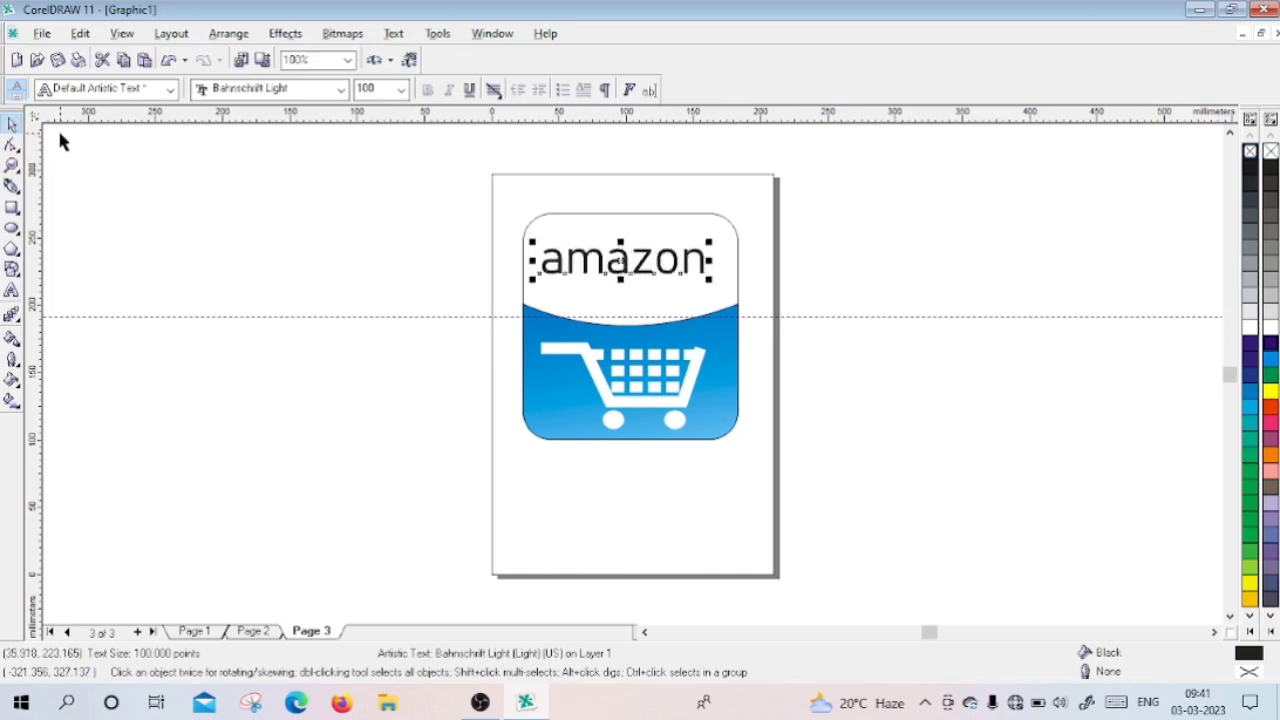
left_click(22, 120)
left_click(157, 266)
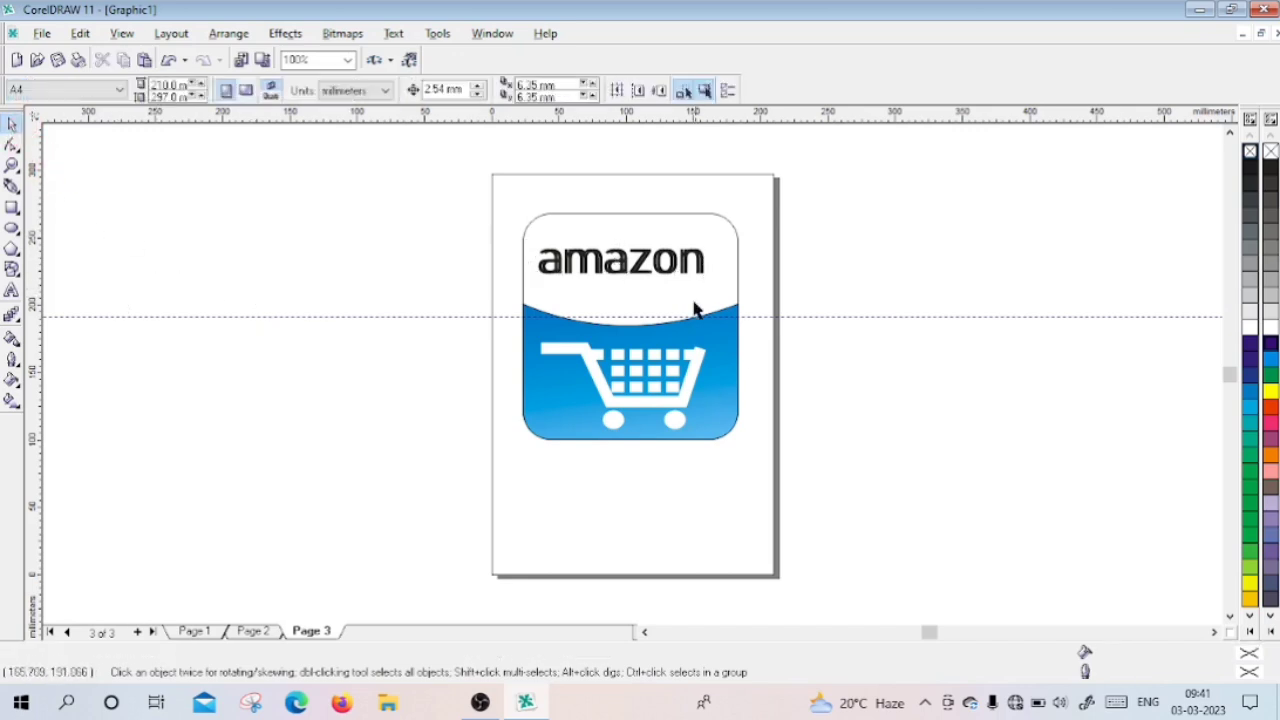
Step: Give the offset copy of the "amazon" text a hairline RGB 100% black outline
left_click(622, 278)
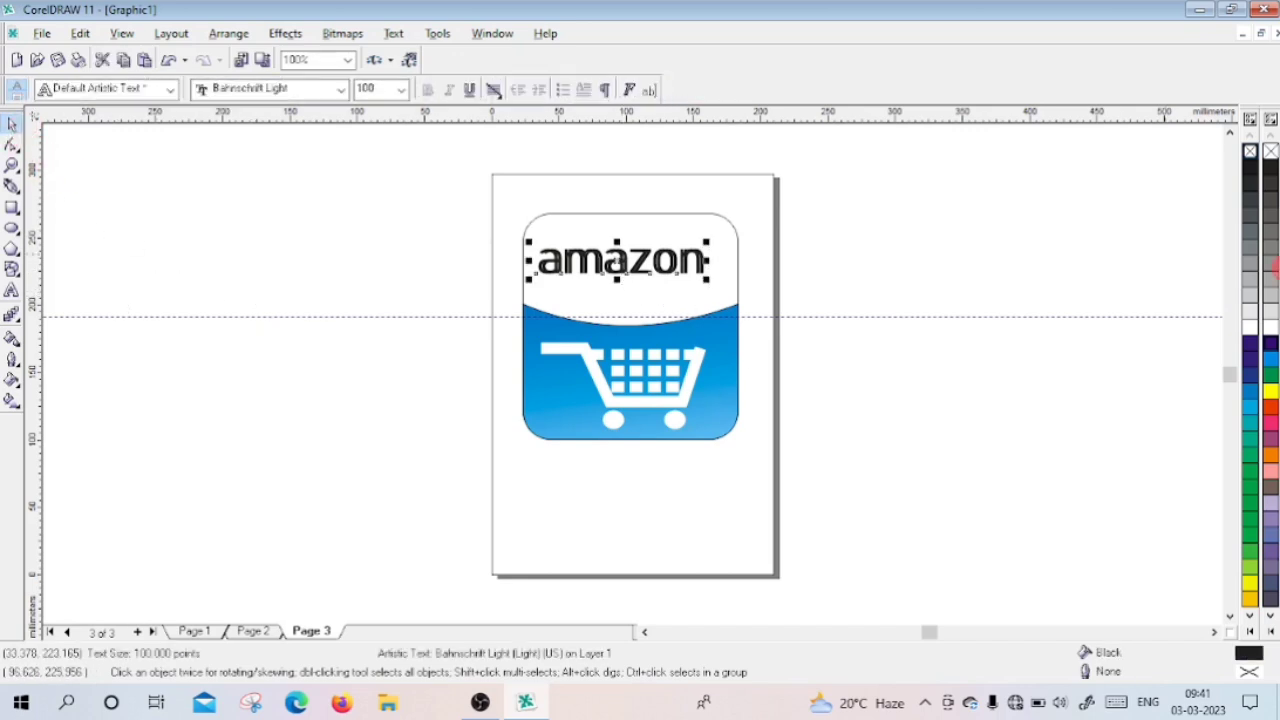
right_click(1256, 172)
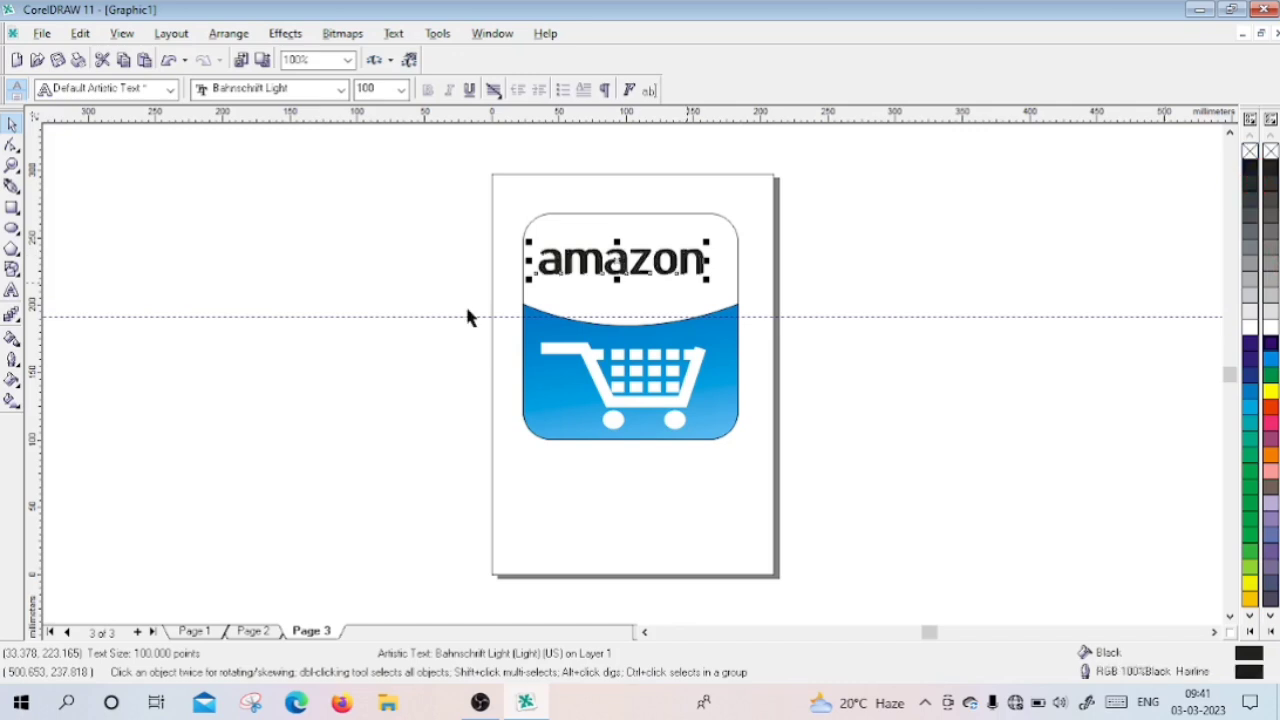
left_click(335, 364)
Step: Move both overlapping "amazon" texts together slightly up and right to centre them in the white upper area
left_click_drag(443, 220, 745, 316)
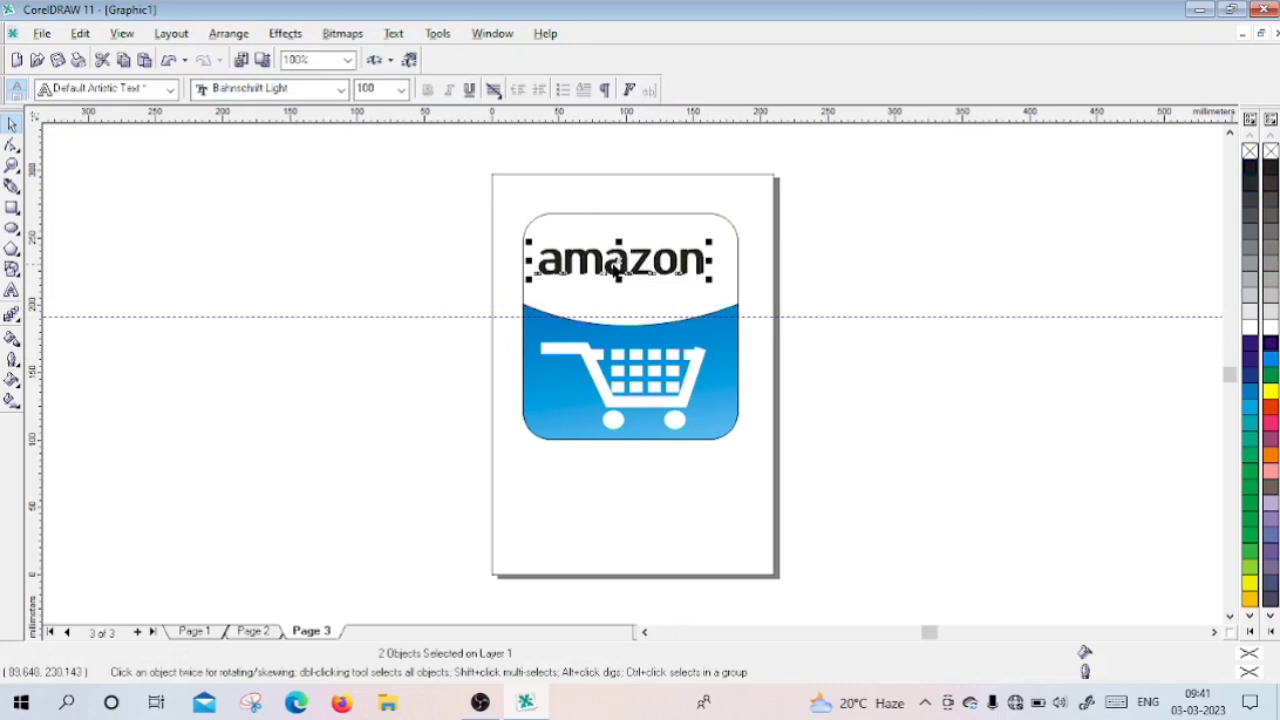
left_click_drag(619, 262, 630, 254)
left_click(432, 299)
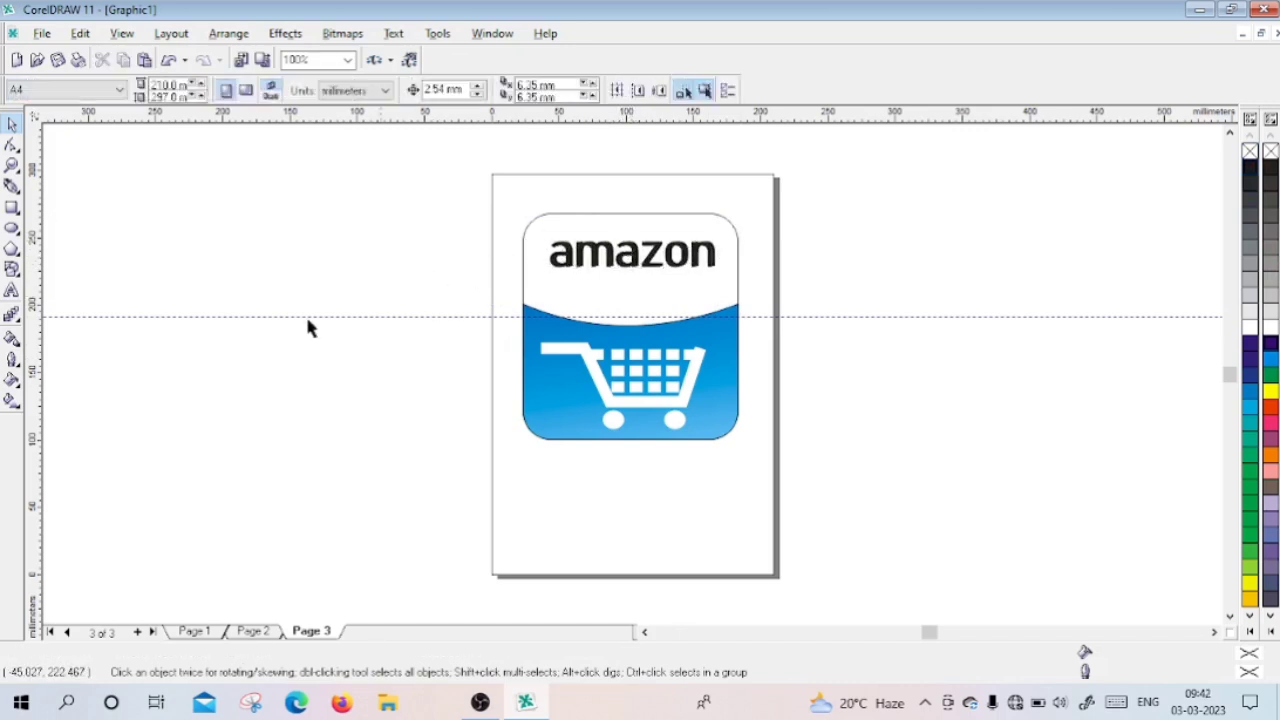
Step: Draw a closed two-node Bezier path as a nearly horizontal line about 138 mm long in the empty area beside the page
left_click(12, 186)
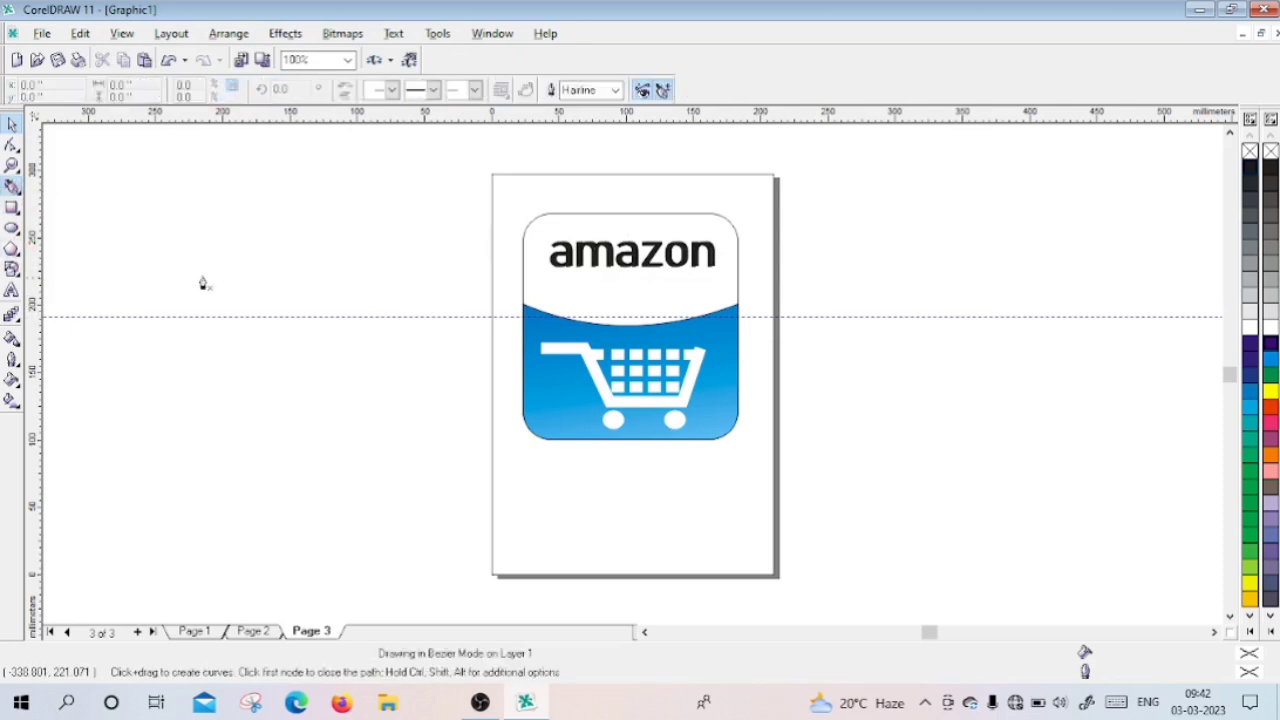
left_click(370, 258)
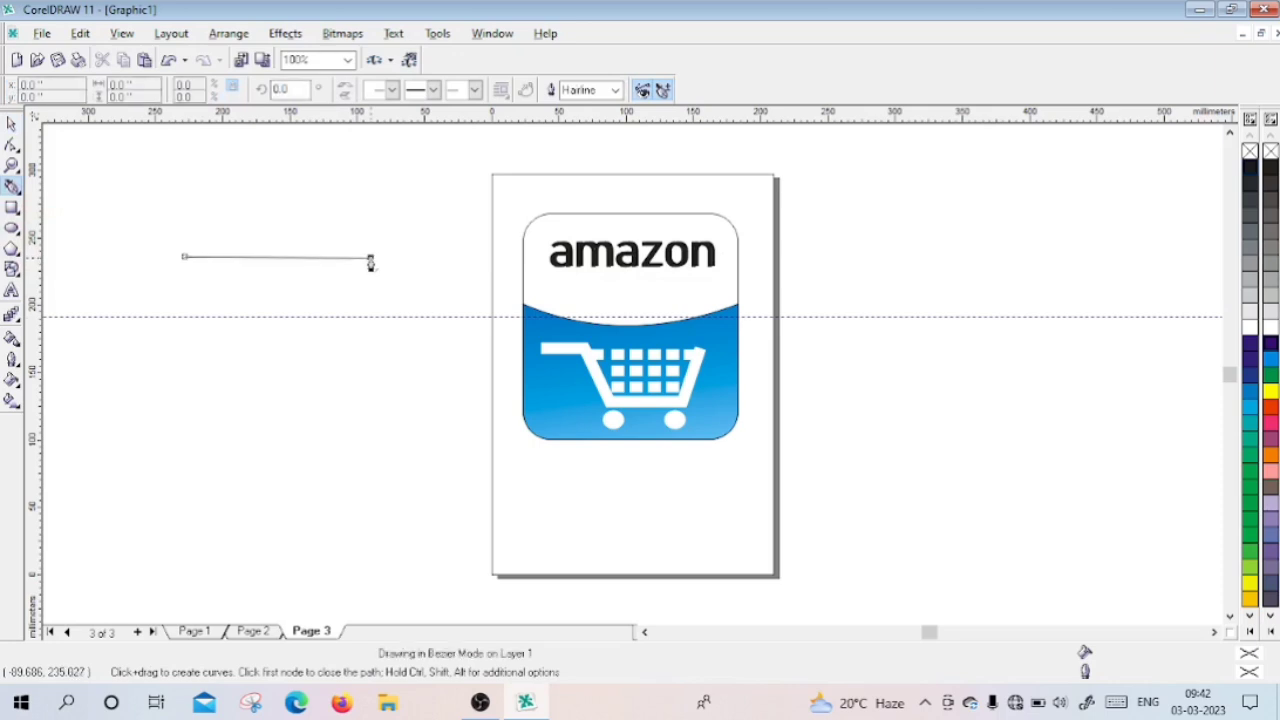
left_click(184, 258)
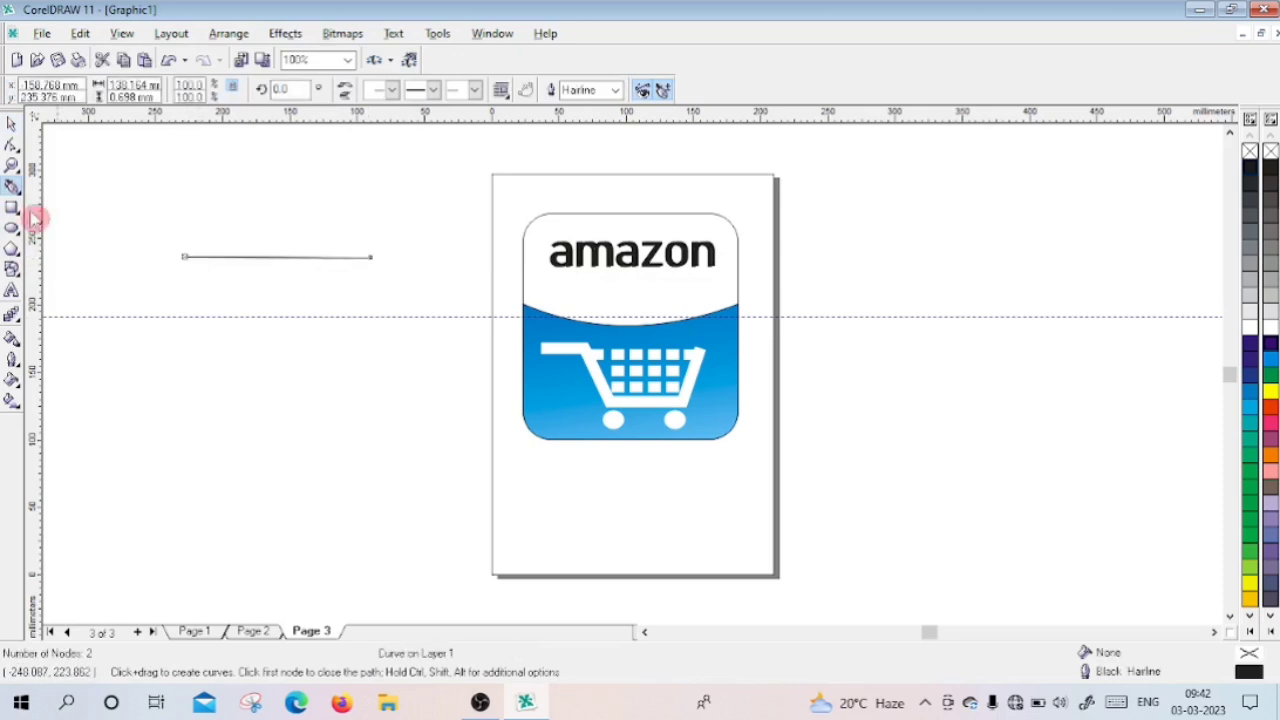
Step: Convert one segment of the two-node line to a curve and bend it downward into a shallow arc
left_click(11, 146)
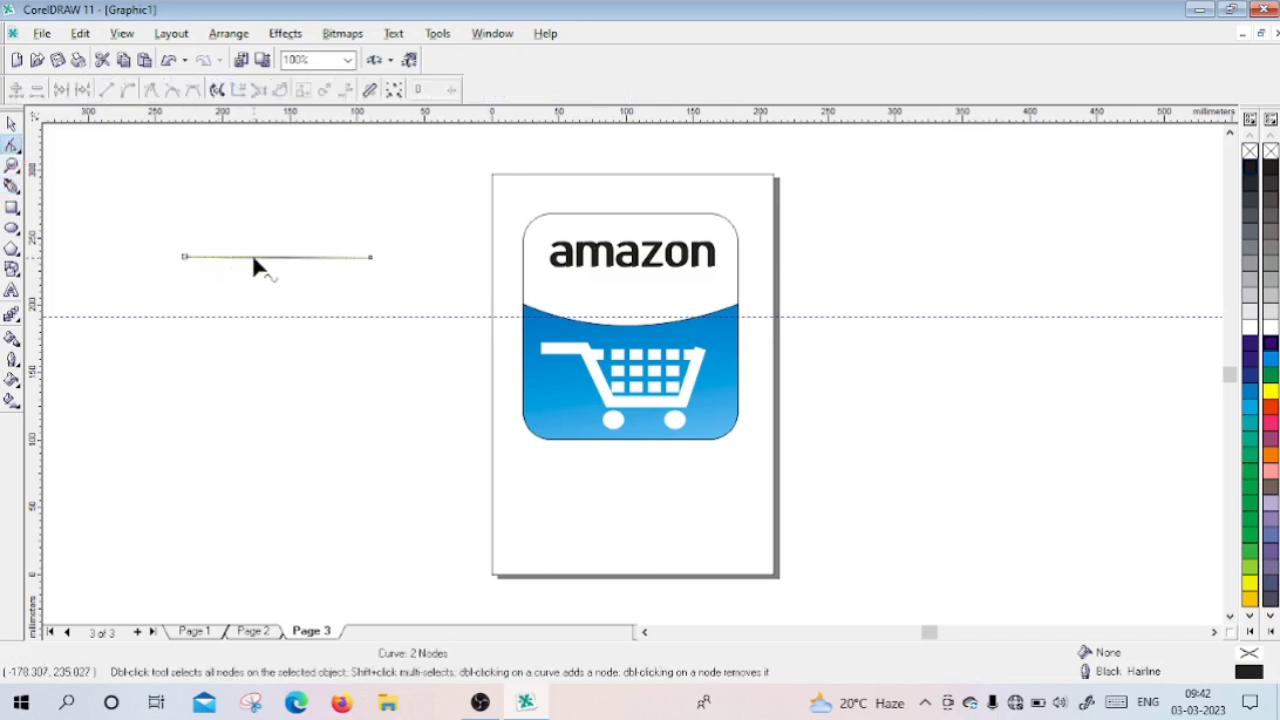
right_click(255, 260)
left_click(270, 327)
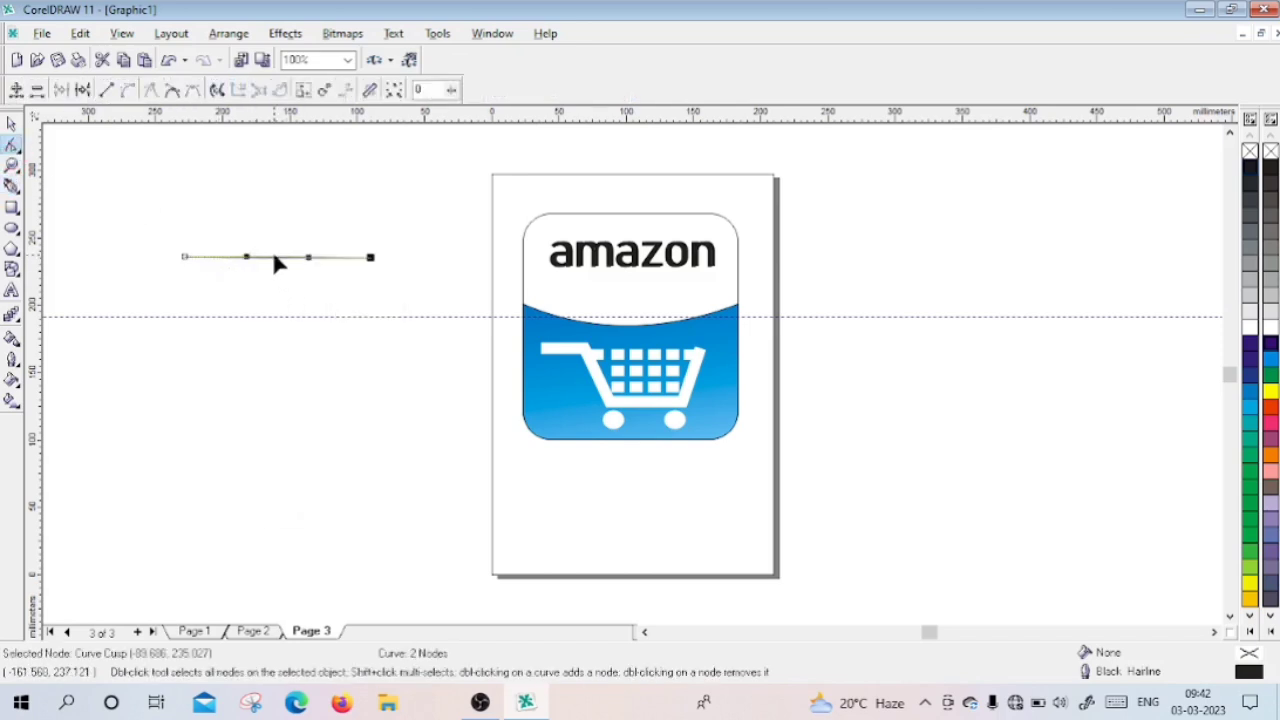
left_click(276, 258)
left_click_drag(273, 259, 274, 280)
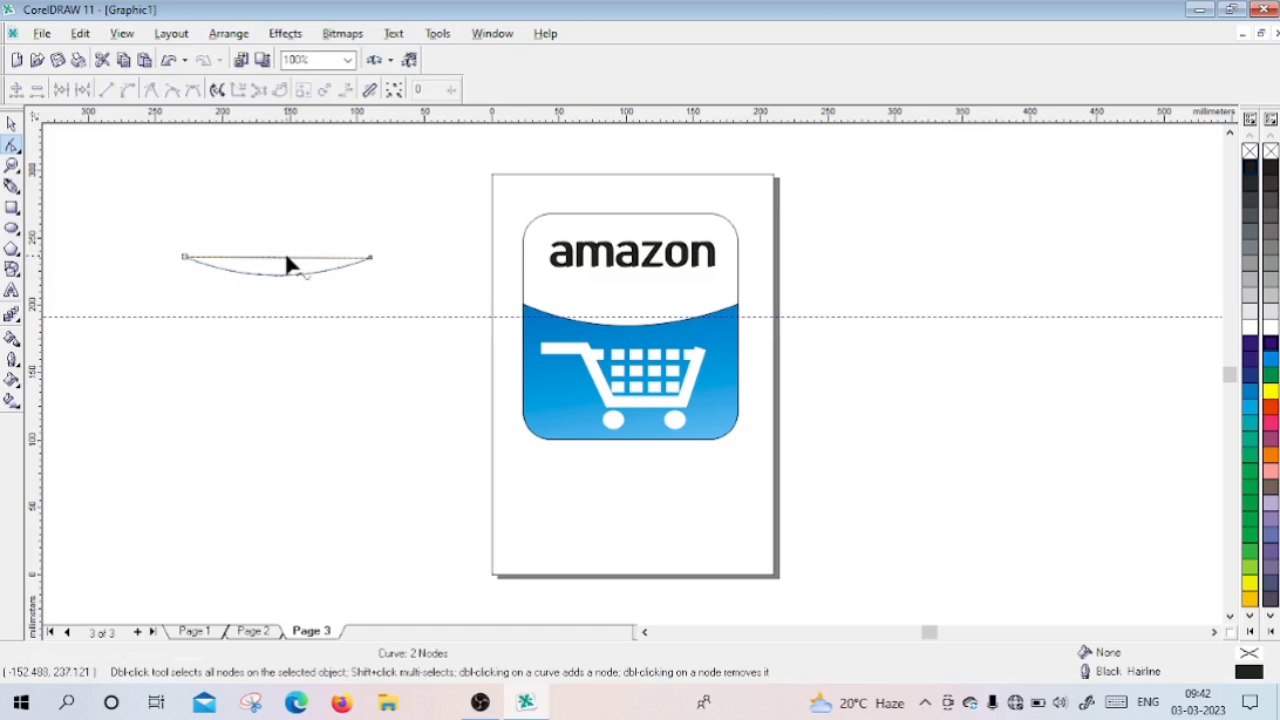
Step: Convert the remaining straight segment to a curve, bend it down inside the first arc, and raise the right end node slightly
right_click(286, 260)
left_click(314, 323)
left_click(281, 266)
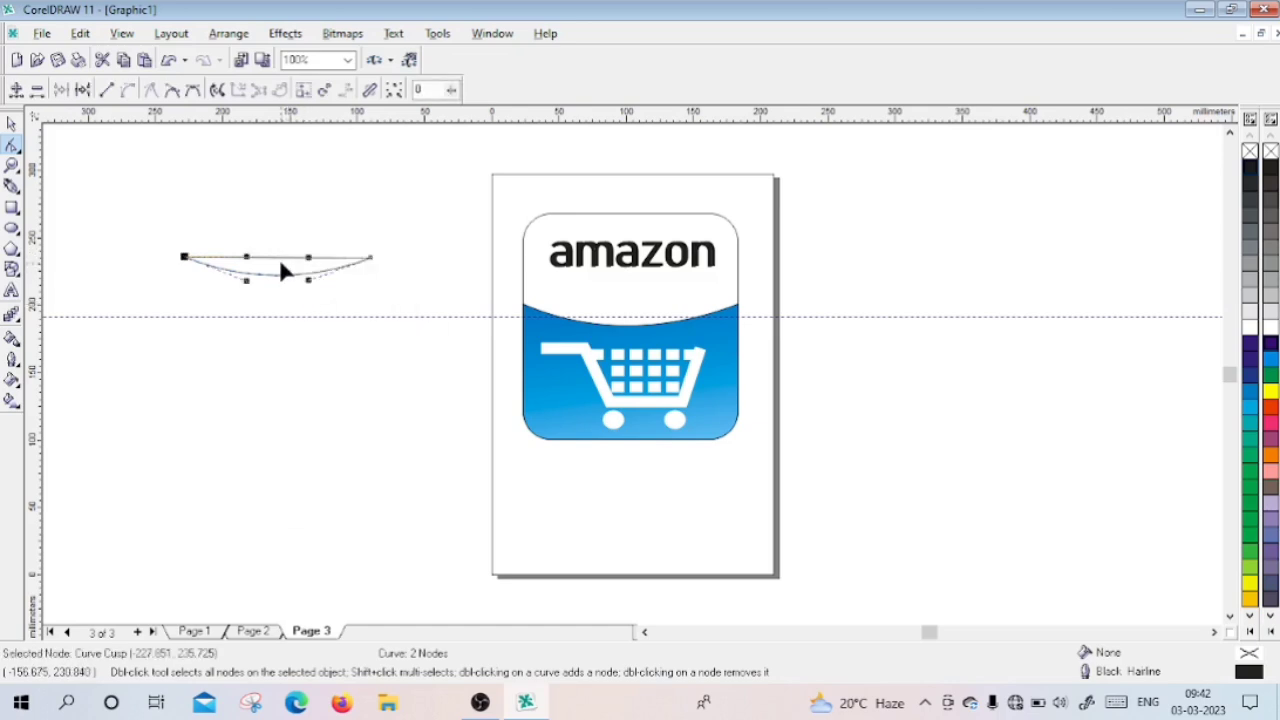
left_click_drag(280, 264, 287, 276)
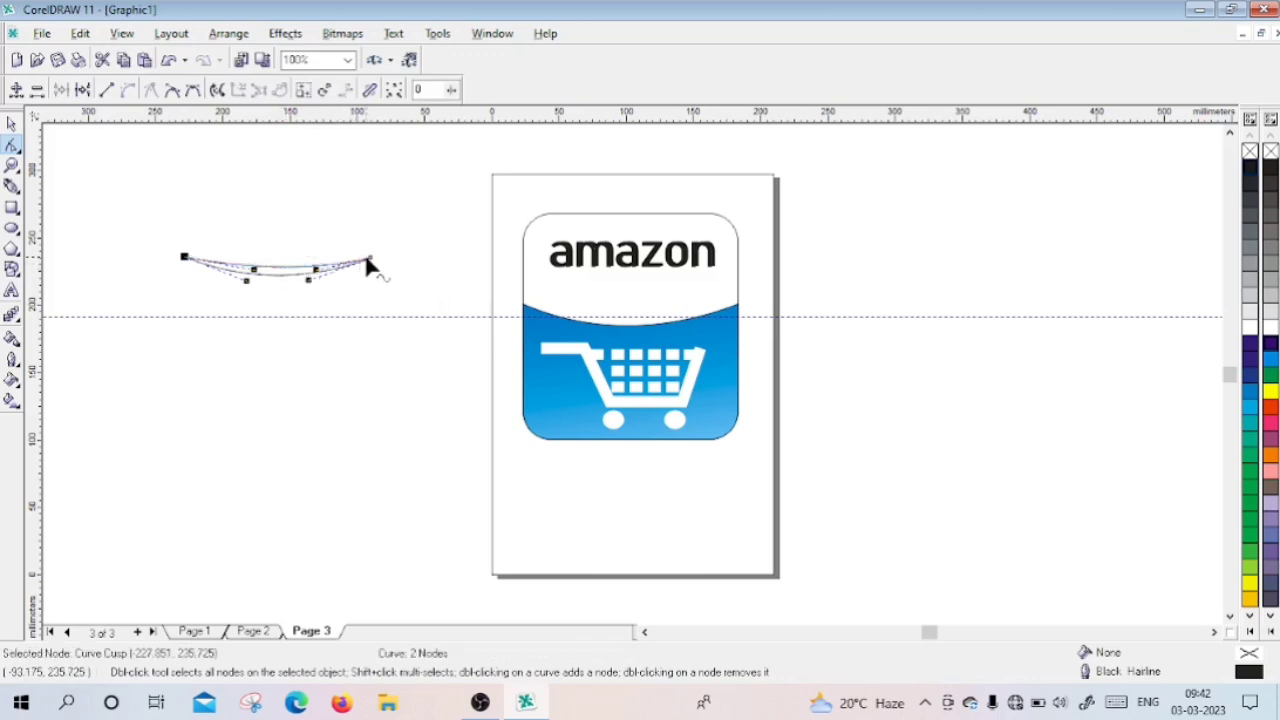
left_click_drag(367, 262, 372, 252)
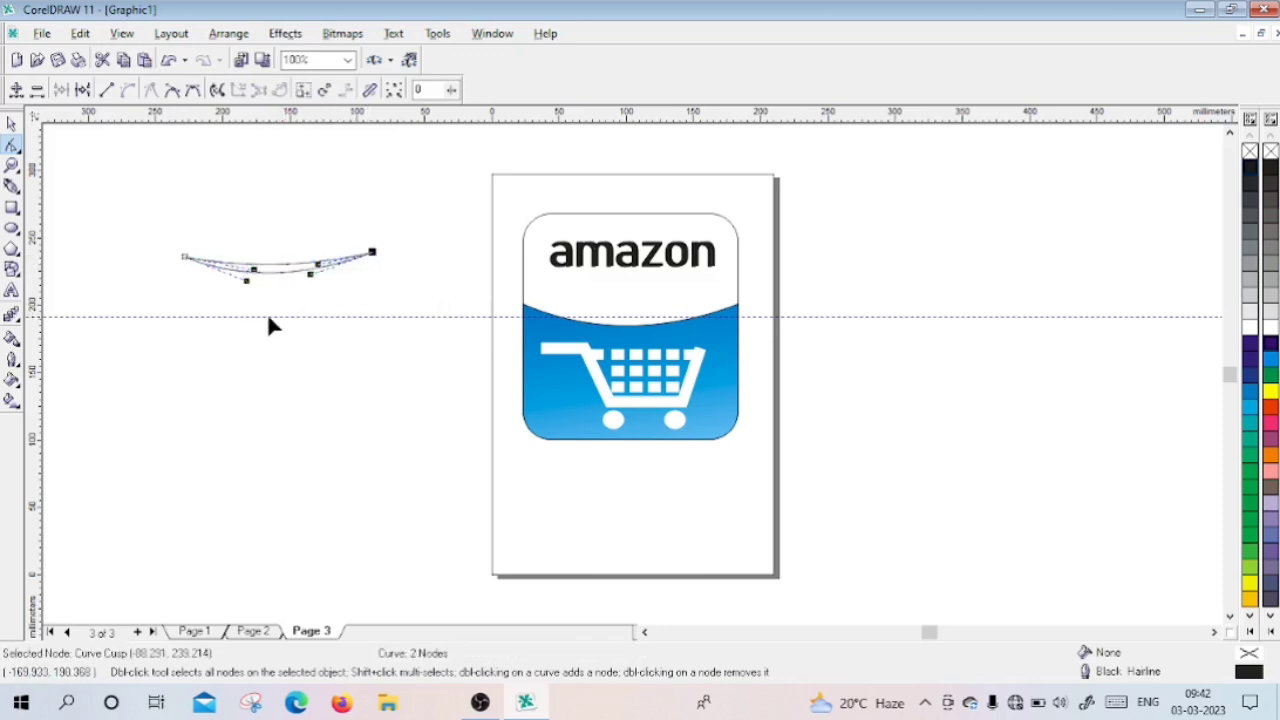
Step: Fill the smile shape with Orange and remove its outline
left_click(12, 122)
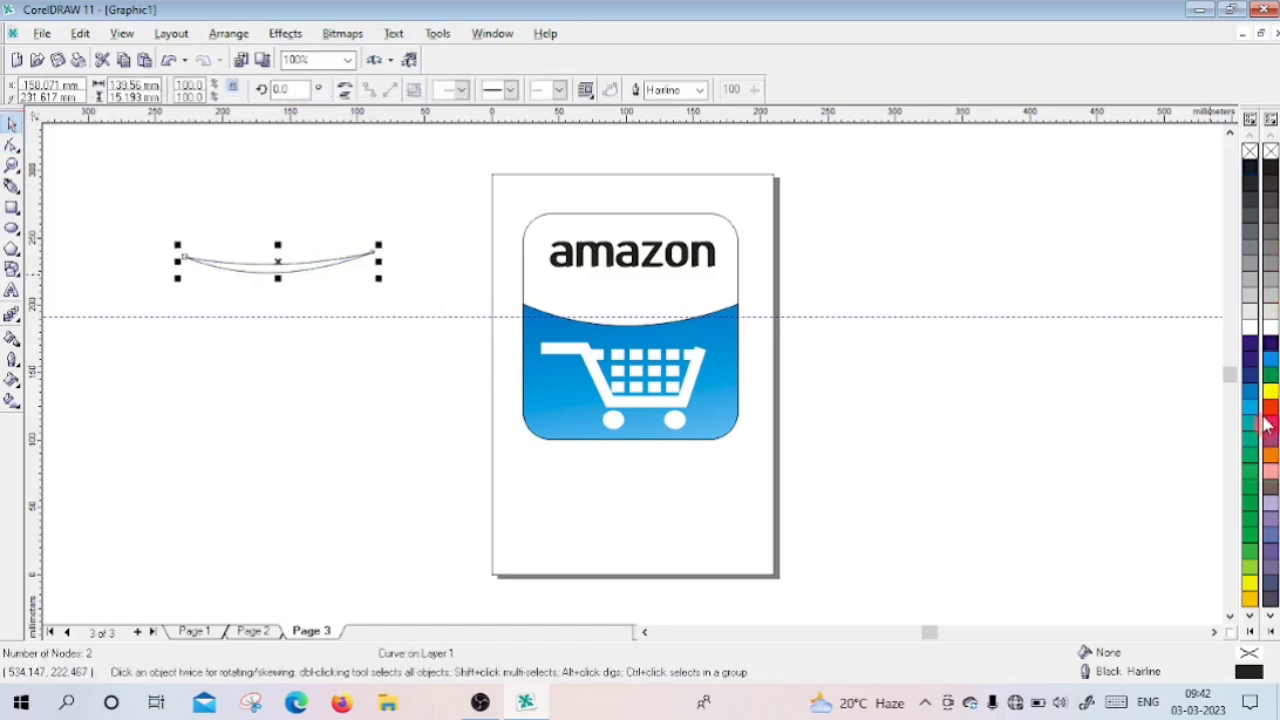
left_click(1270, 455)
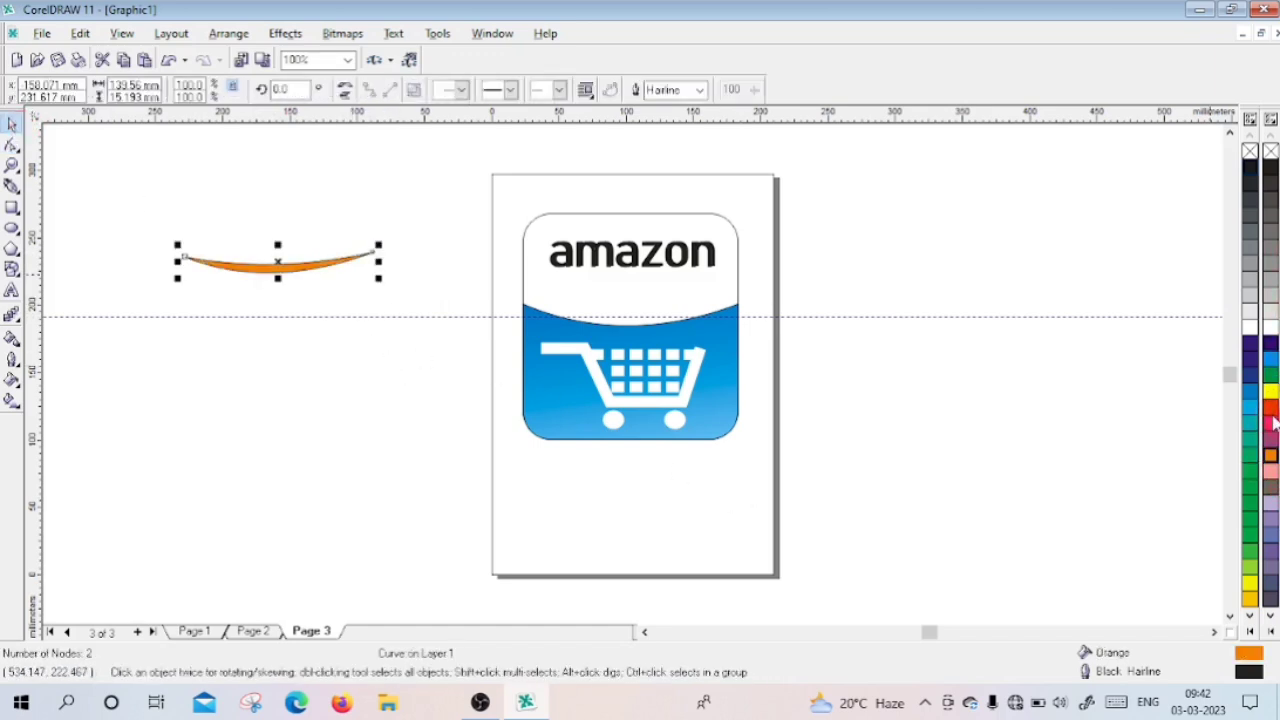
right_click(1270, 151)
left_click(182, 466)
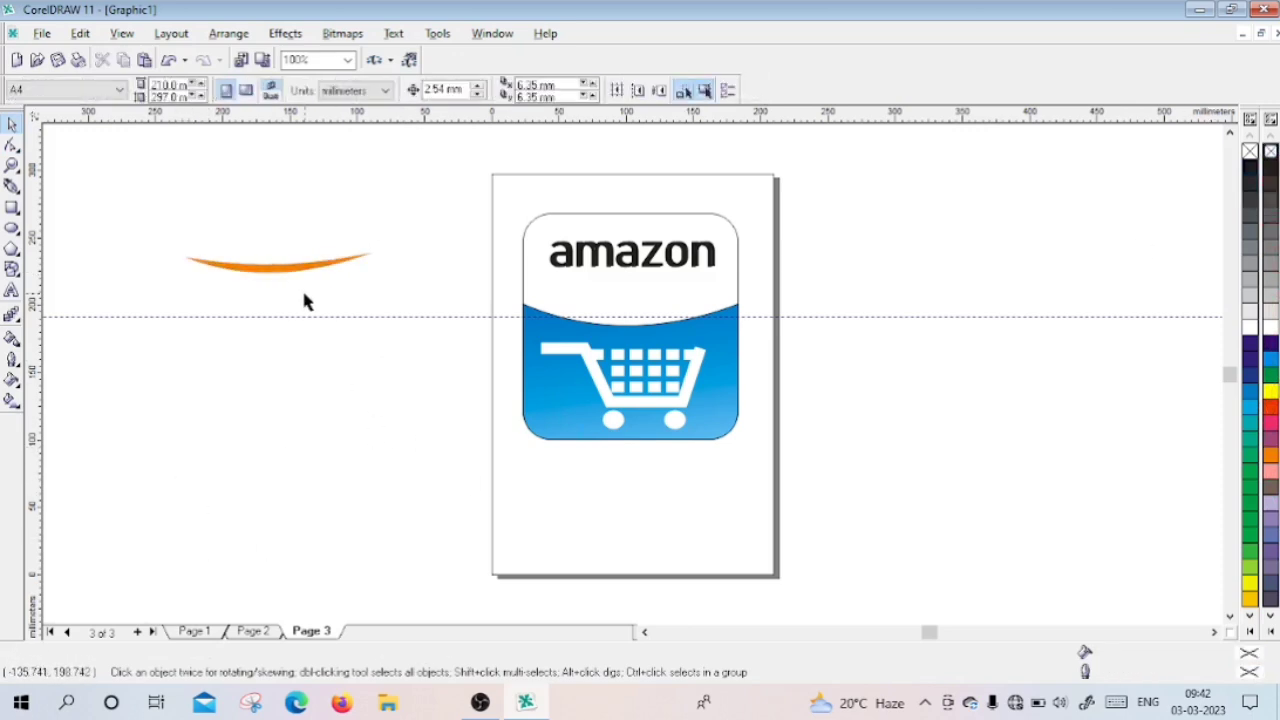
Step: Pull both curved edges of the orange smile further down to make it deeper and thicker
left_click(12, 145)
left_click(277, 267)
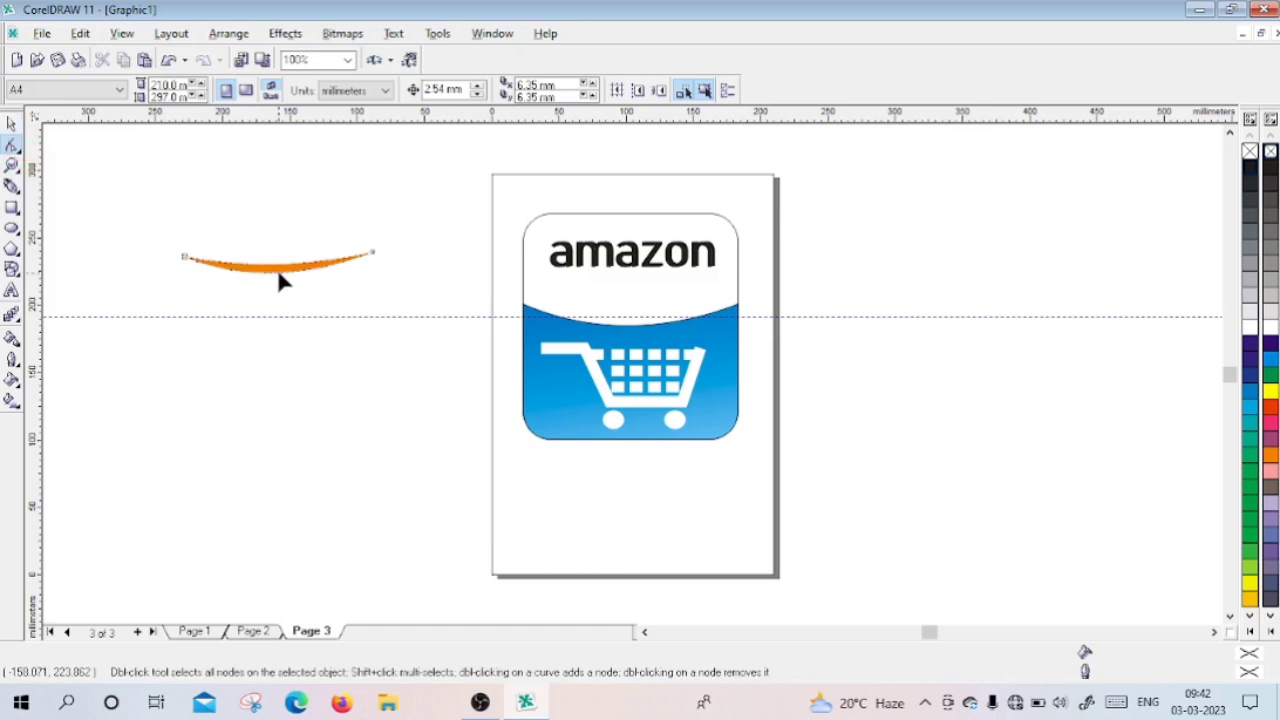
mouse_move(274, 277)
left_mouse_down()
mouse_move(280, 290)
mouse_move(282, 279)
left_mouse_up()
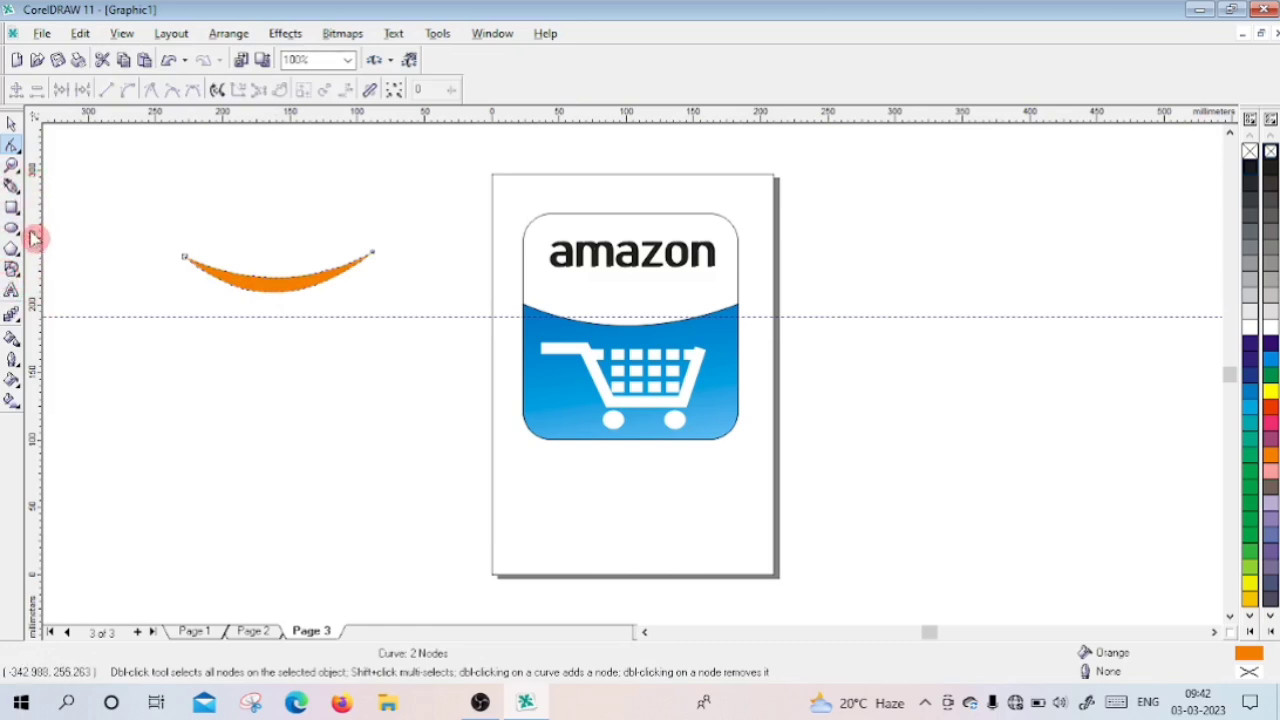
Step: Draw an open three-node Bezier arrowhead about 15 by 20 mm around the right tip of the orange smile
left_click(12, 186)
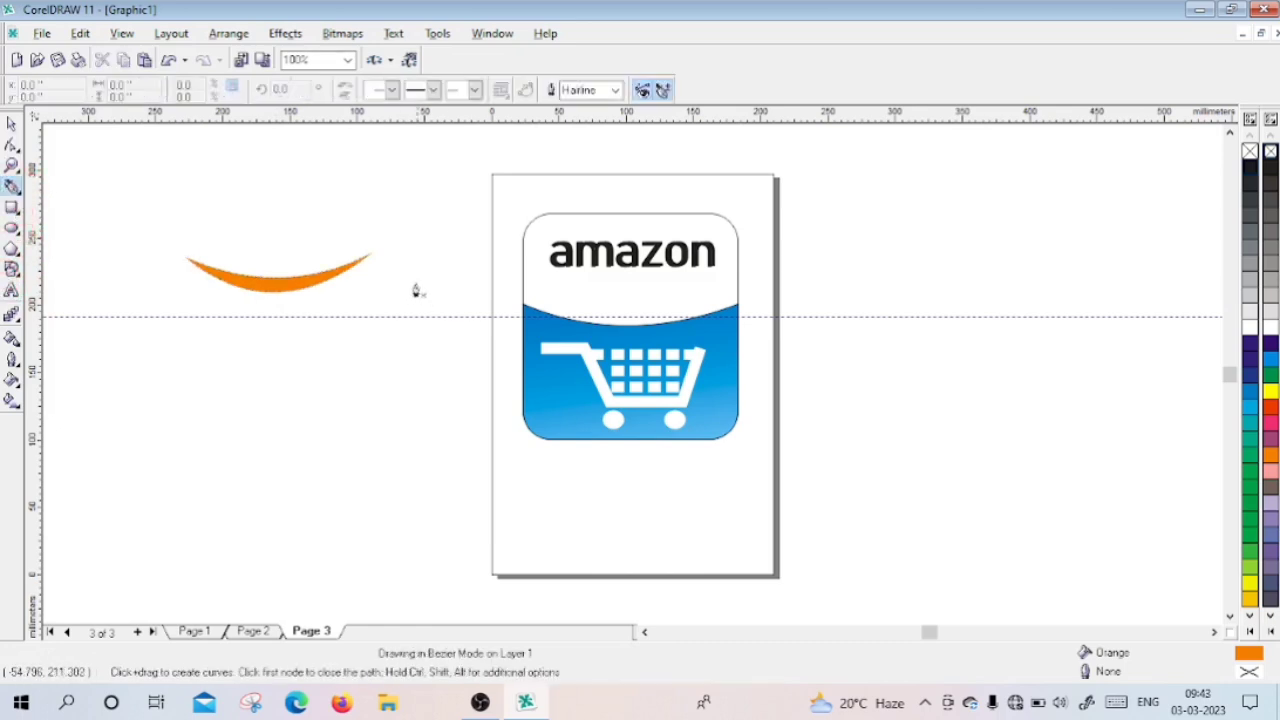
left_click_drag(359, 232, 369, 236)
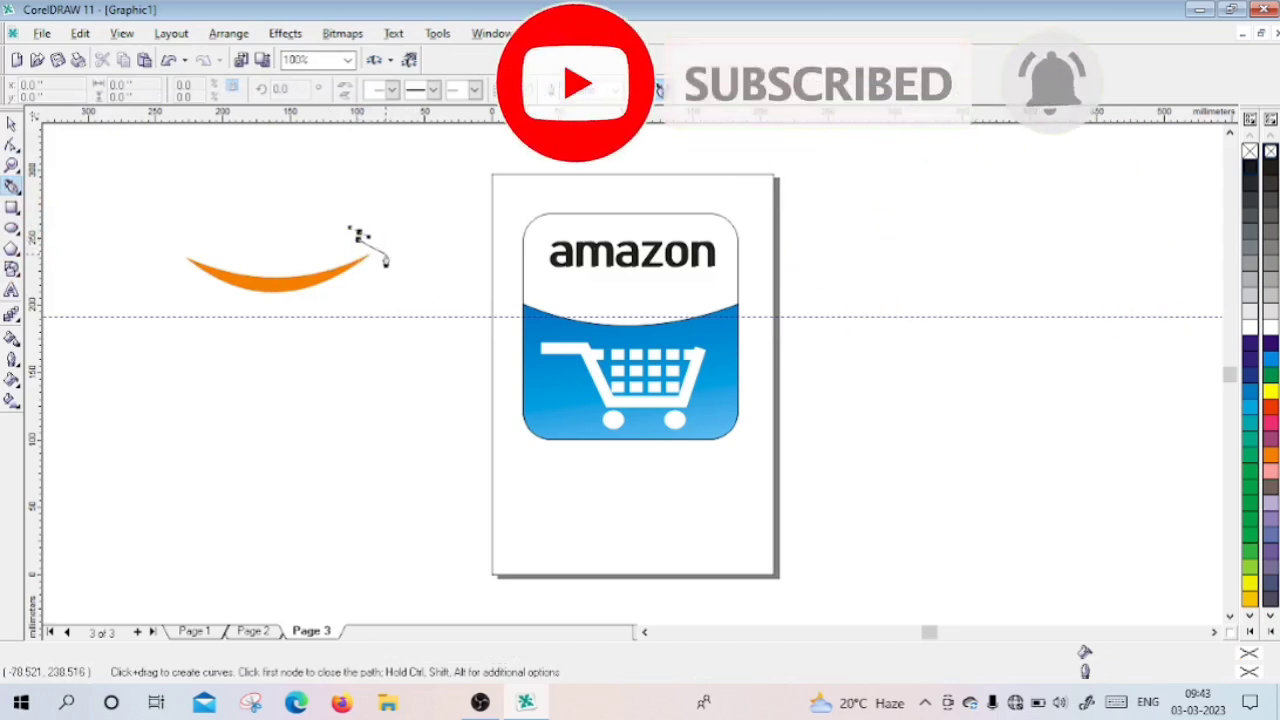
left_click(377, 254)
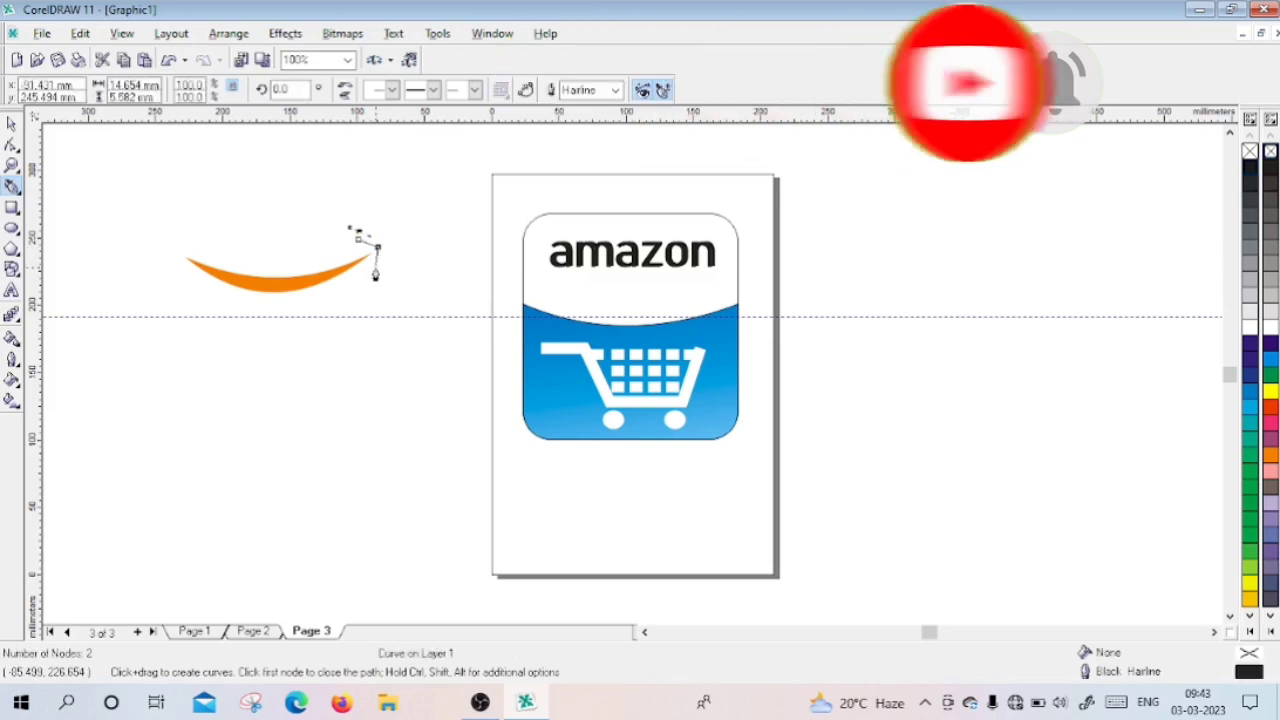
left_click(375, 272)
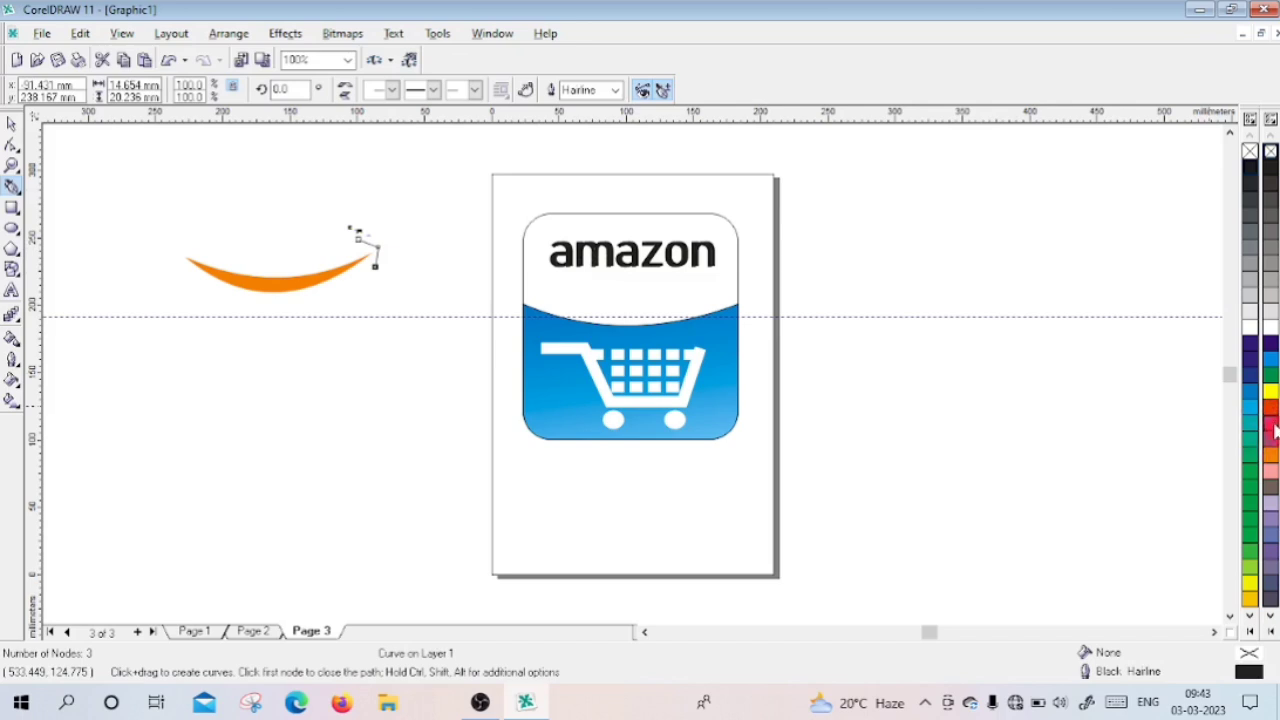
Step: Give the arrowhead an Orange fill and a 5.644 mm Orange outline
left_click(1272, 456)
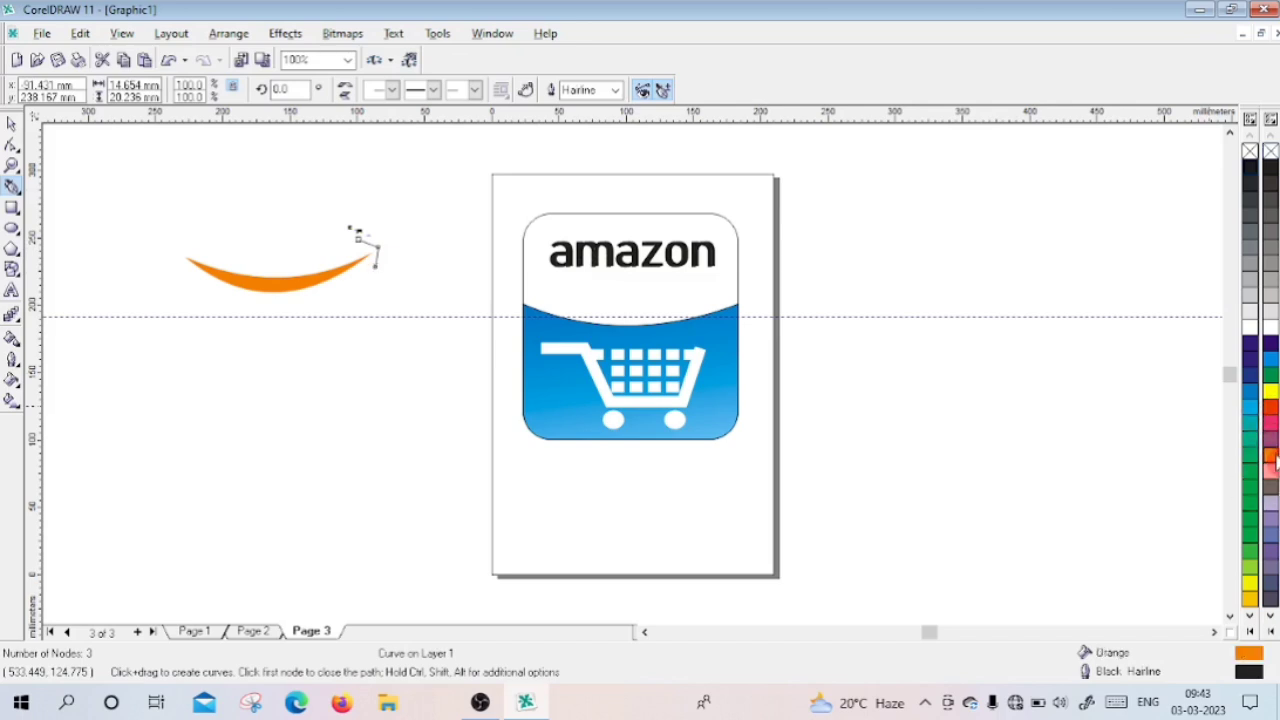
left_click(12, 380)
left_click(12, 358)
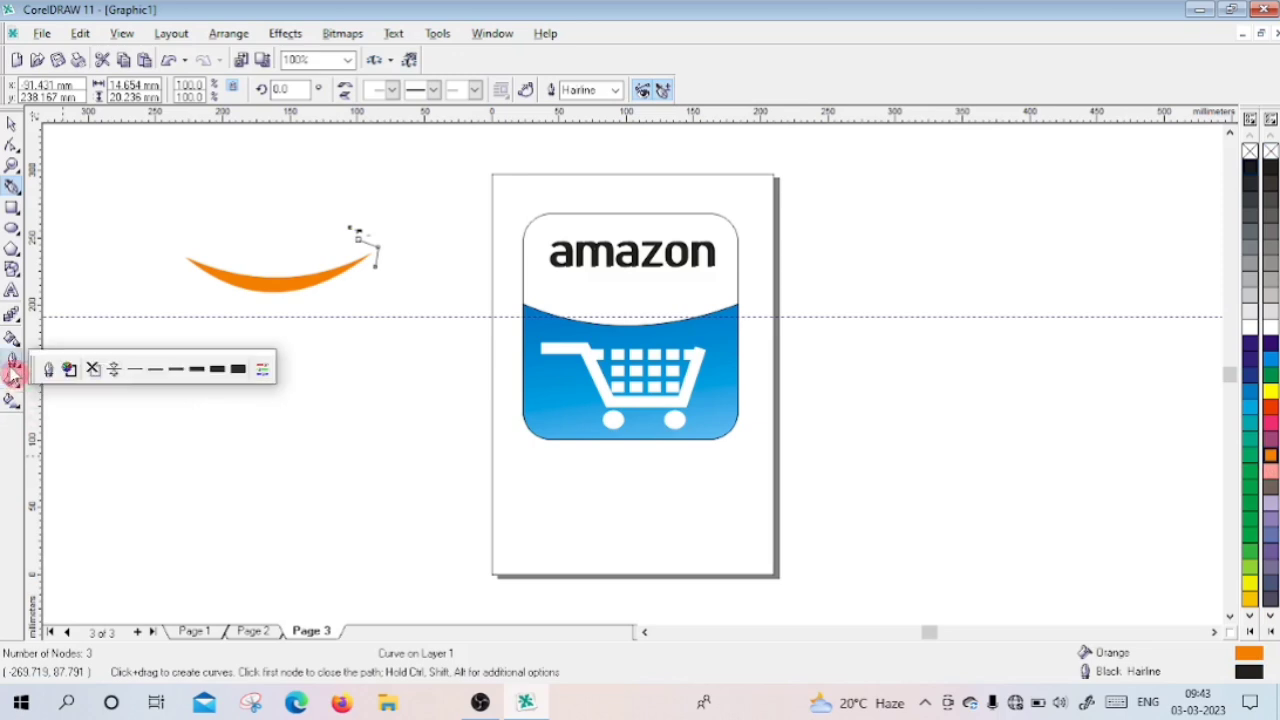
left_click(211, 376)
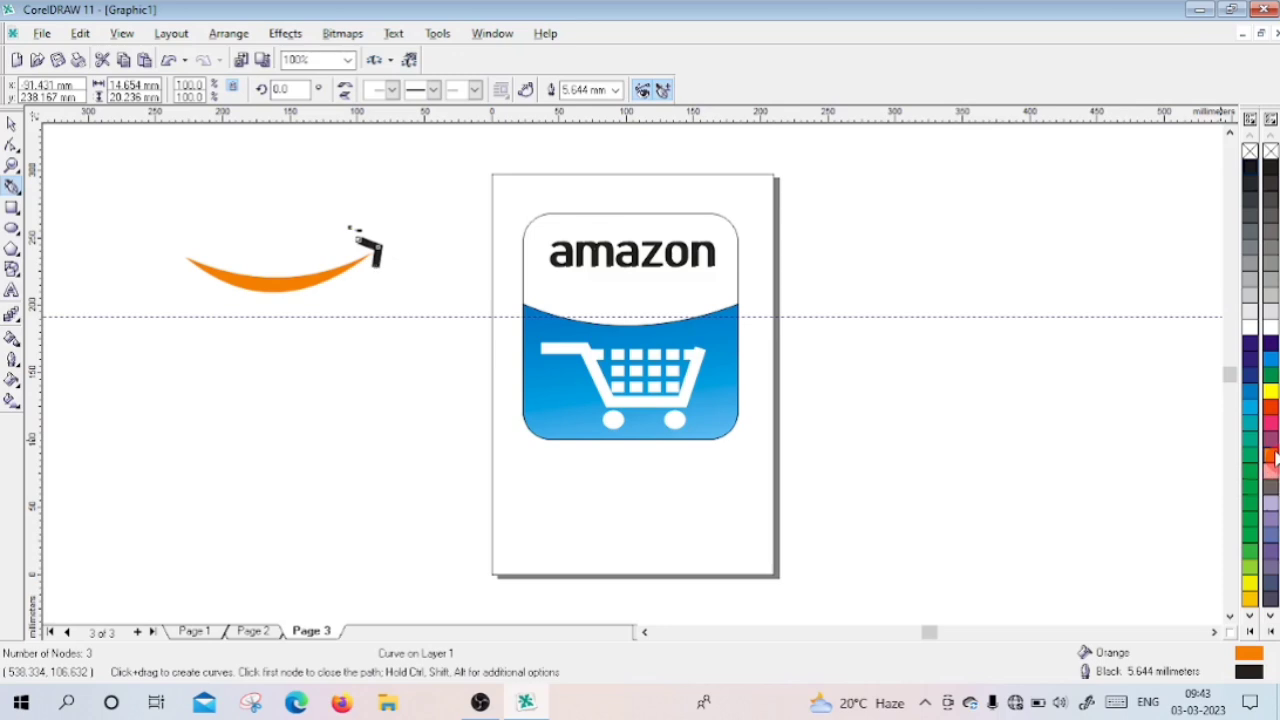
right_click(1273, 456)
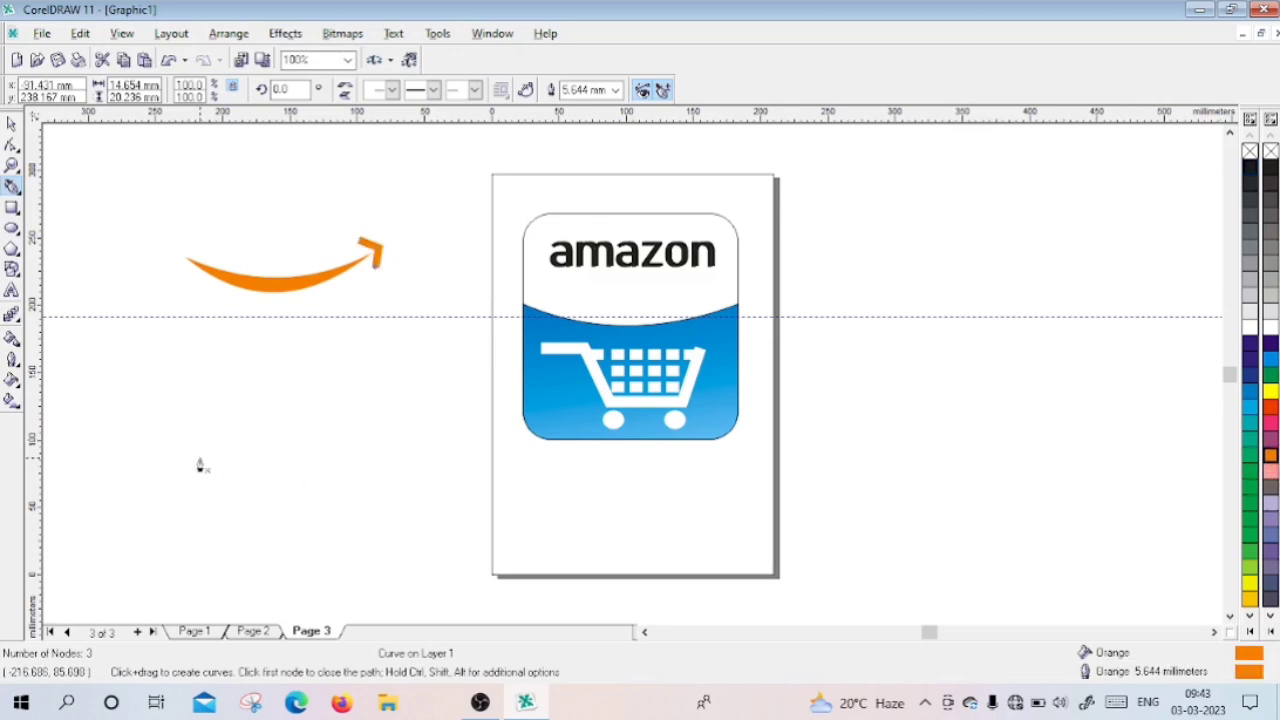
left_click(199, 457)
key("Escape")
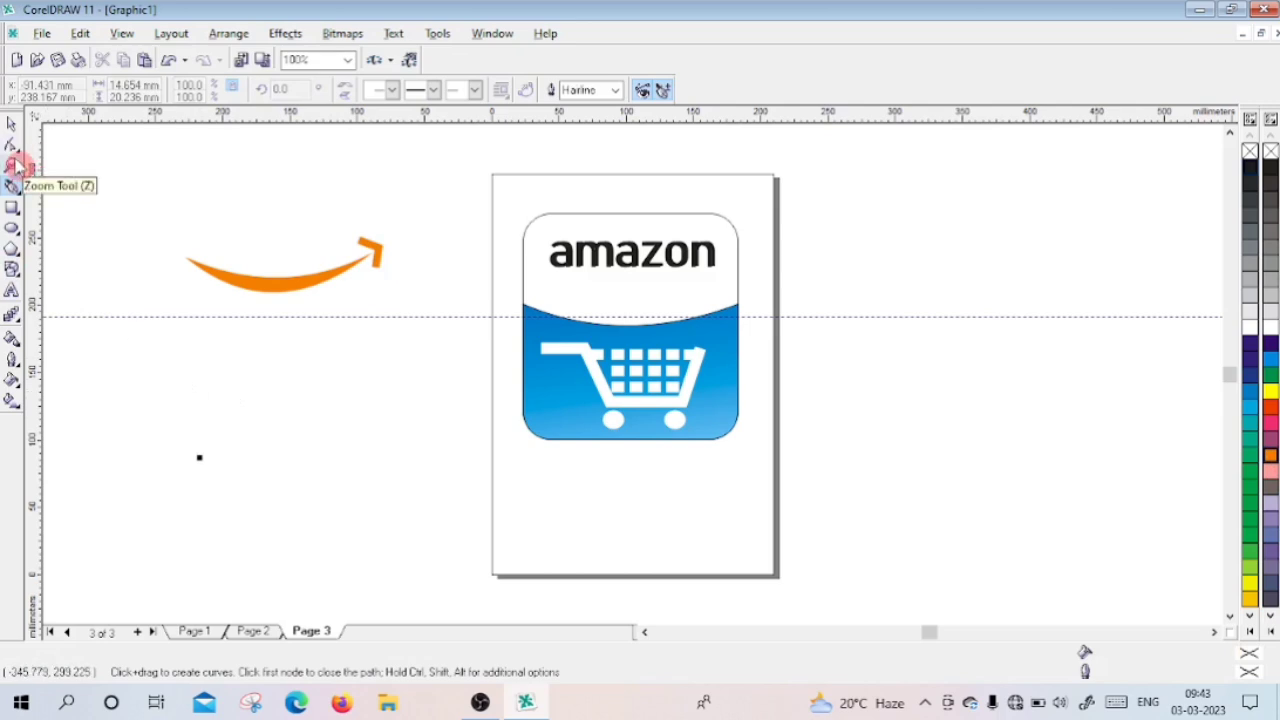
Step: Move the smile and arrowhead together below the "amazon" text and scale them down proportionally to about 82%
key("space")
left_click_drag(139, 196, 401, 337)
left_click_drag(278, 265, 637, 291)
left_click_drag(741, 325, 708, 316)
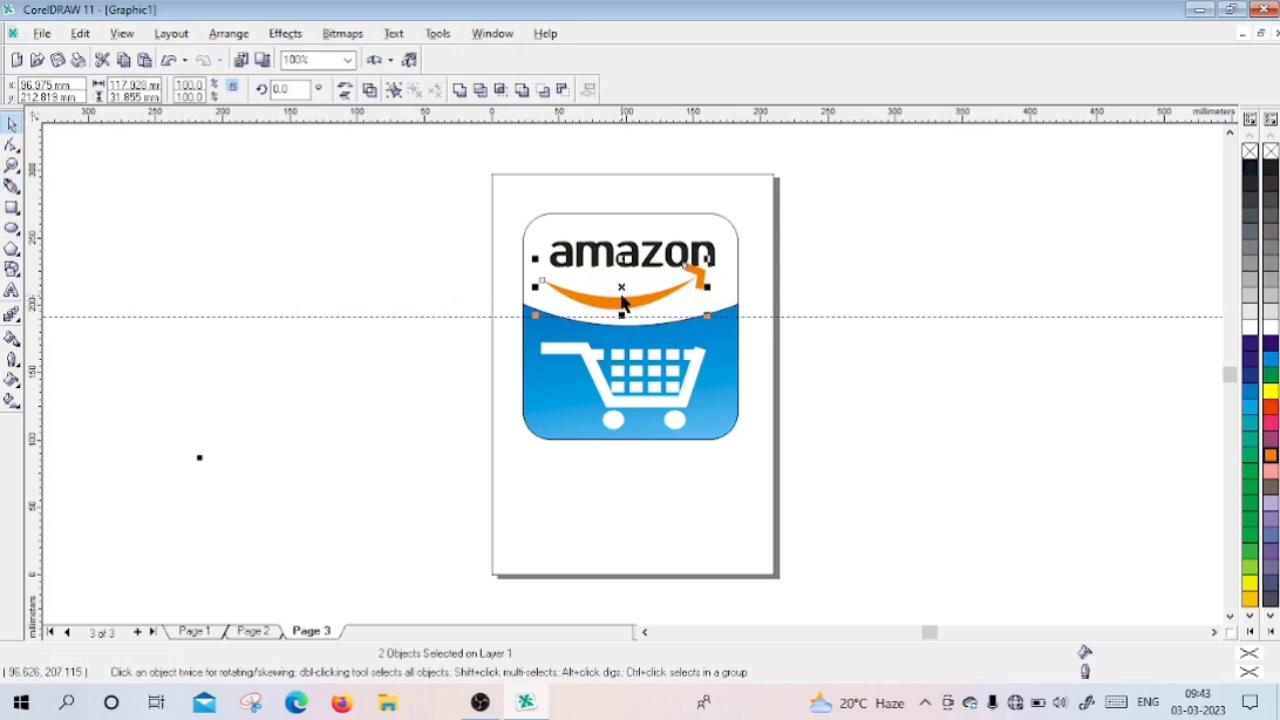
Step: Rotate the smile and arrowhead together about 5 degrees clockwise and shift them to sit centred under the "amazon" text
left_click_drag(625, 286, 635, 296)
left_click_drag(722, 280, 632, 290)
left_click(645, 312)
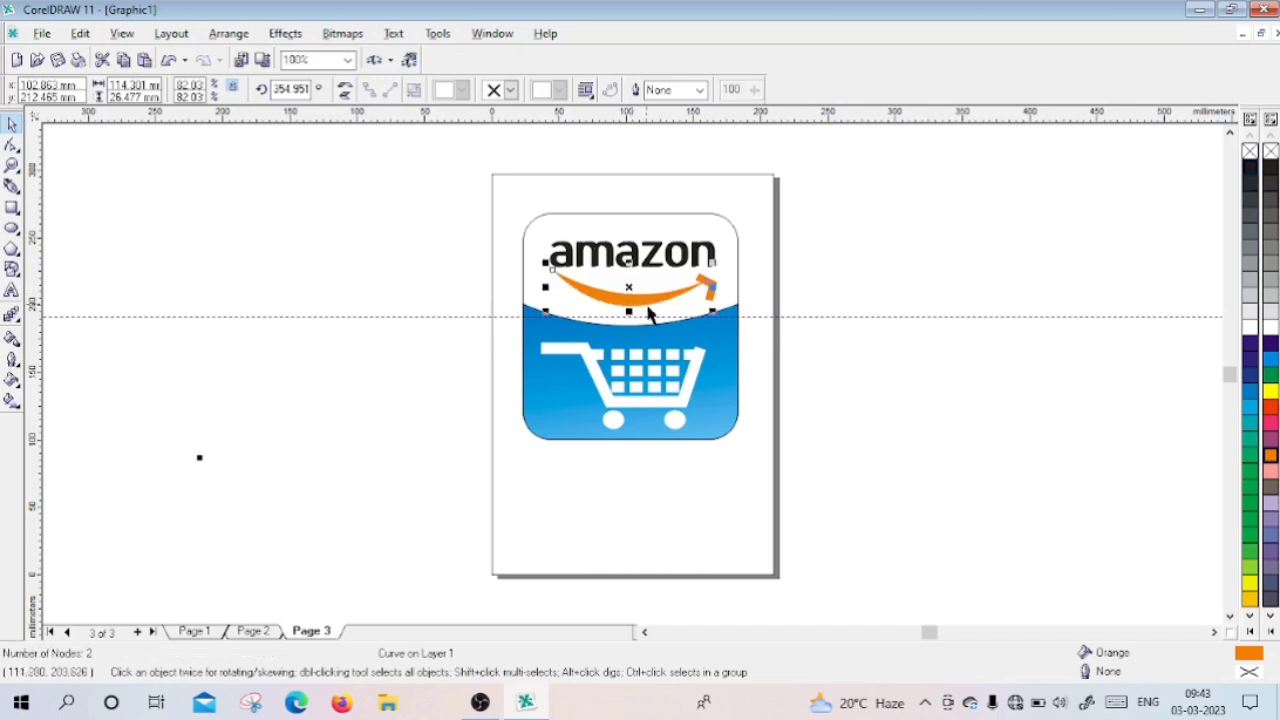
Step: Move the orange arrowhead slightly up and left so it fits the right tip of the smile
left_click(790, 323)
left_click_drag(712, 290, 707, 283)
left_click(791, 283)
left_click(704, 290)
left_click(733, 300)
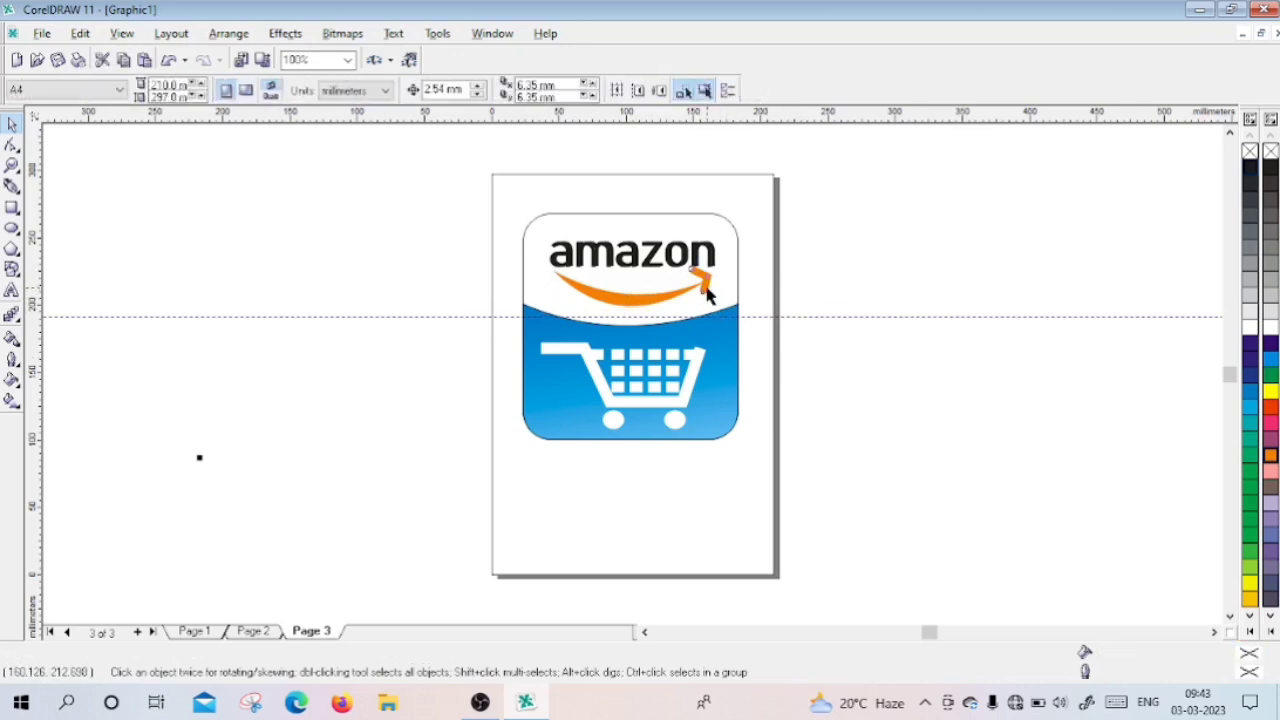
left_click(706, 293)
left_click(808, 290)
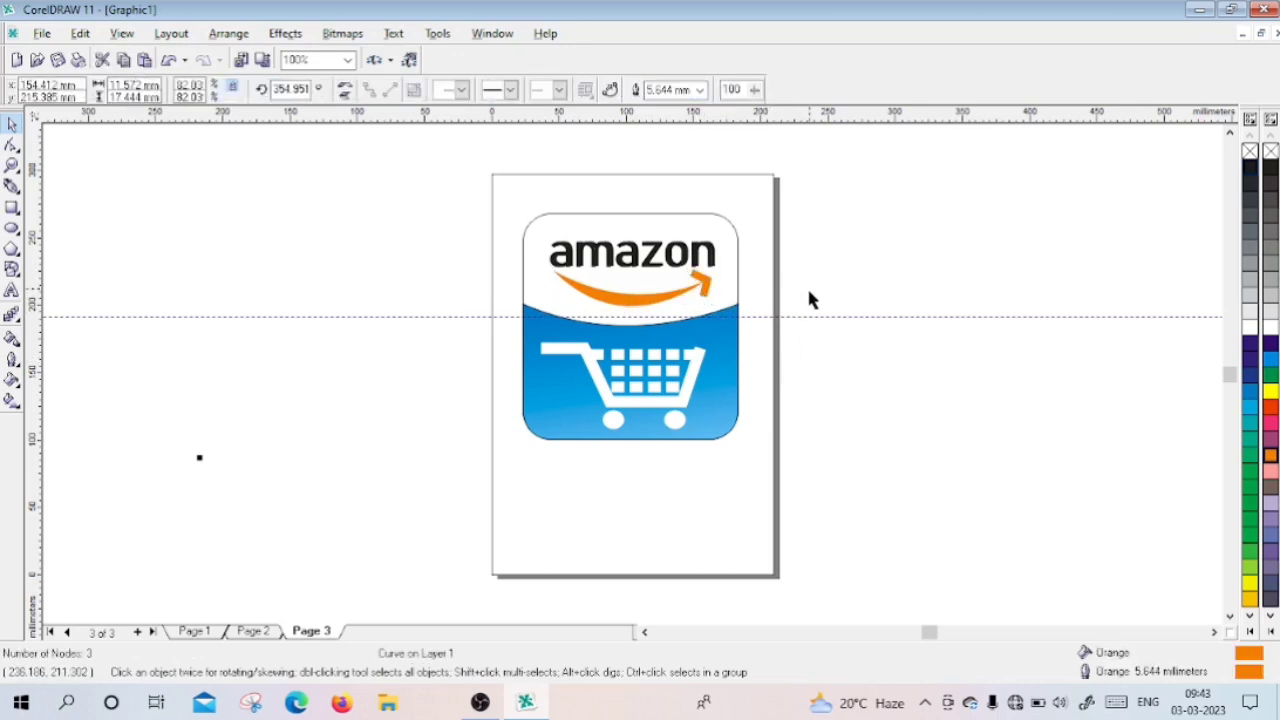